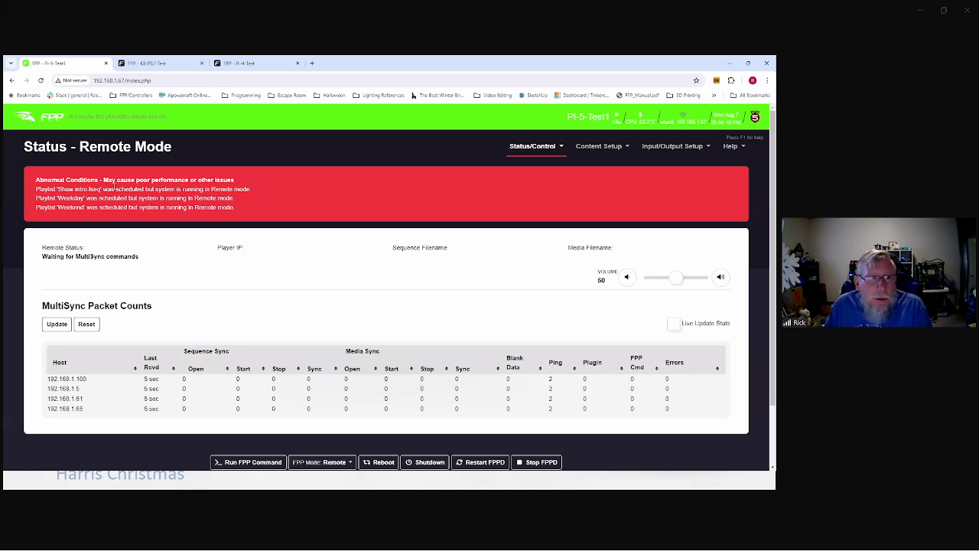
Step: Change Pi-5-Test1's FPP Mode from Remote to Player
click(342, 463)
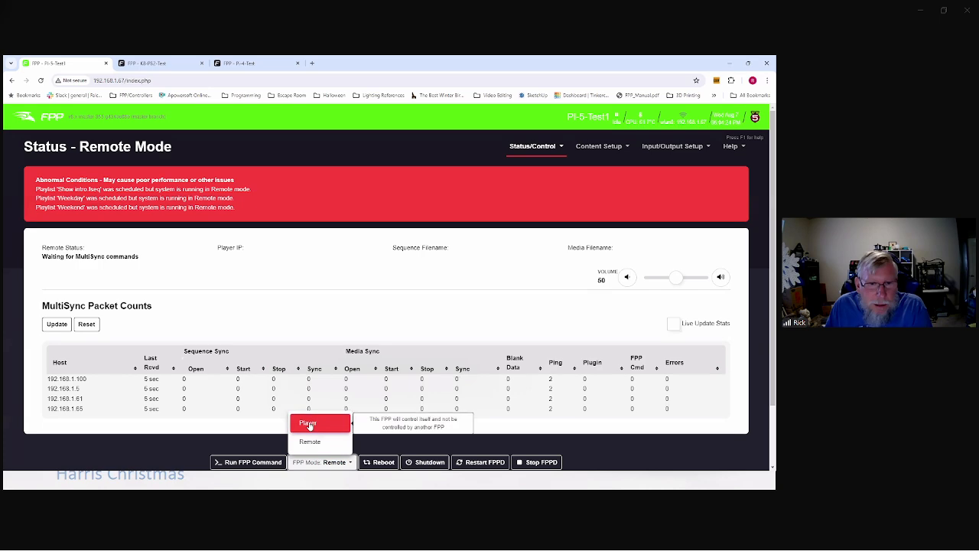
click(310, 424)
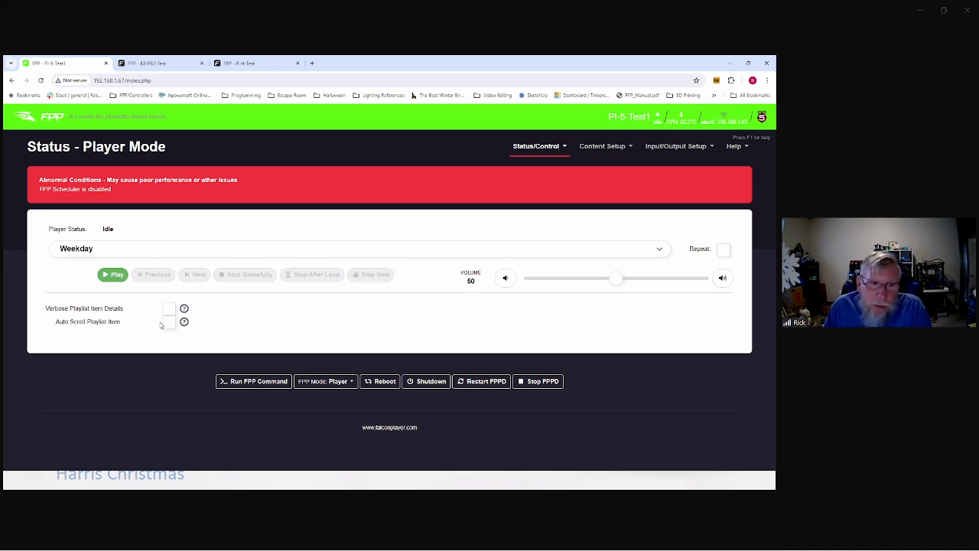
Step: Start playback with Weekday as the chosen playlist, listing its three items (09:35)
click(112, 275)
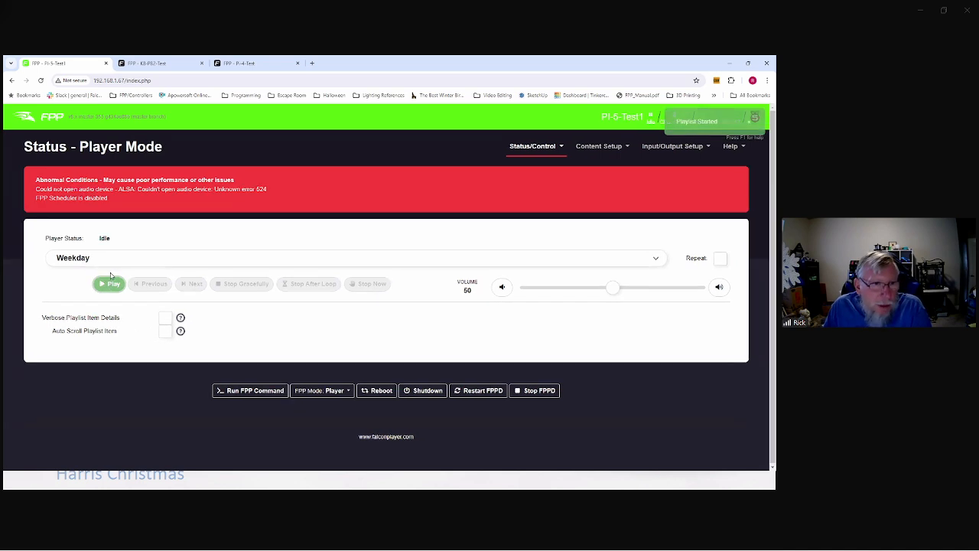
click(102, 265)
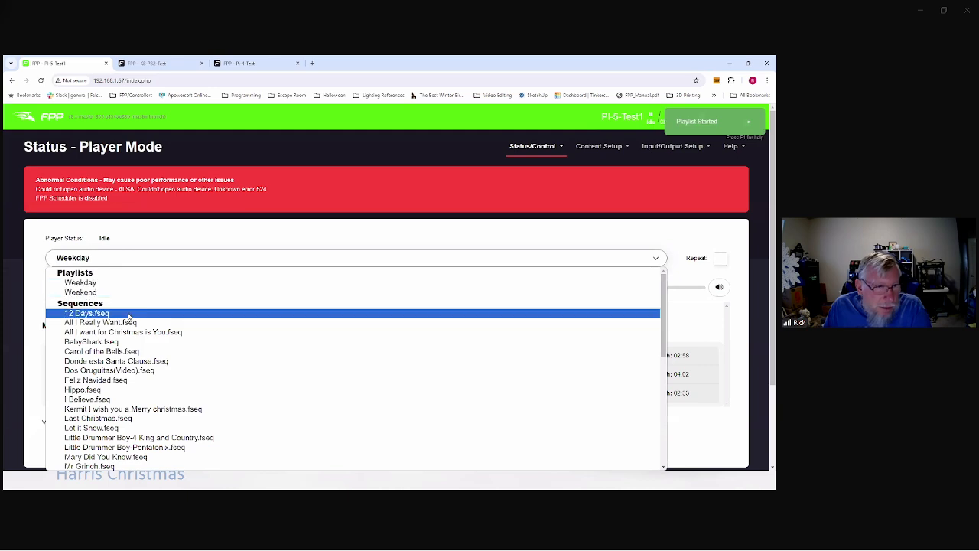
click(102, 283)
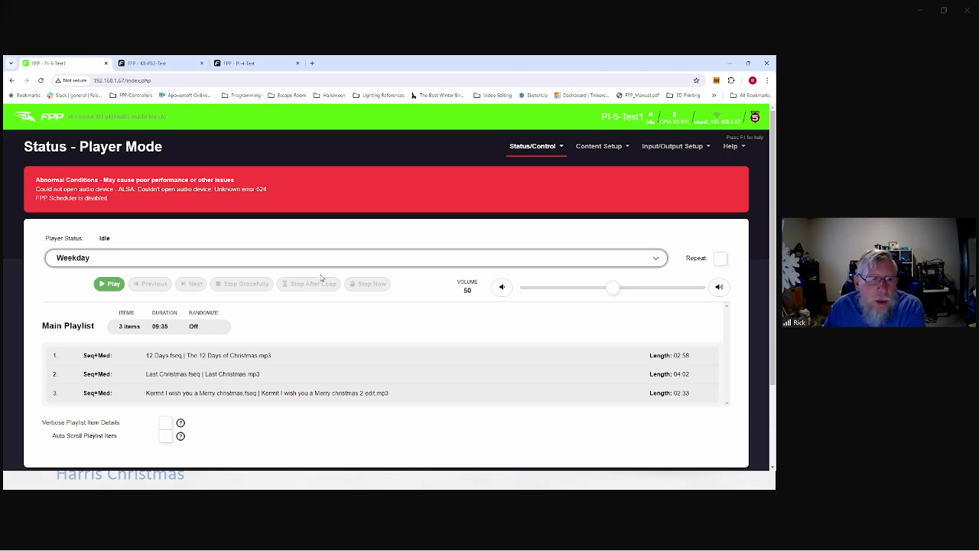
Step: Show the Network page's eth0 Interface Settings: DHCP, IP forwarding off
mouse_move(536, 150)
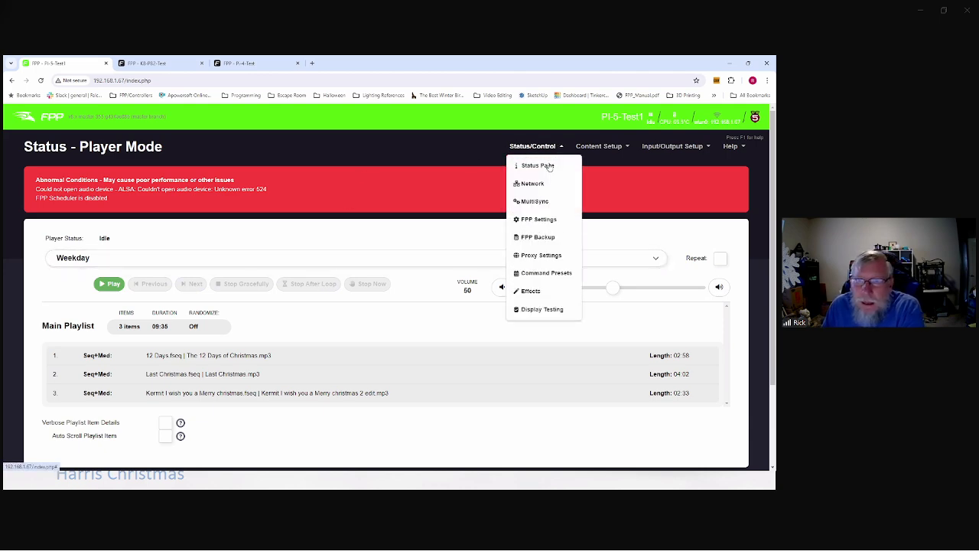
click(530, 184)
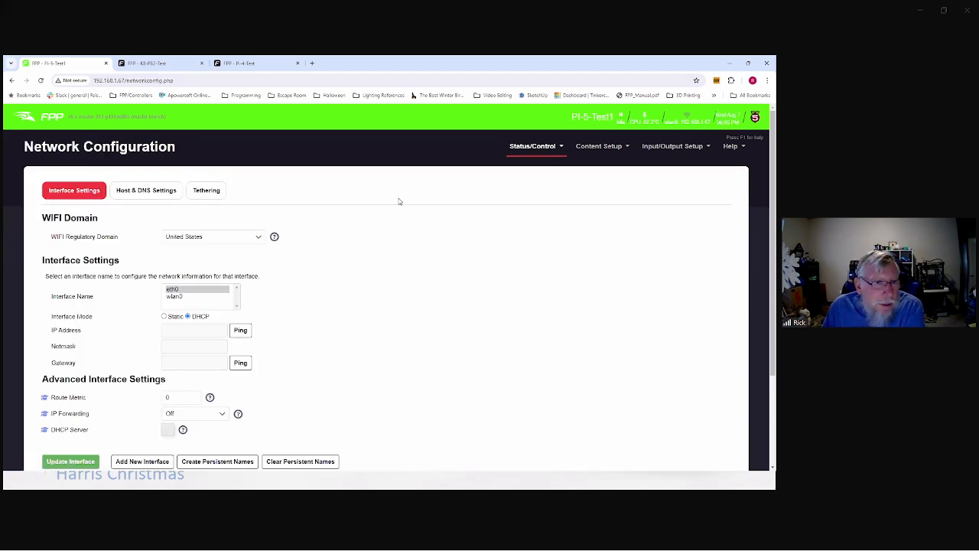
scroll(377, 225, down, 2)
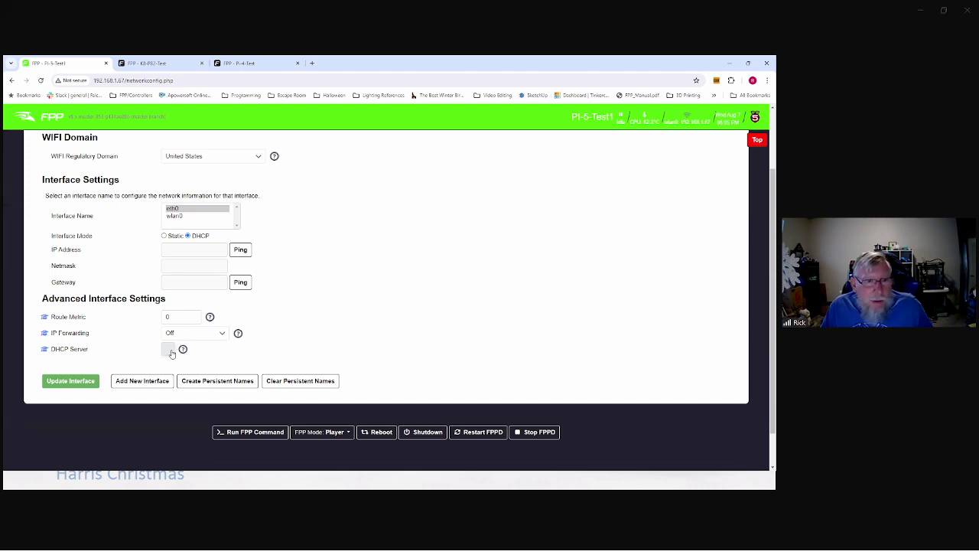
mouse_move(183, 350)
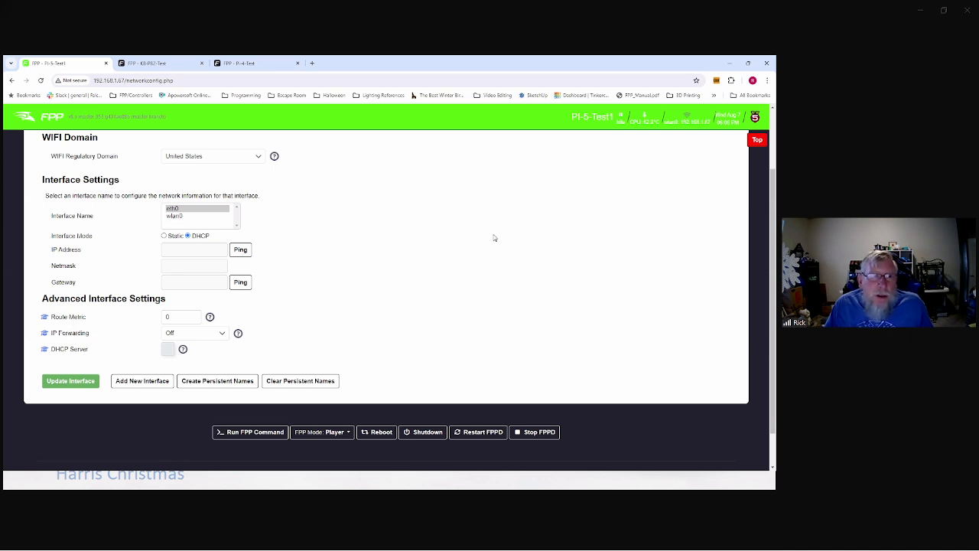
Step: Show the wlan0 interface settings and check IP Forwarding, leaving it Off
click(173, 216)
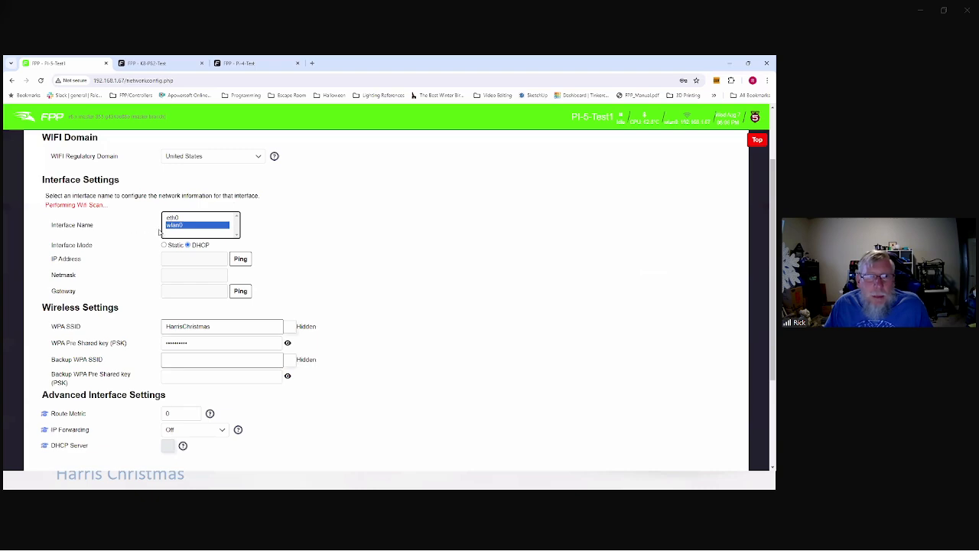
click(200, 433)
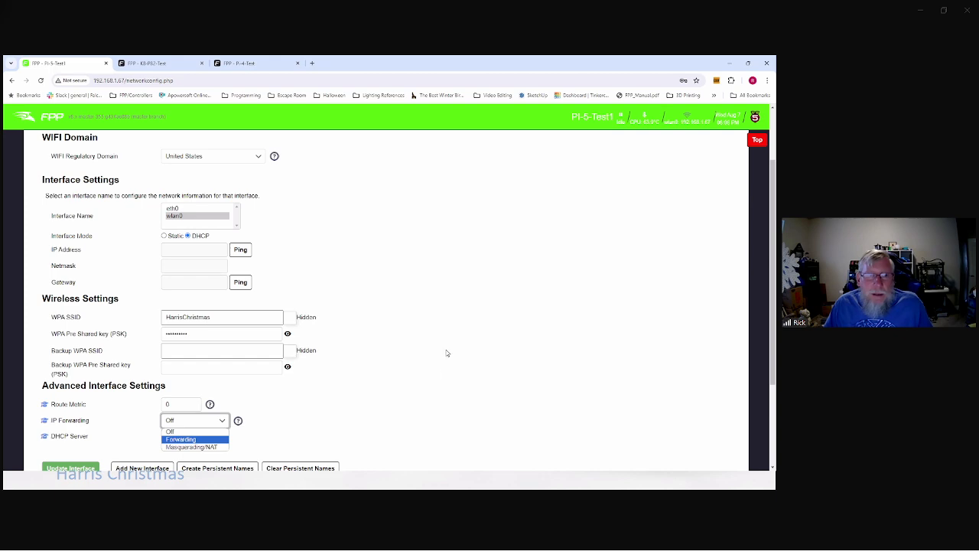
click(477, 326)
scroll(494, 312, up, 2)
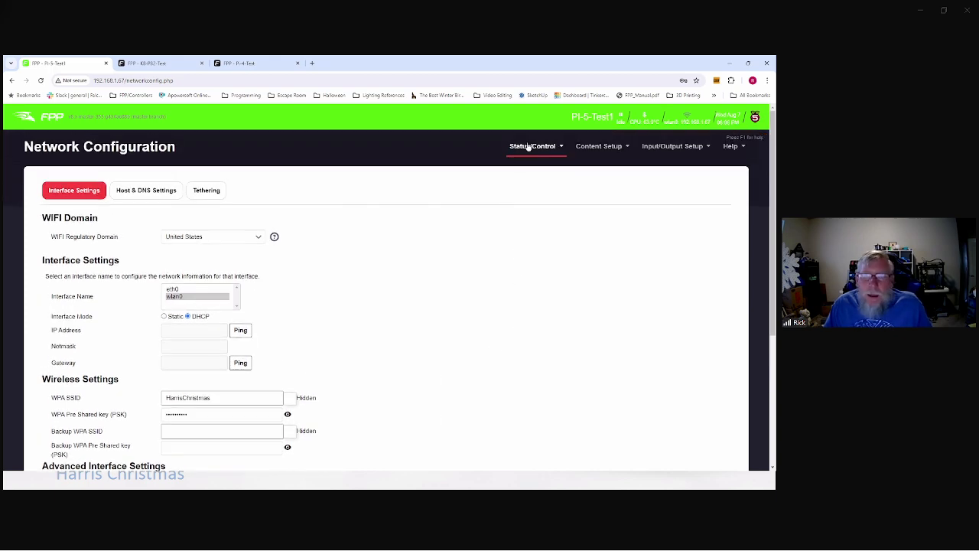
Step: Open MultiSync, try the Raspberry Pi platform filter, then set it back to FPP (All)
mouse_move(532, 147)
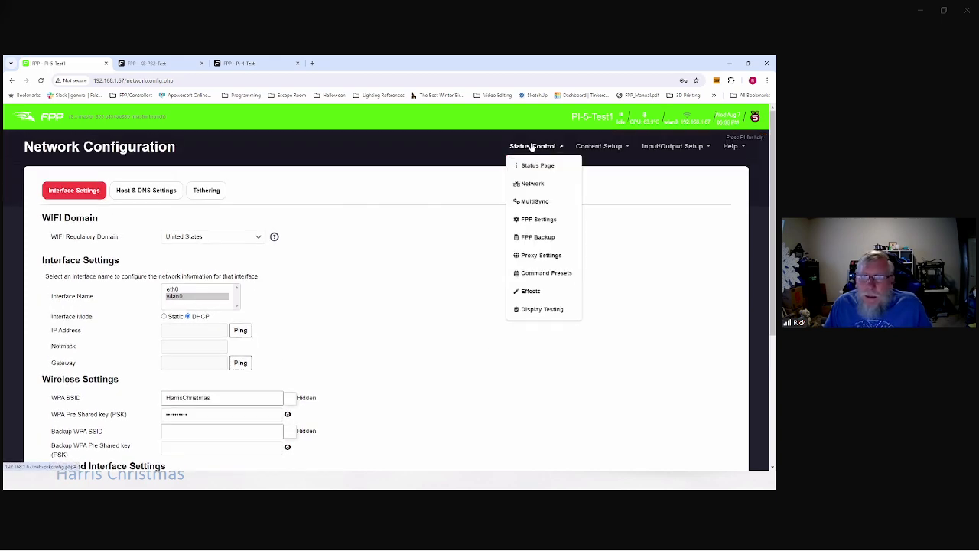
click(535, 202)
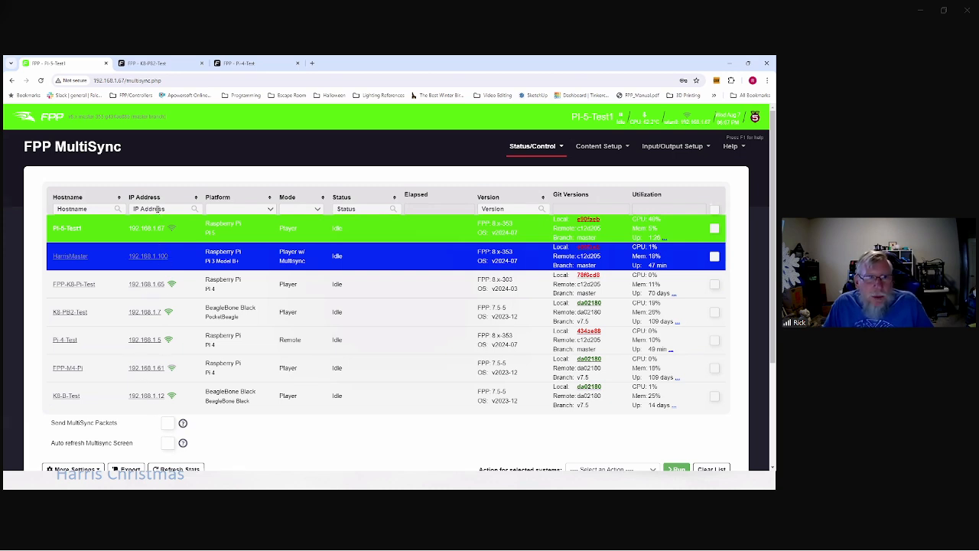
click(269, 211)
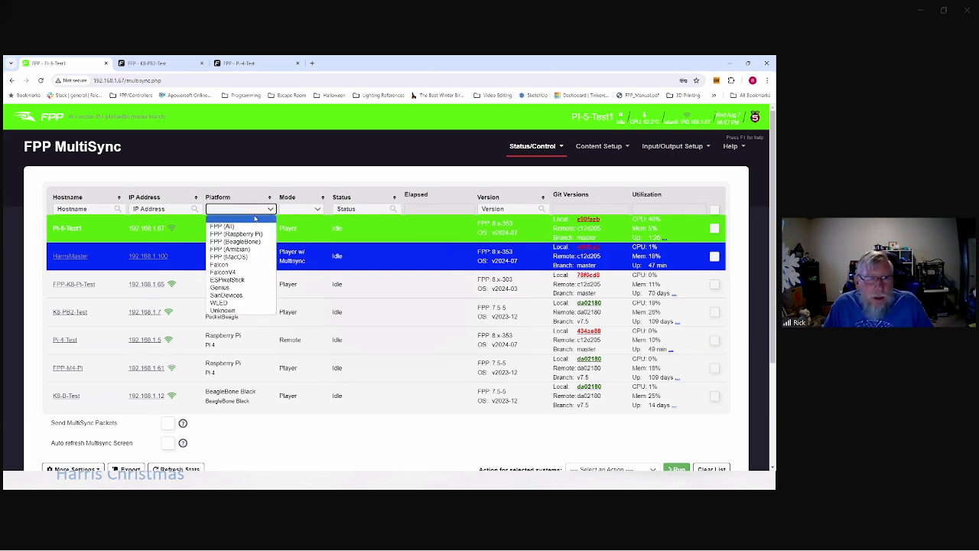
click(224, 234)
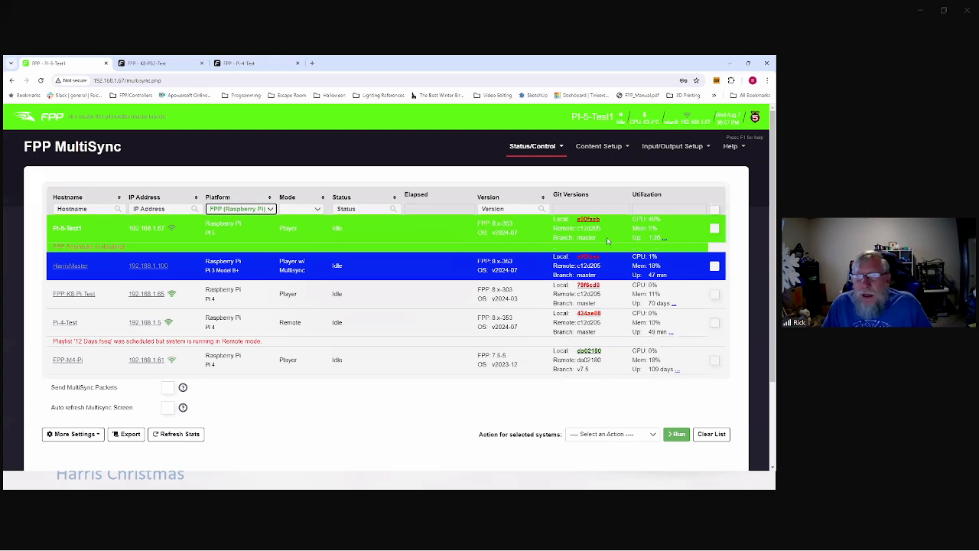
click(254, 211)
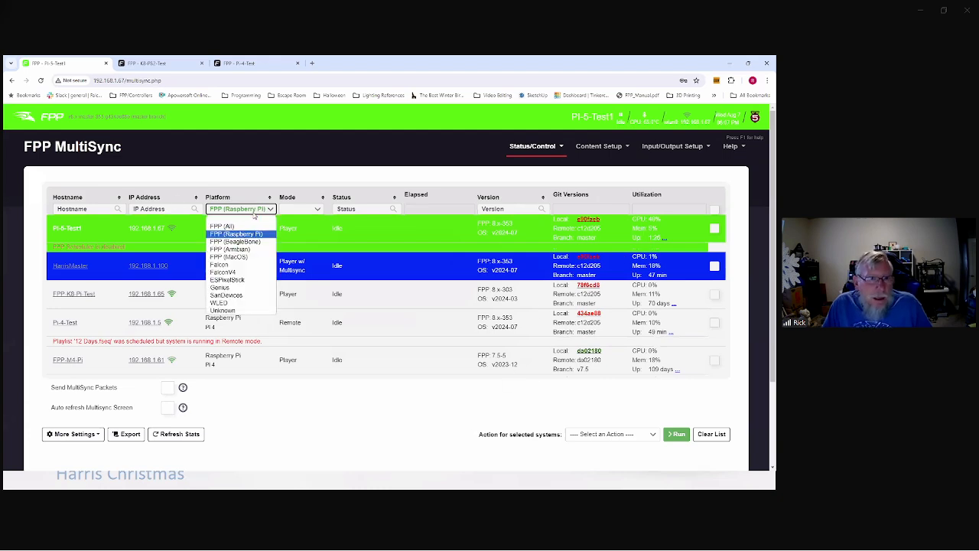
click(251, 226)
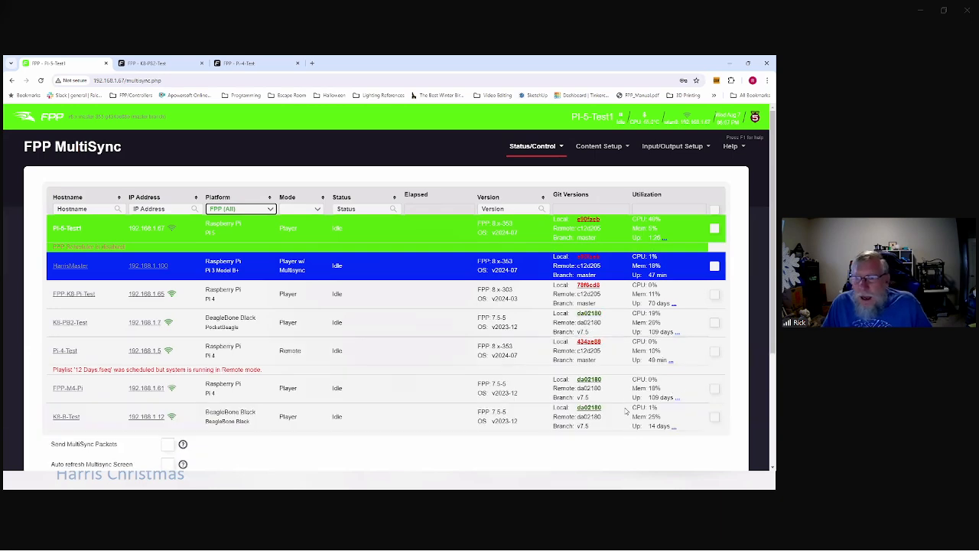
scroll(626, 412, down, 3)
click(638, 375)
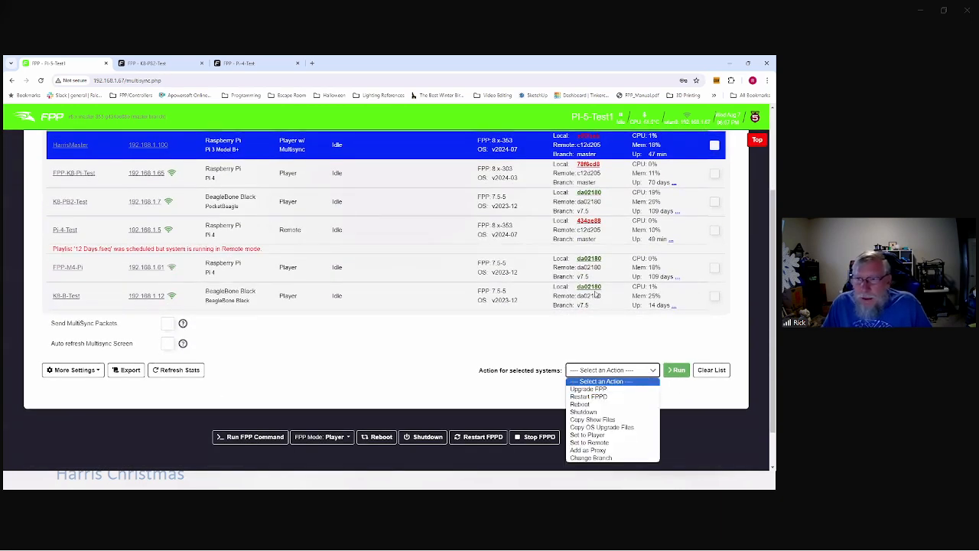
scroll(585, 268, up, 3)
Step: Tick Pi-5-Test1, the master, K8-PB2-Test and Pi-4-Test; review bulk actions without choosing one
click(715, 229)
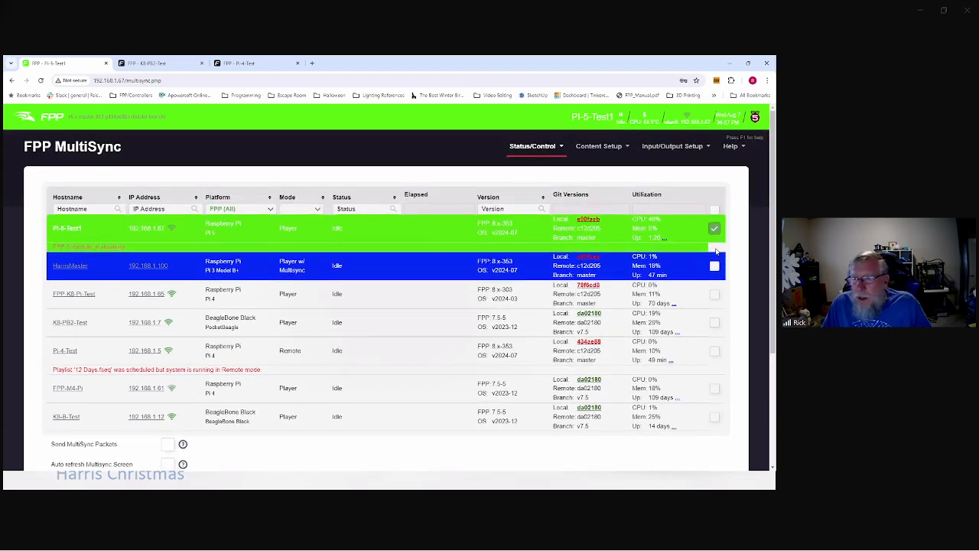
click(715, 266)
click(715, 322)
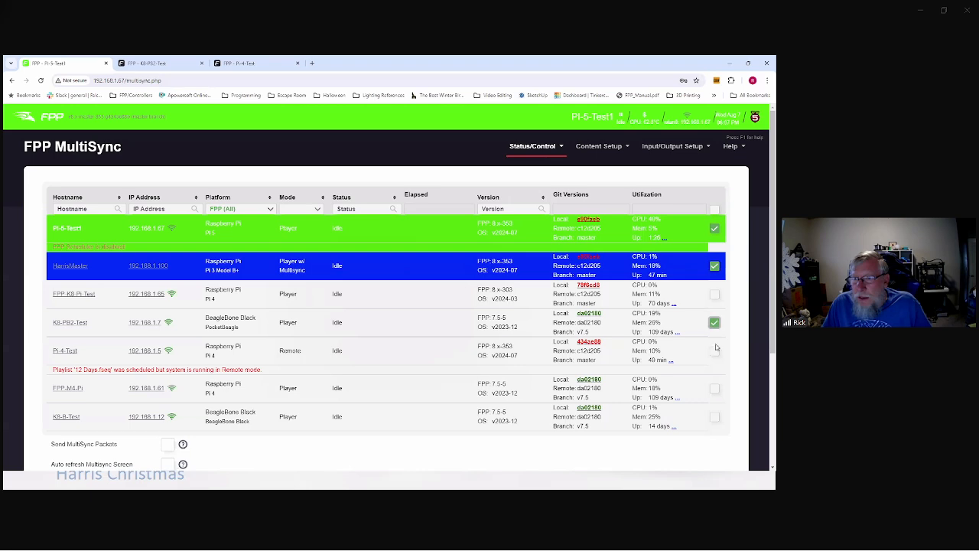
click(715, 351)
scroll(694, 367, down, 3)
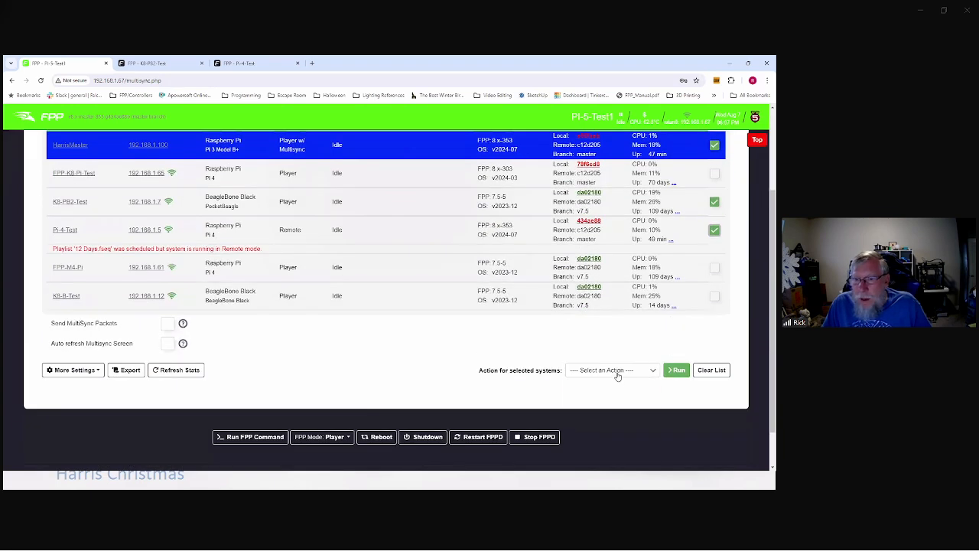
click(617, 372)
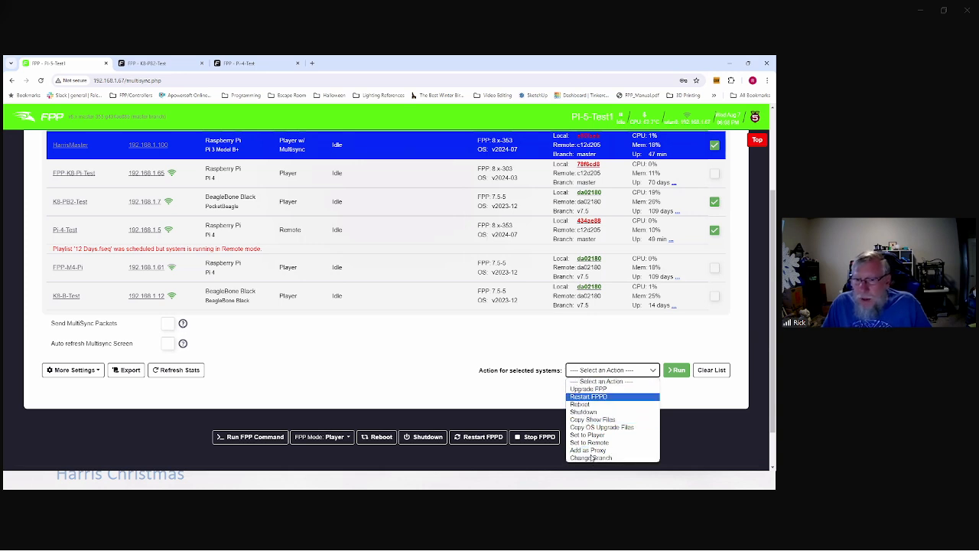
click(447, 351)
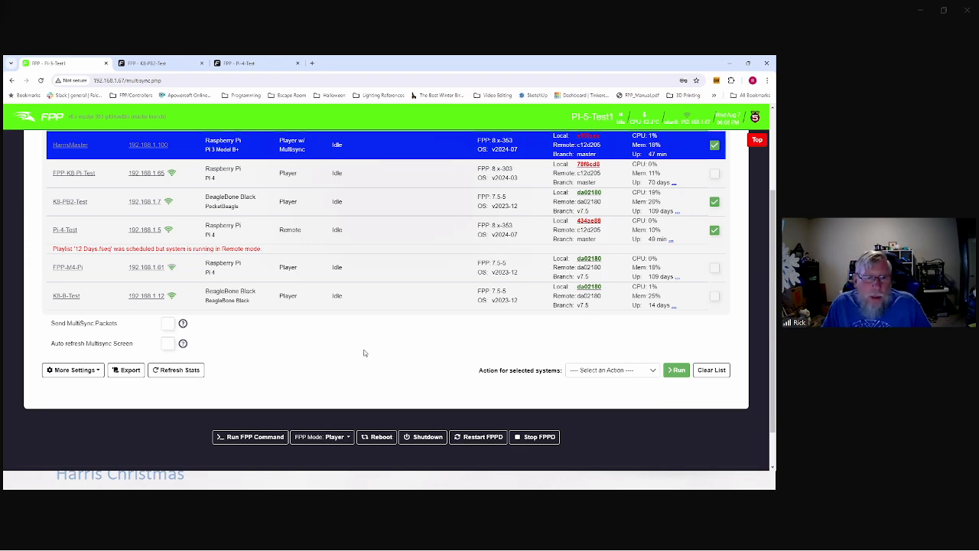
scroll(404, 345, up, 2)
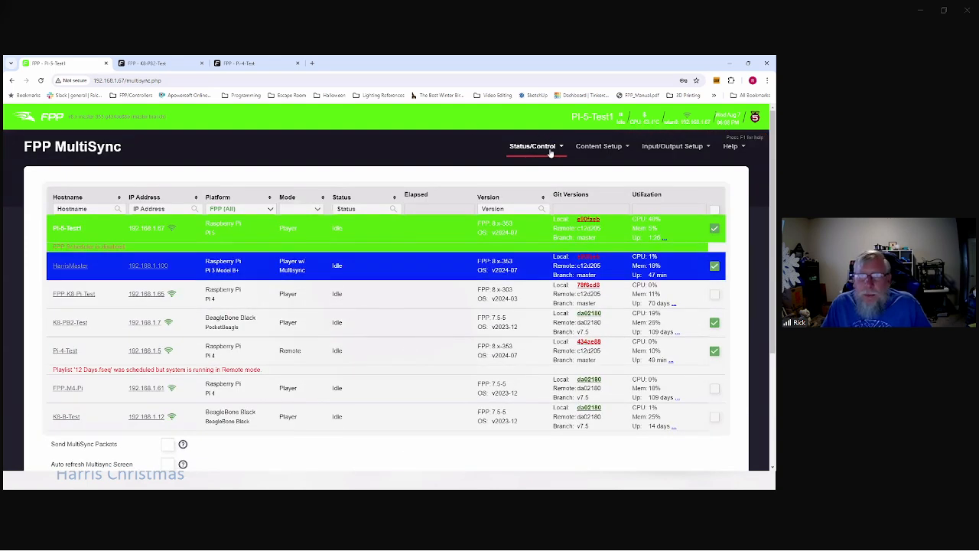
click(540, 147)
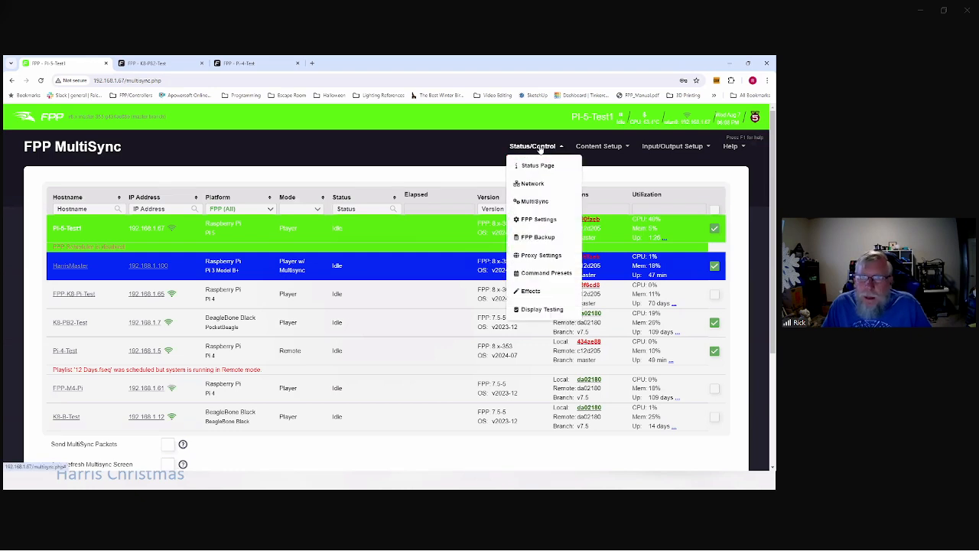
click(544, 219)
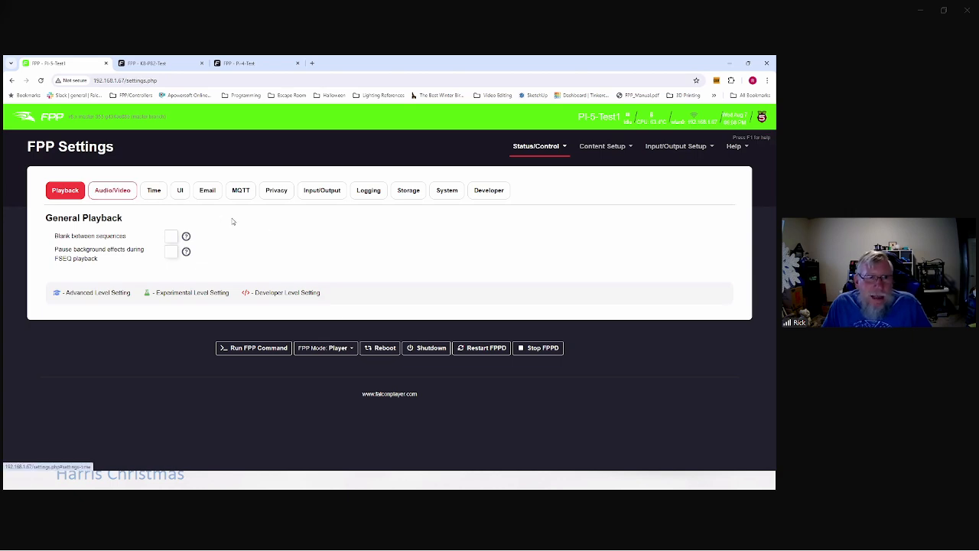
click(180, 193)
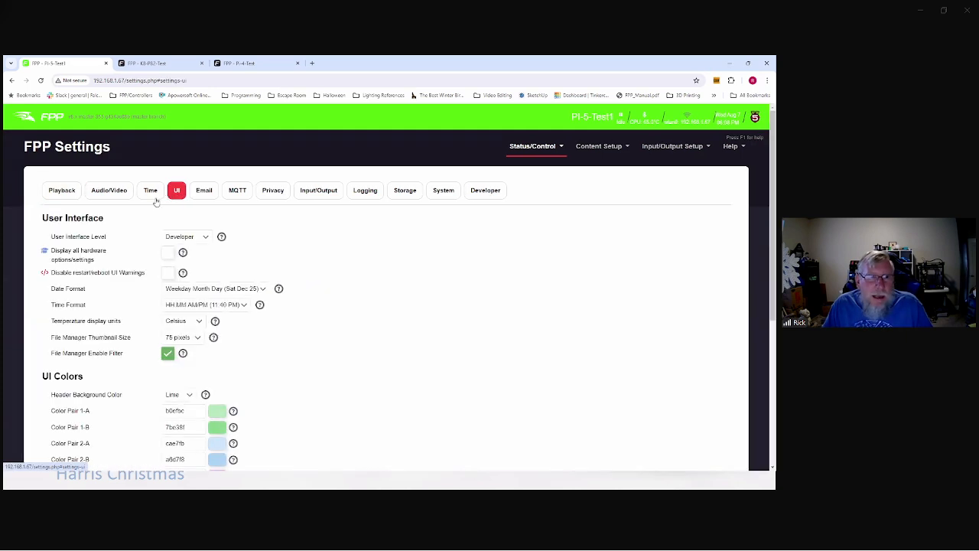
click(202, 238)
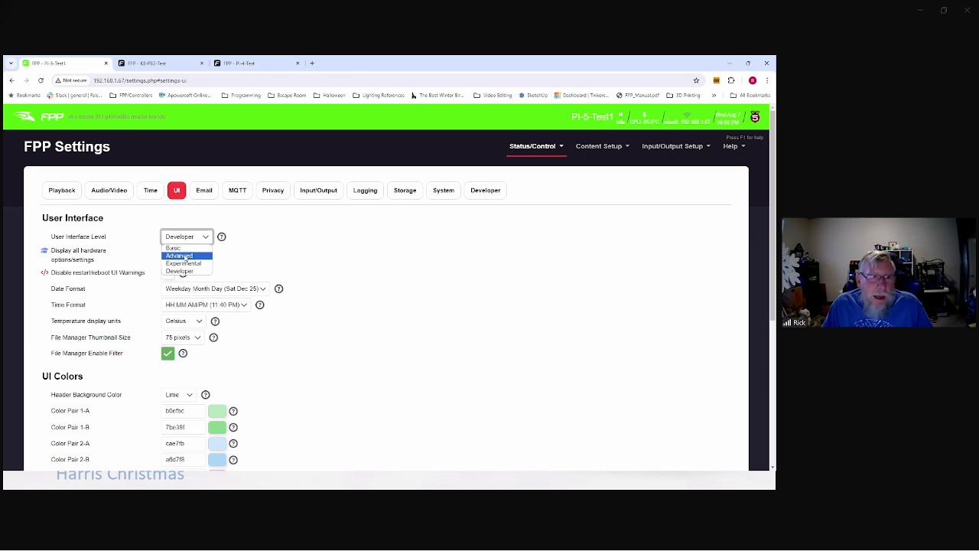
click(186, 257)
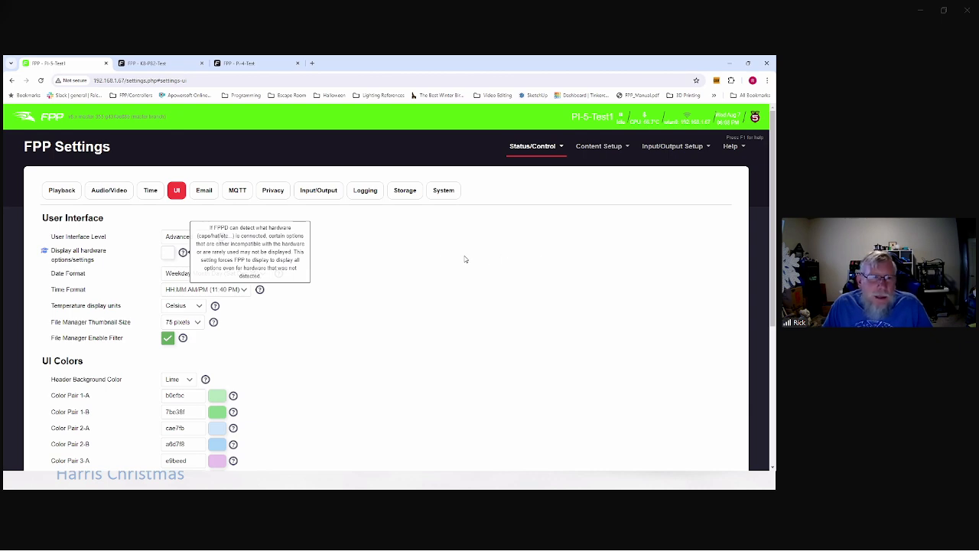
click(177, 238)
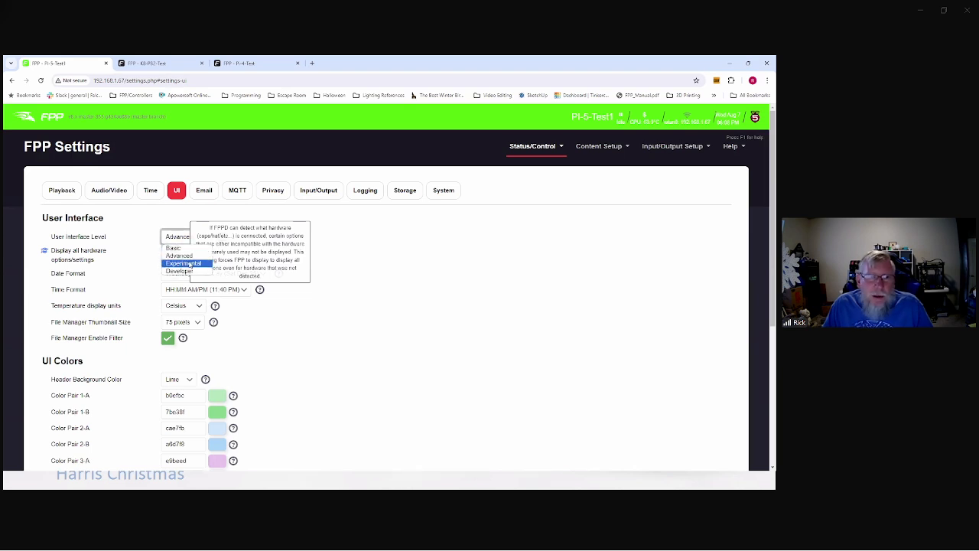
click(489, 285)
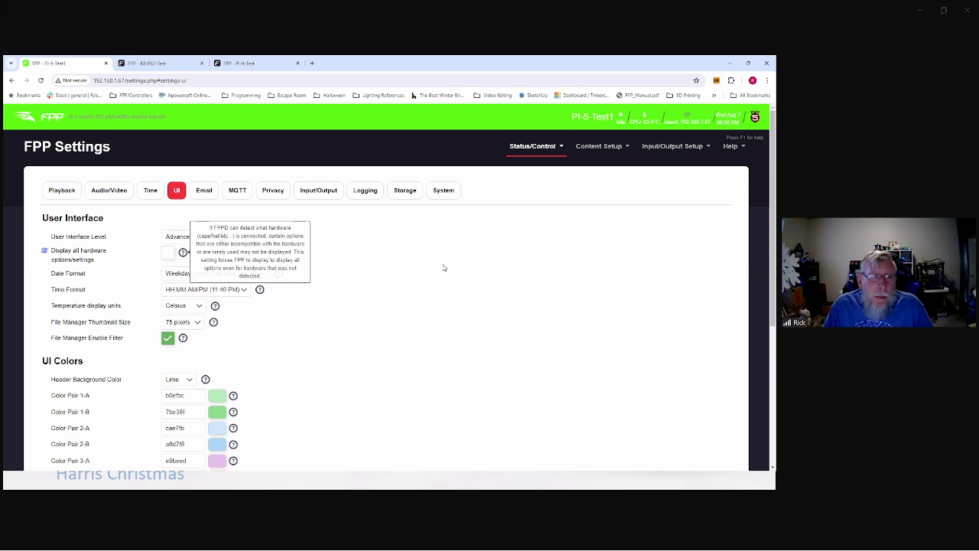
scroll(443, 268, down, 3)
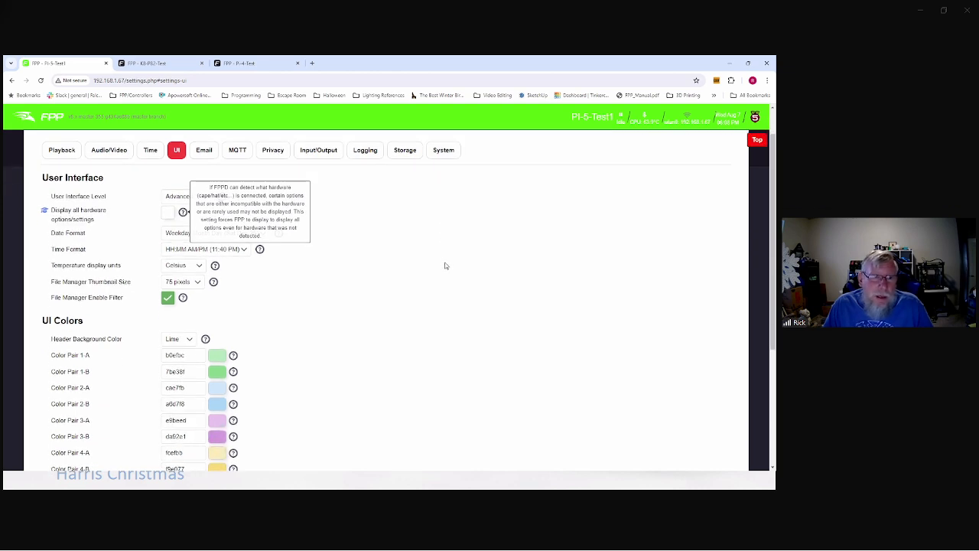
scroll(459, 259, down, 1)
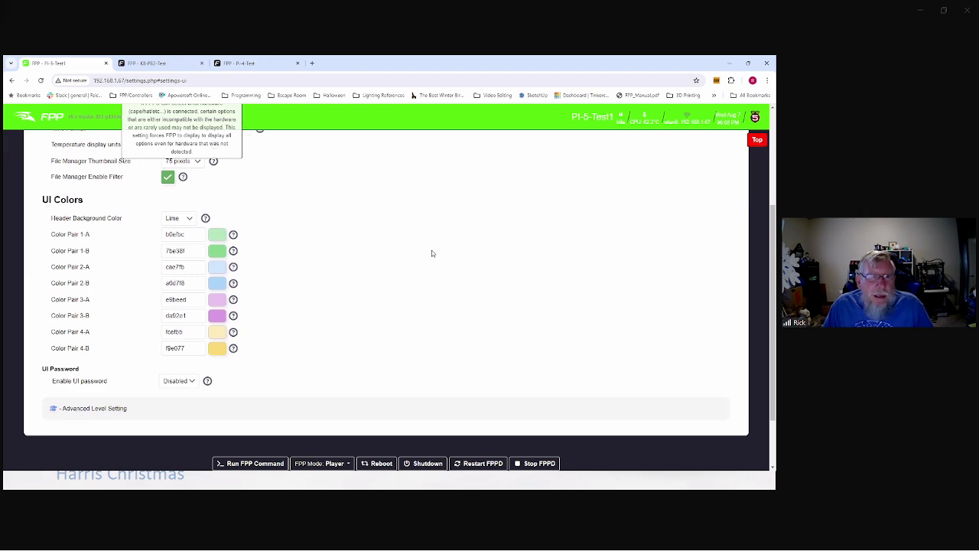
scroll(431, 253, up, 3)
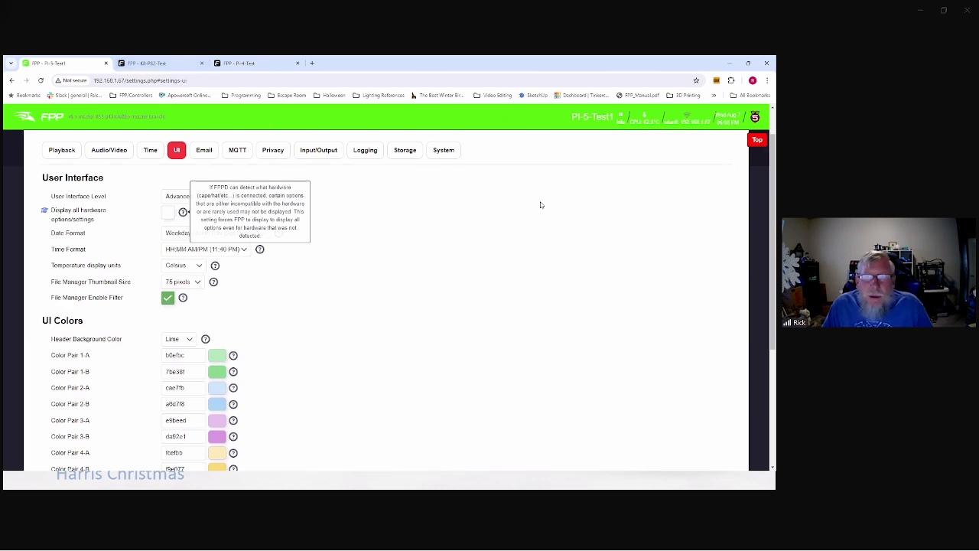
scroll(540, 203, up, 1)
Step: Visit MultiSync, then open FPP Settings on the System > Storage tab showing mmcblk0p1
click(540, 146)
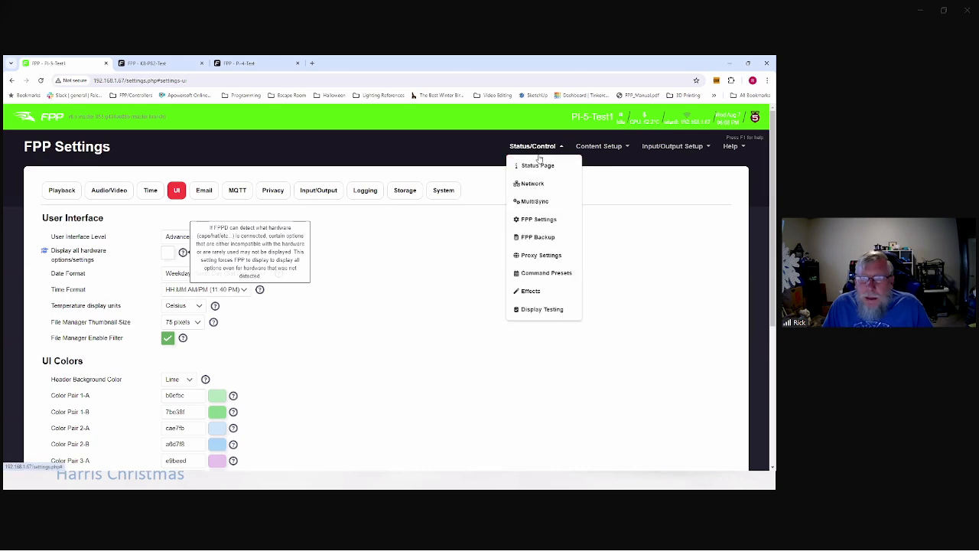
click(535, 200)
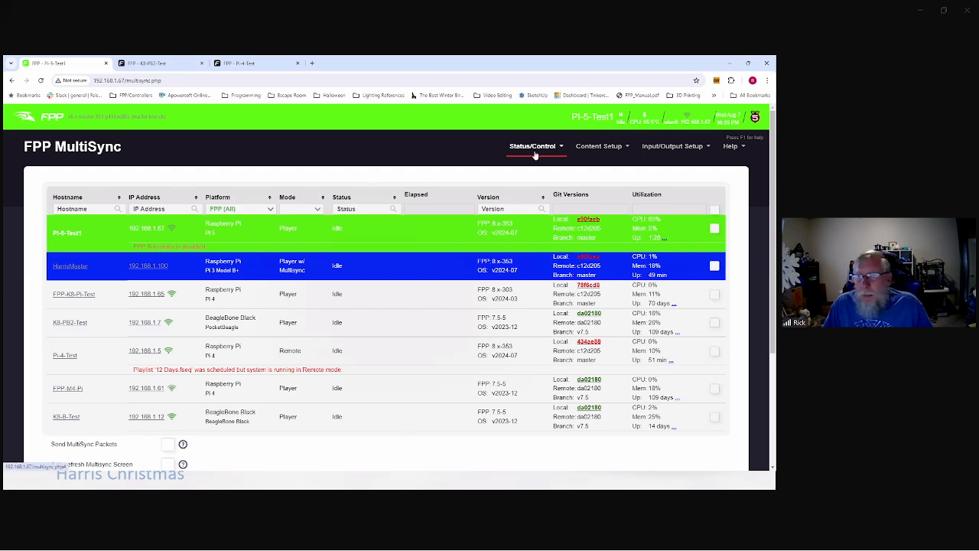
click(535, 150)
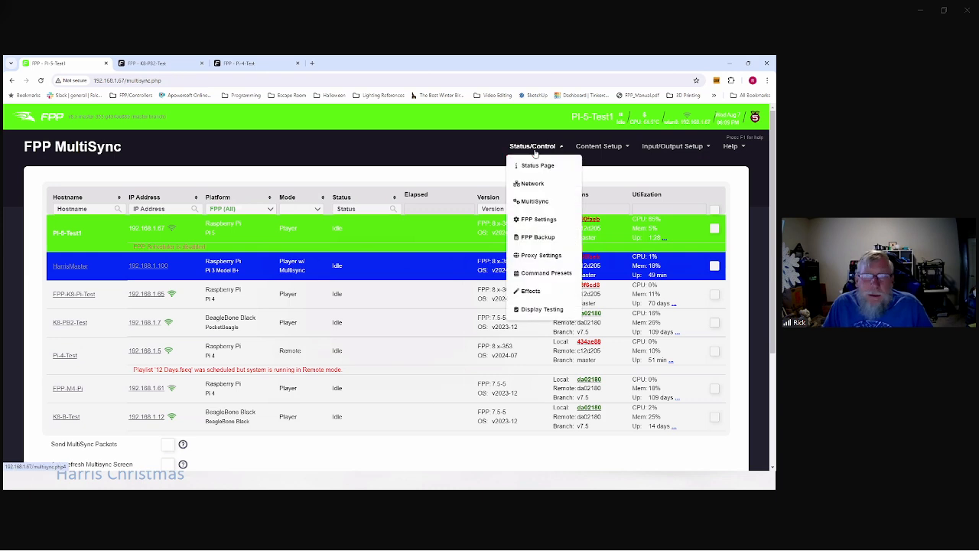
click(533, 219)
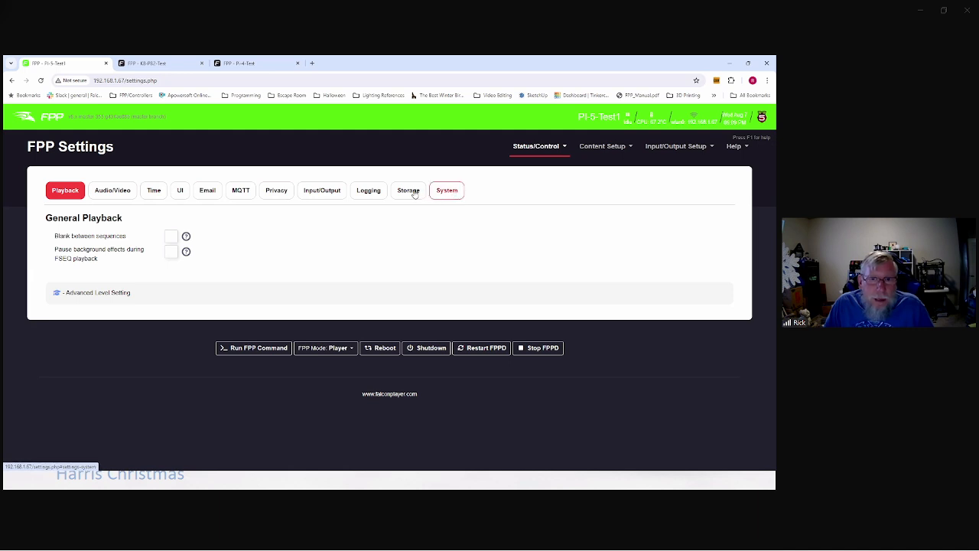
click(445, 193)
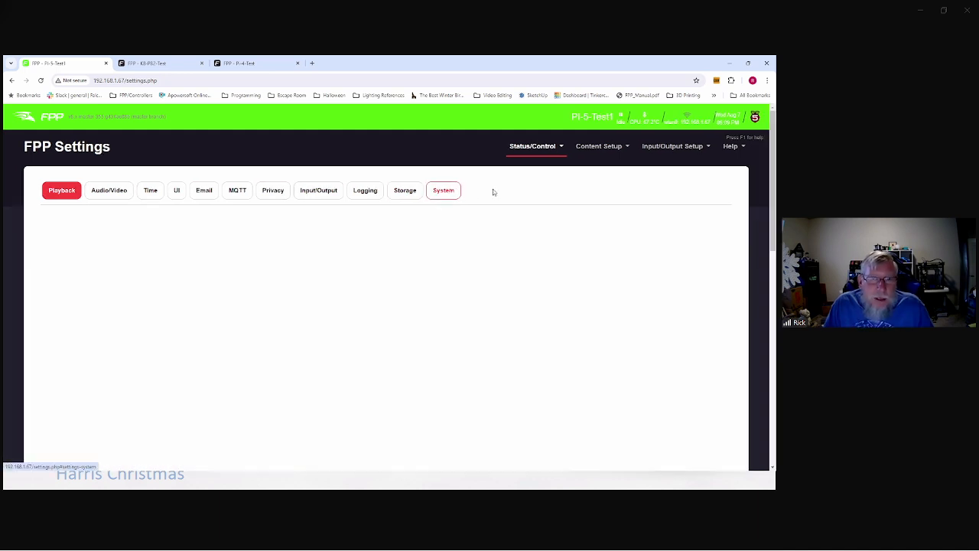
click(405, 190)
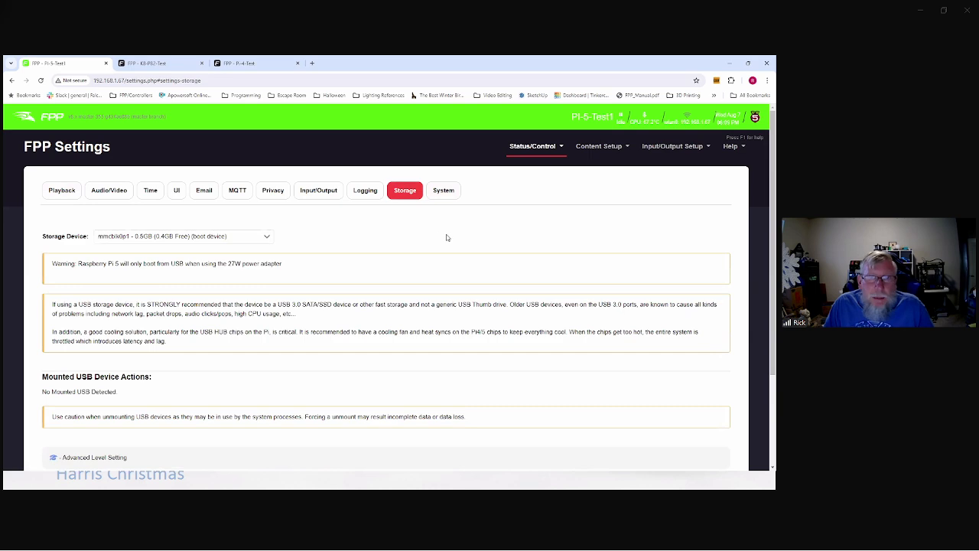
click(532, 146)
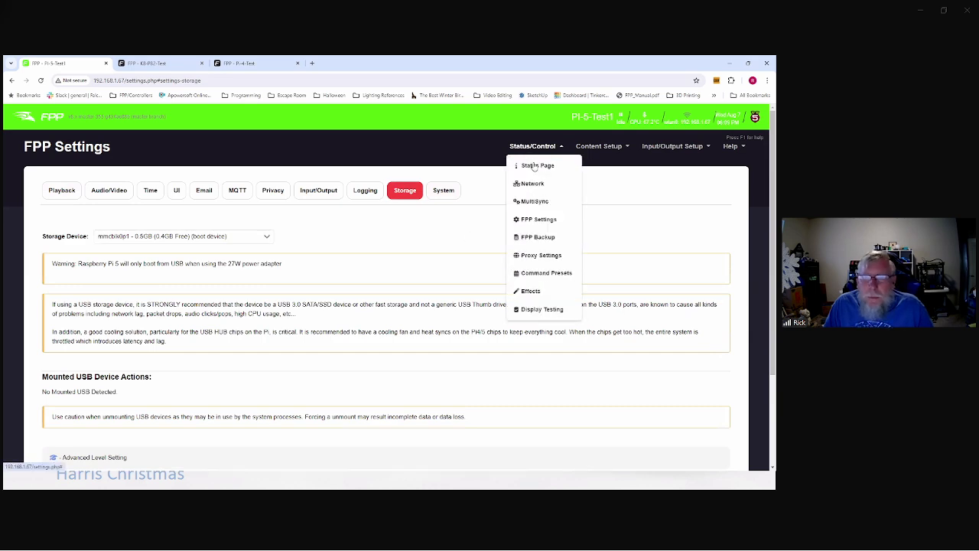
Step: Show the FPP Backup page's File Copy Backup tab
click(543, 239)
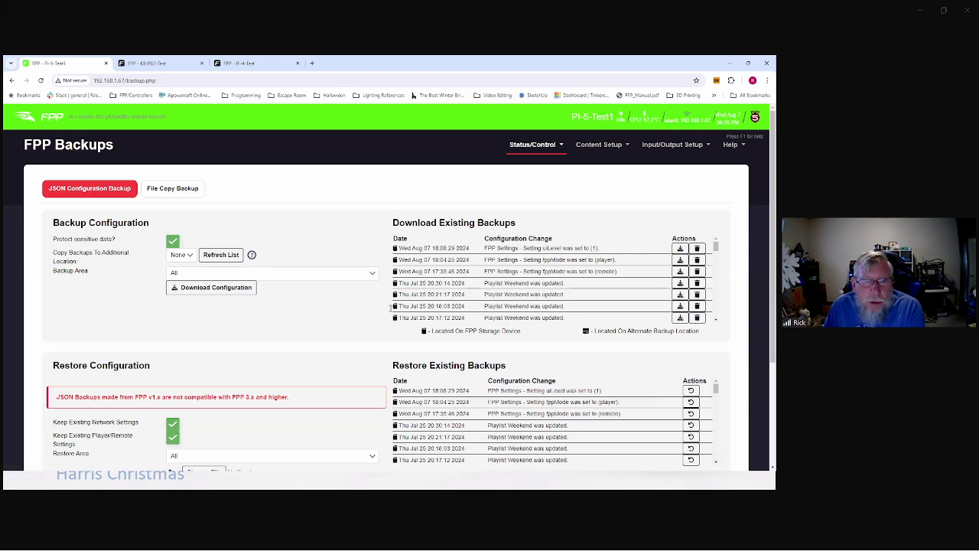
click(190, 190)
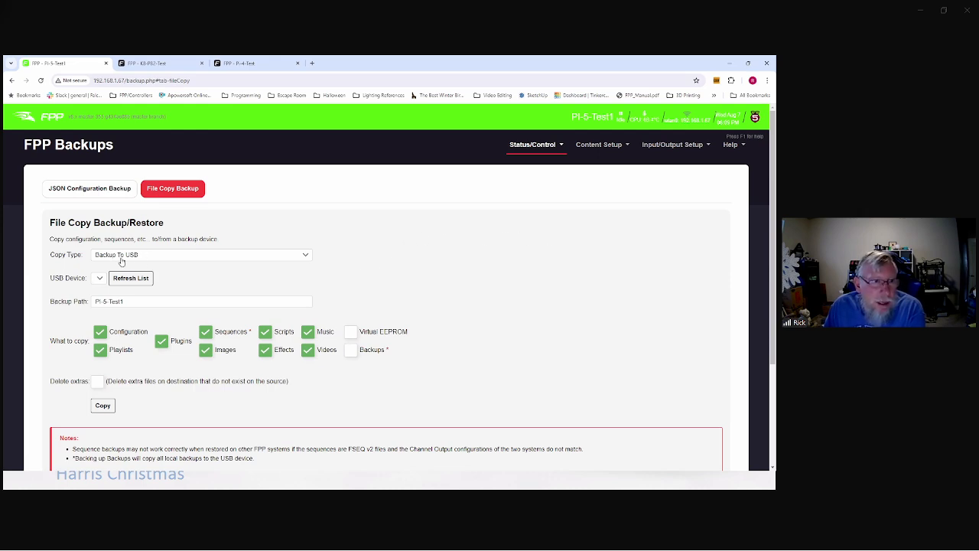
Step: Set Copy Type to Backup To Remote FPP Backups Directory, keeping remote host 192.168.1.100
click(302, 258)
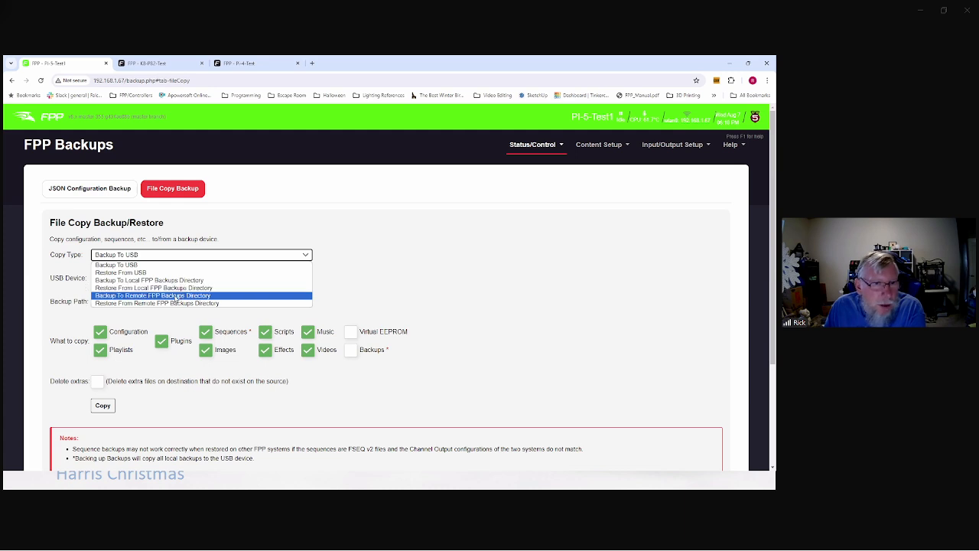
click(185, 296)
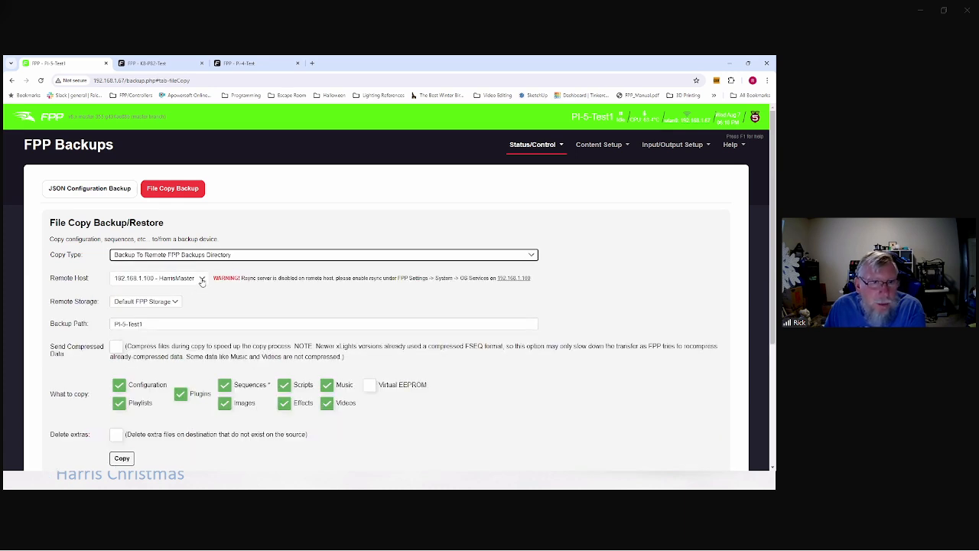
click(200, 280)
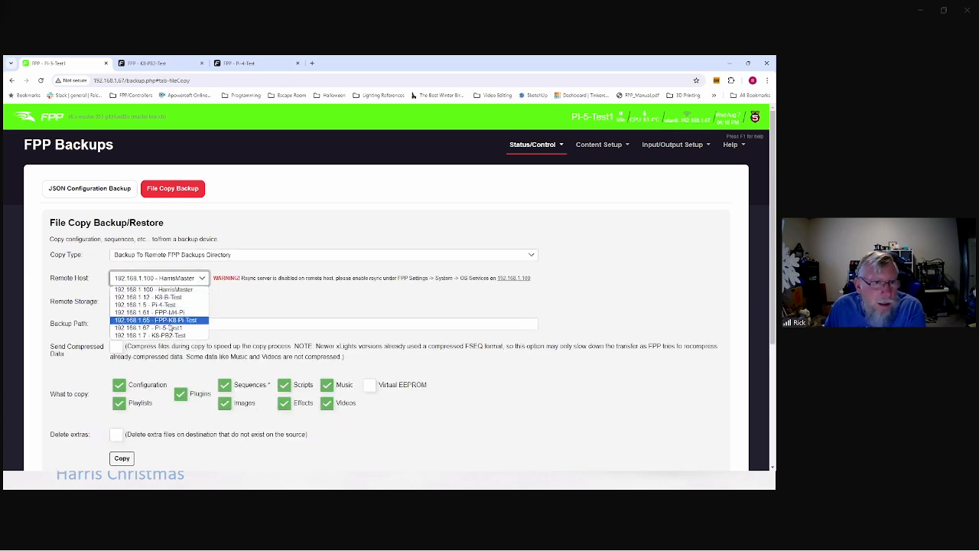
click(287, 303)
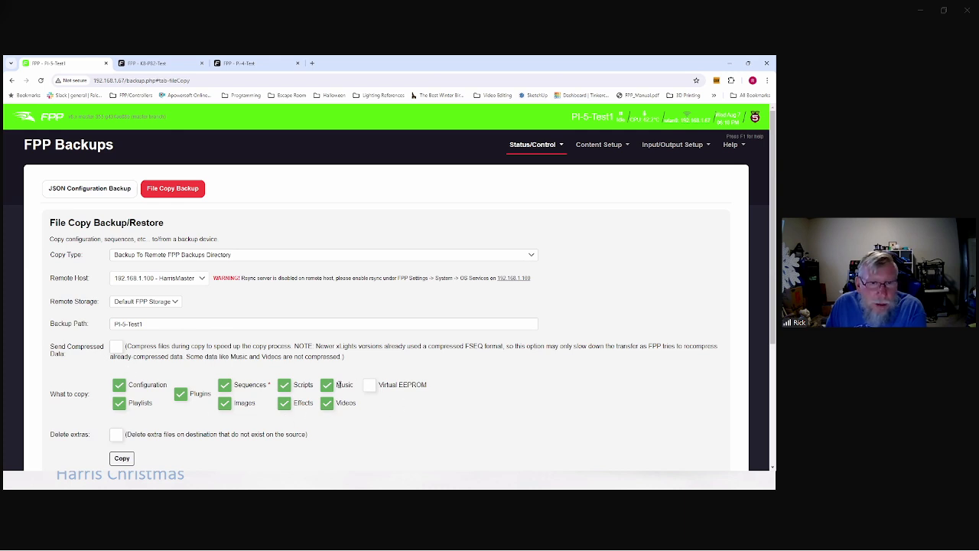
scroll(256, 392, down, 1)
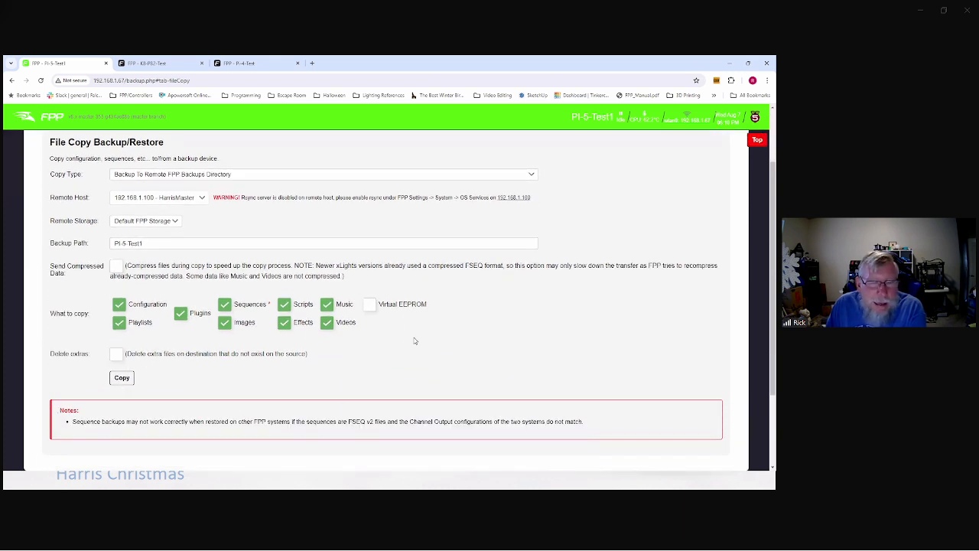
scroll(530, 202, up, 1)
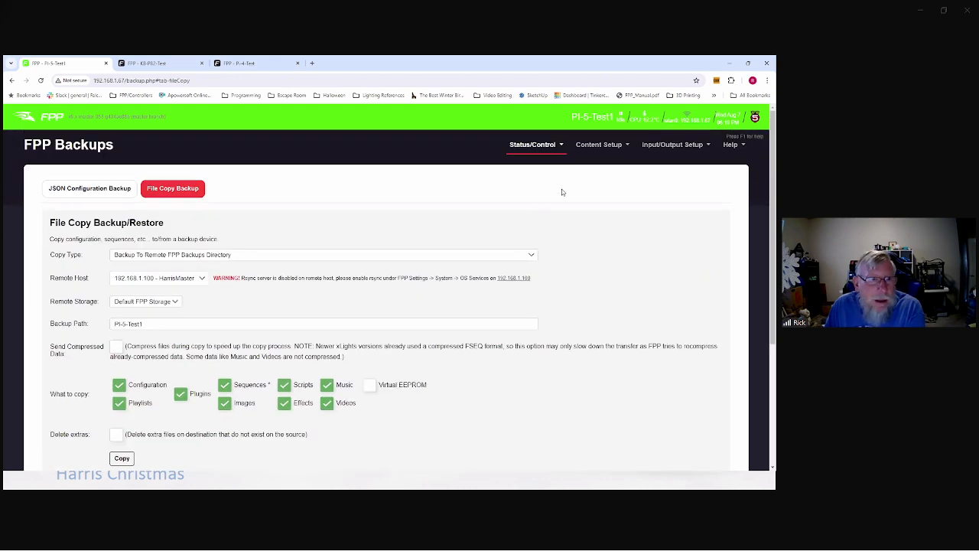
Step: Add a new command preset row on Command Presets and name it PLAYLIST_STARTED
click(530, 145)
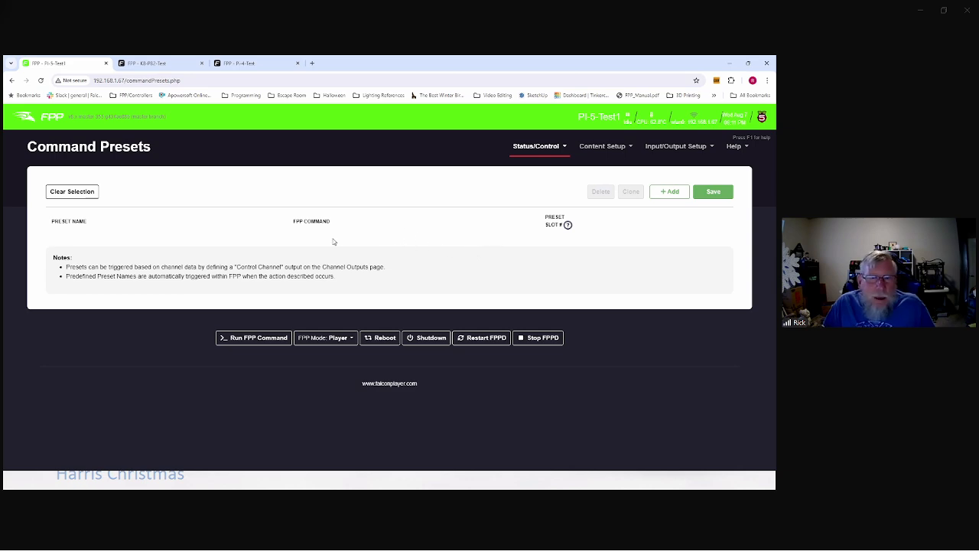
click(670, 191)
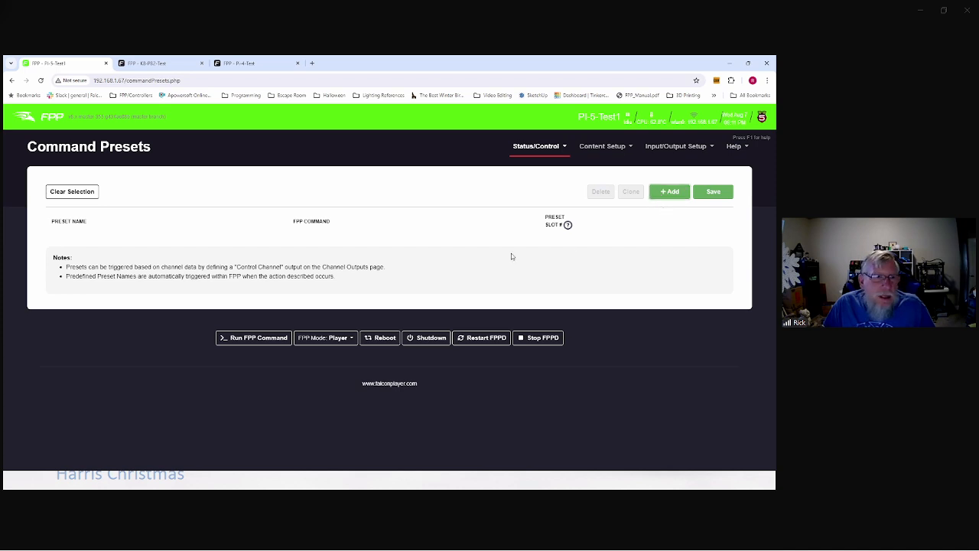
click(176, 246)
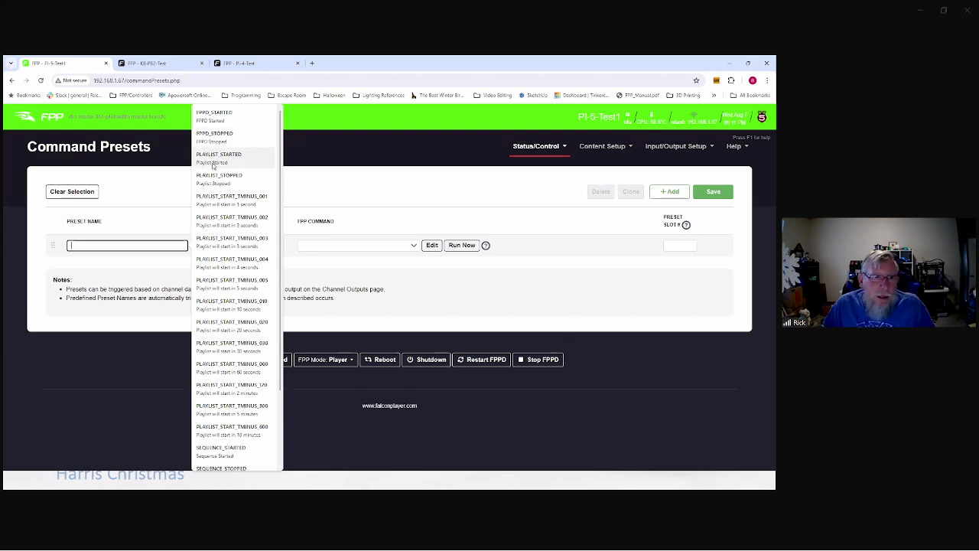
scroll(236, 278, down, 2)
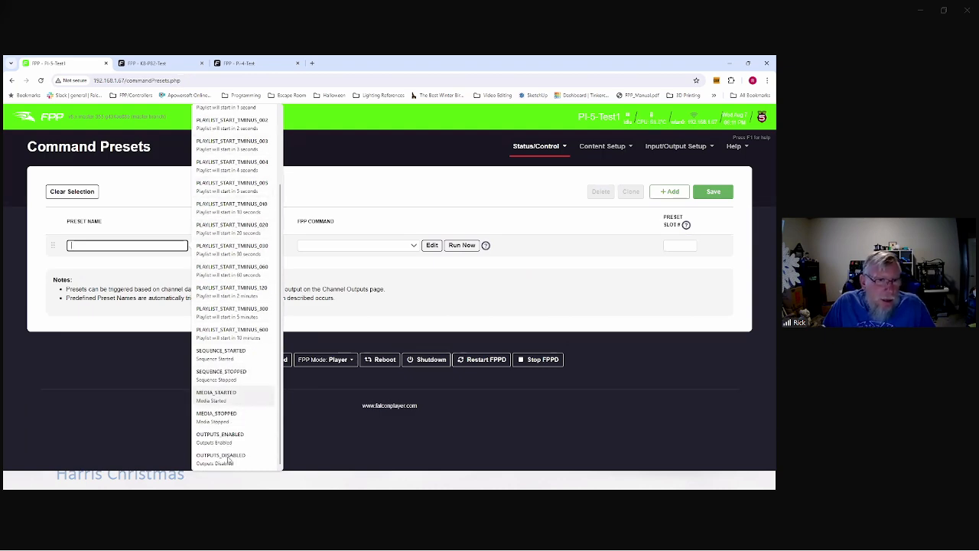
scroll(224, 360, up, 2)
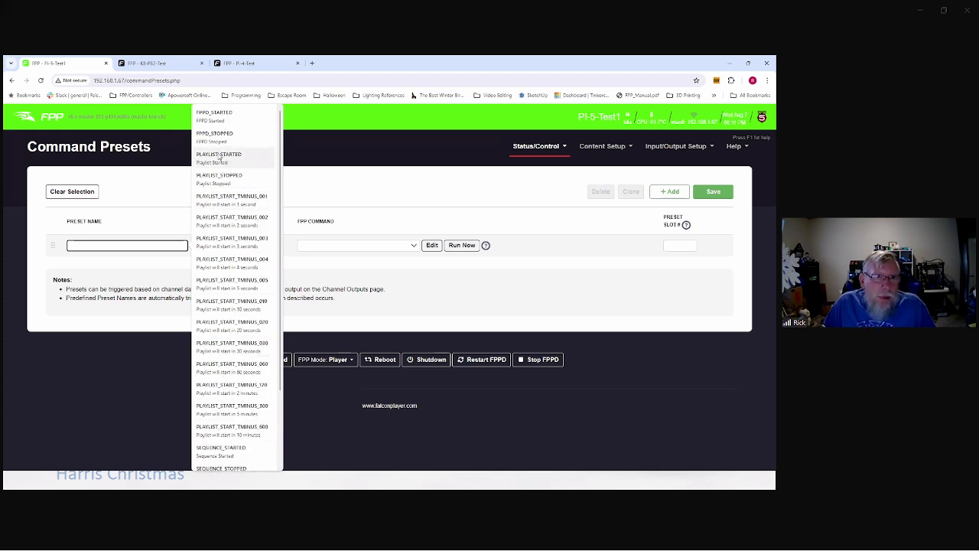
click(219, 157)
Step: Browse the FPP Command list for PLAYLIST_STARTED, leaving its command empty
click(371, 250)
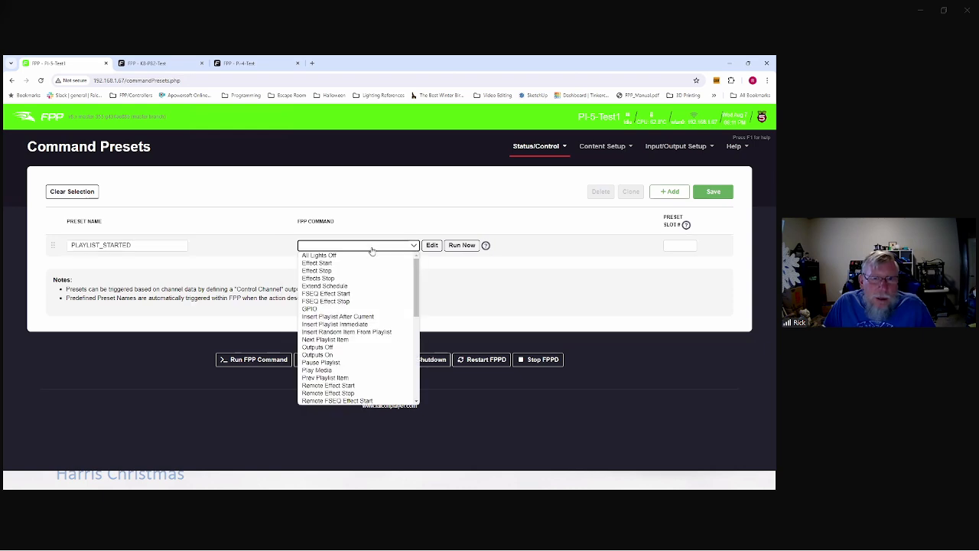
scroll(355, 276, down, 5)
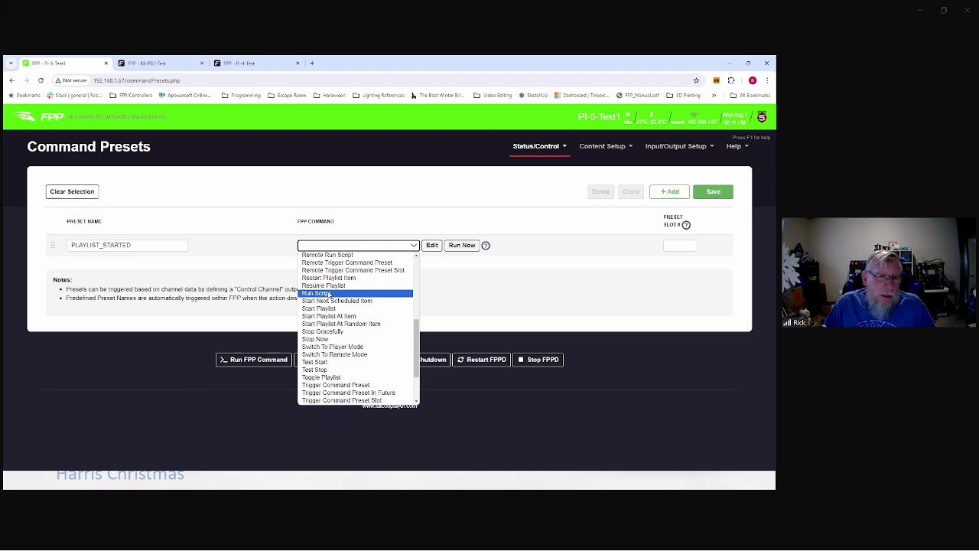
scroll(329, 294, down, 2)
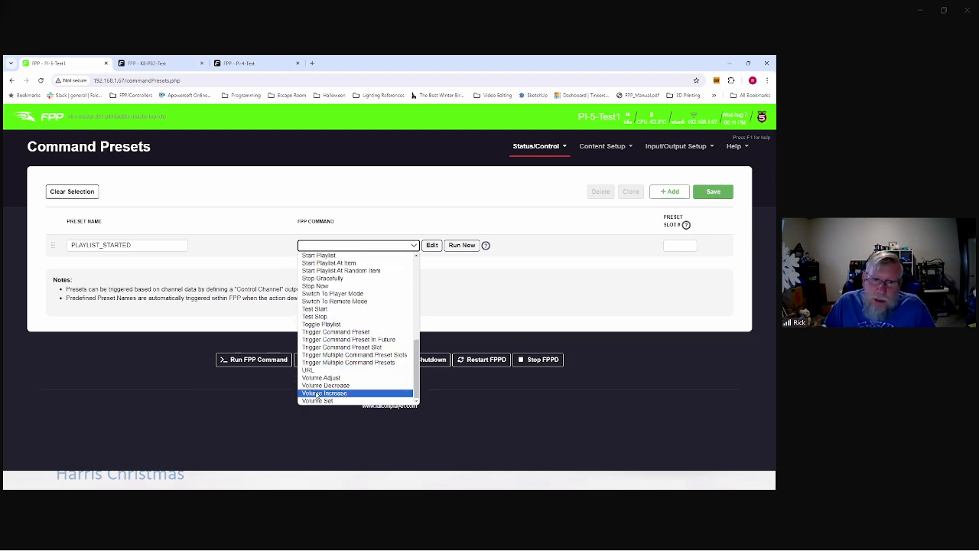
click(242, 249)
click(324, 245)
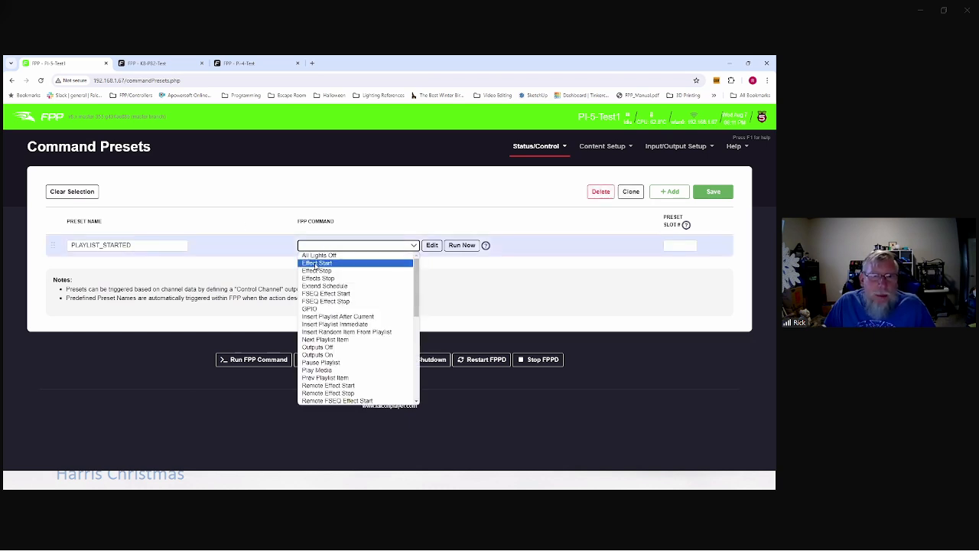
click(116, 235)
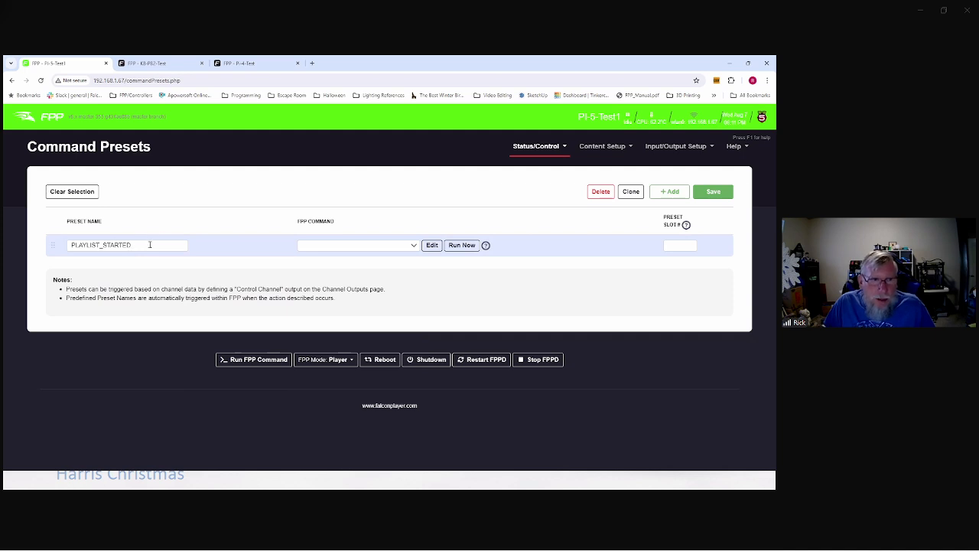
drag(128, 245, 61, 241)
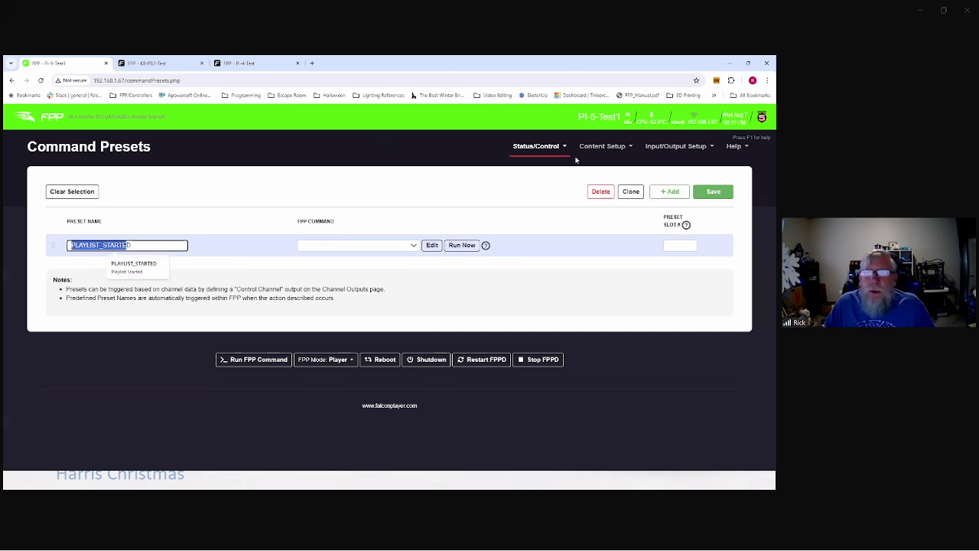
click(541, 147)
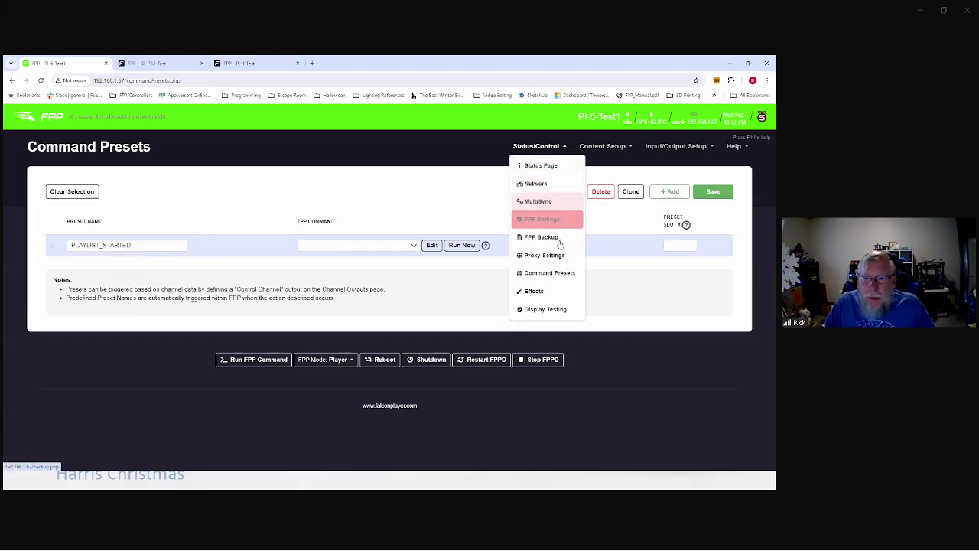
Step: Show the Display Testing page's Channel Testing options
click(535, 310)
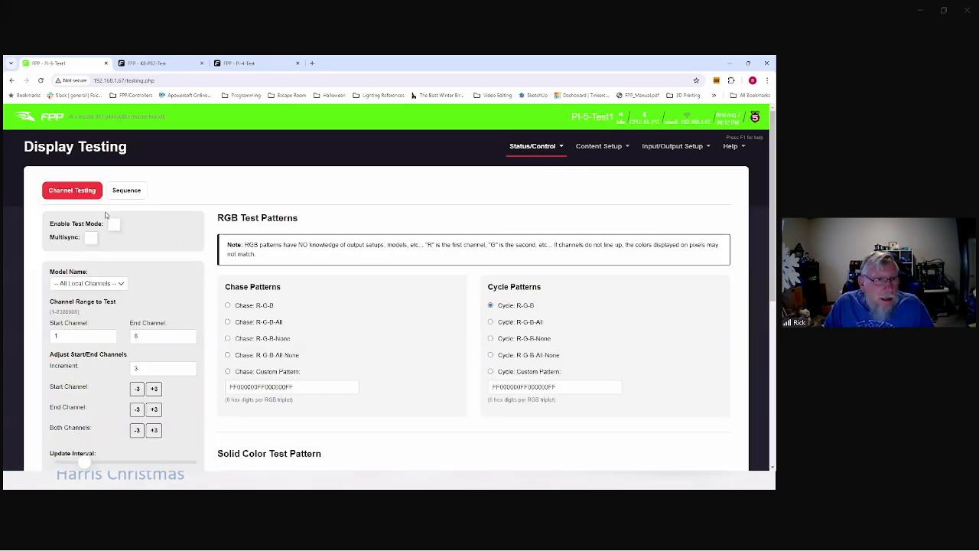
scroll(258, 206, down, 1)
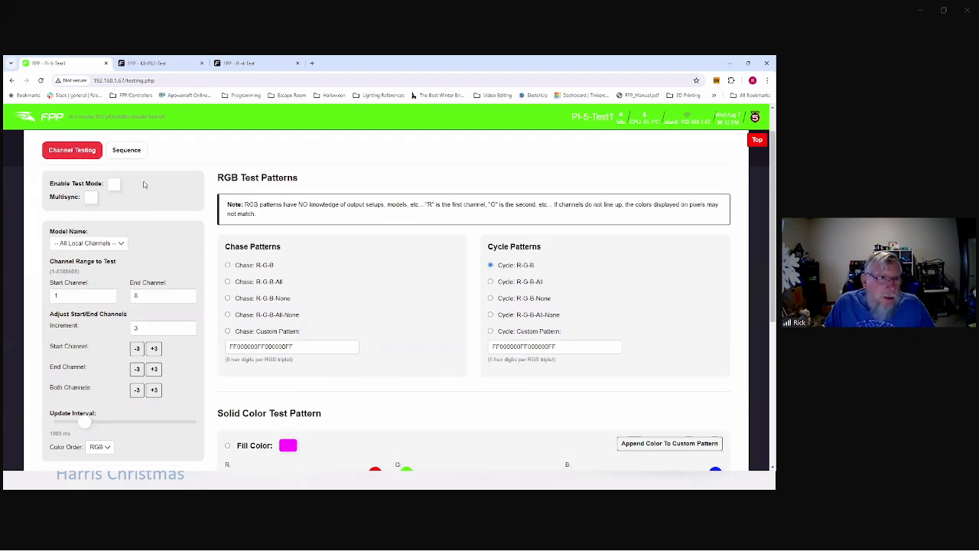
scroll(173, 186, down, 2)
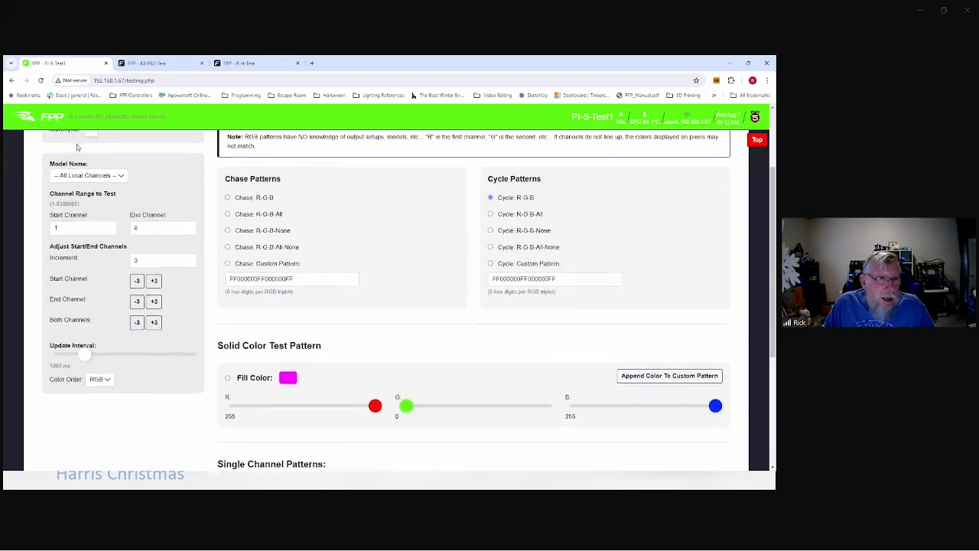
scroll(165, 195, up, 2)
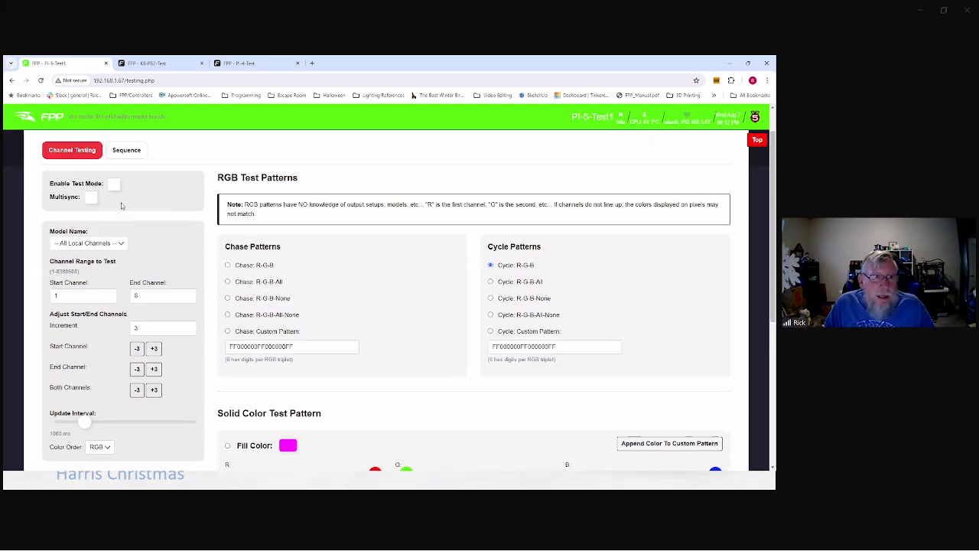
scroll(184, 199, down, 3)
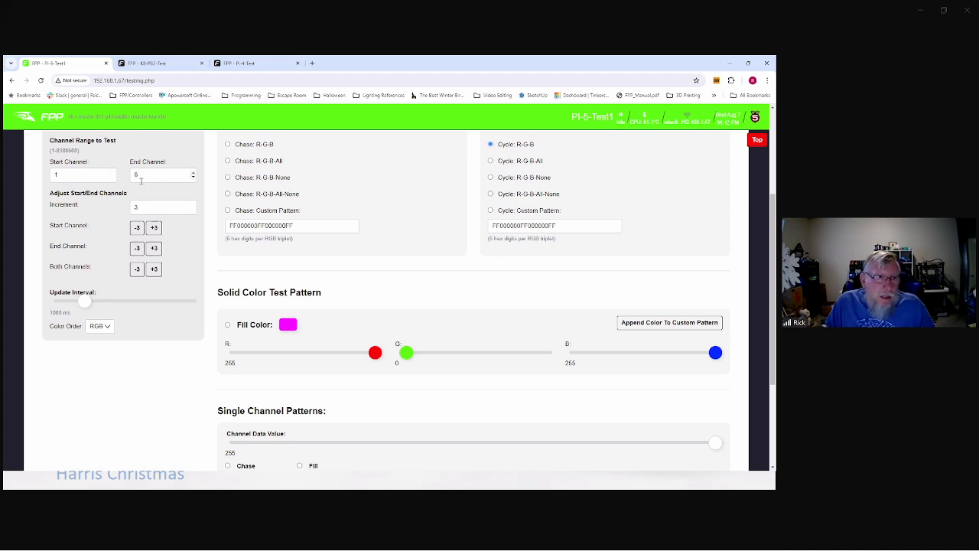
Step: Raise Start Channel by 3 three times so the R-G-B test covers channels 10–10
click(155, 229)
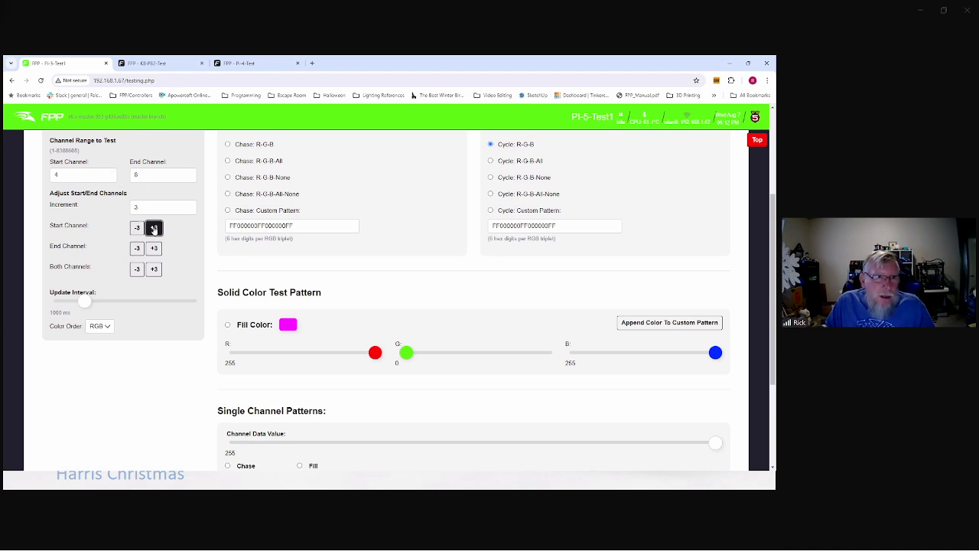
click(155, 230)
click(155, 230)
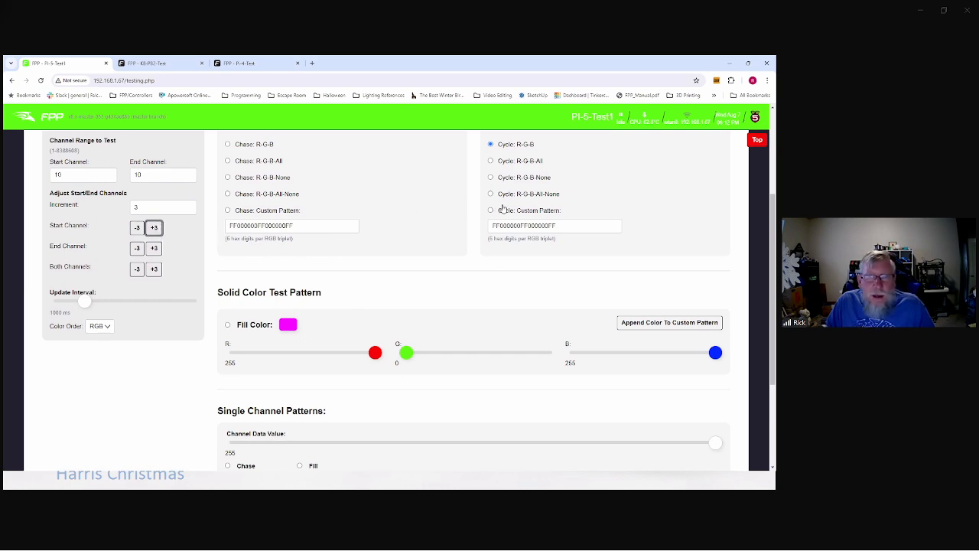
scroll(399, 230, down, 1)
scroll(400, 230, down, 2)
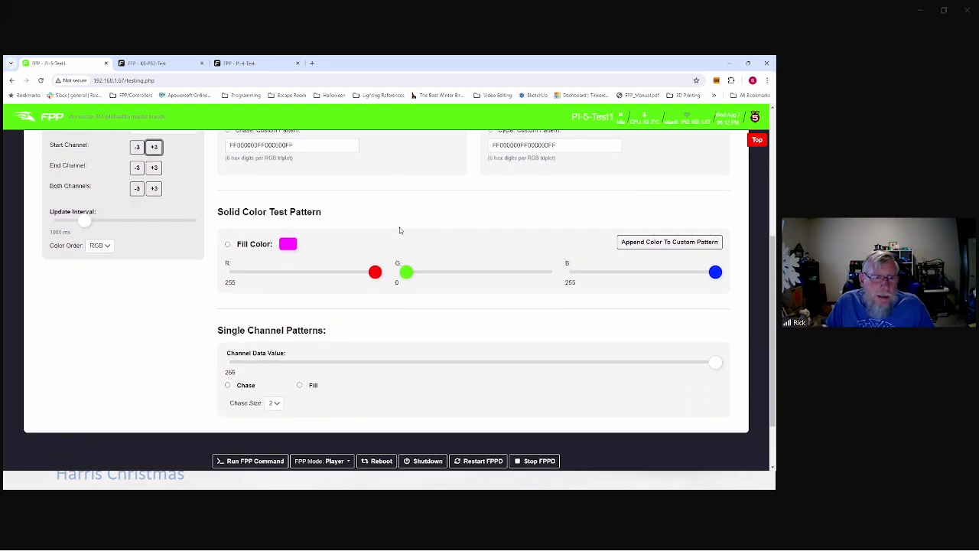
scroll(399, 229, up, 2)
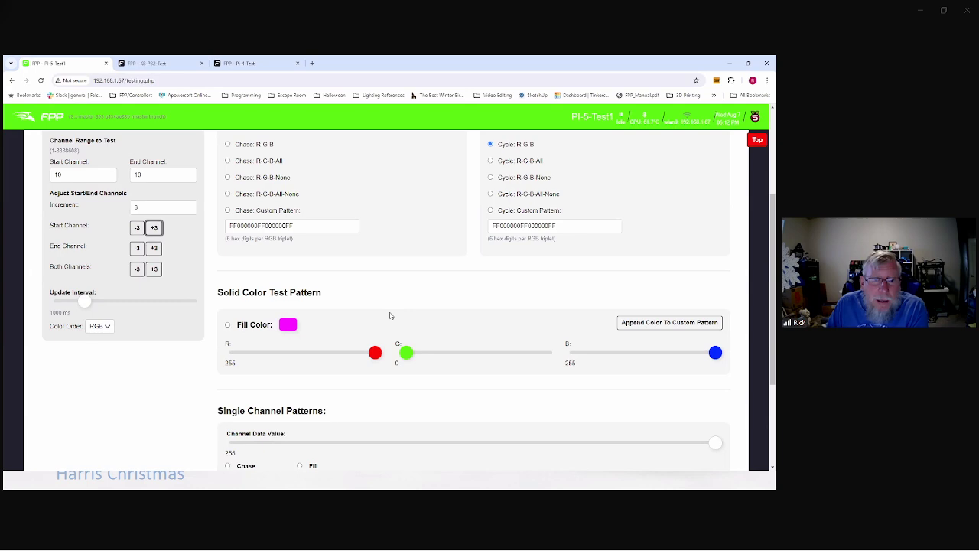
scroll(390, 315, down, 3)
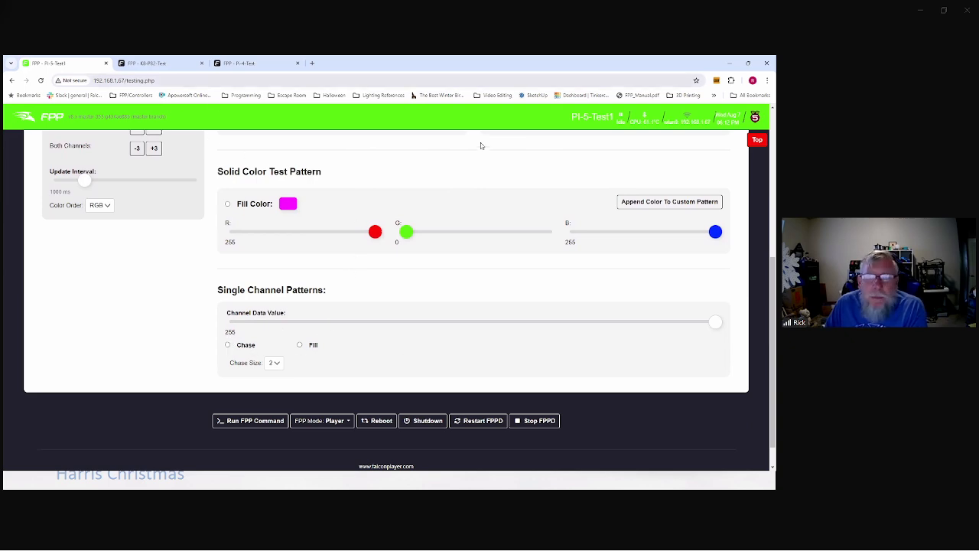
scroll(517, 143, up, 5)
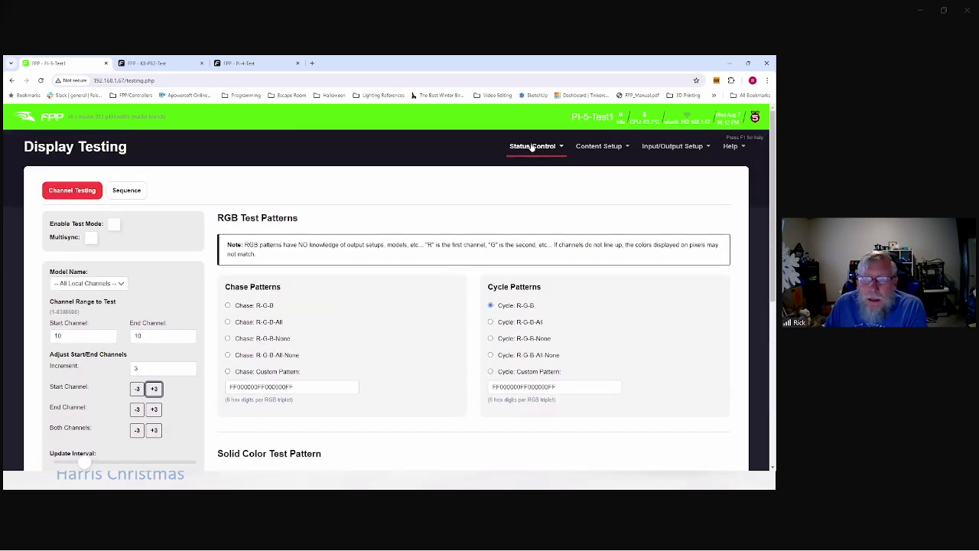
Step: Open the File Manager and look through its Images and Sequences file lists
mouse_move(529, 156)
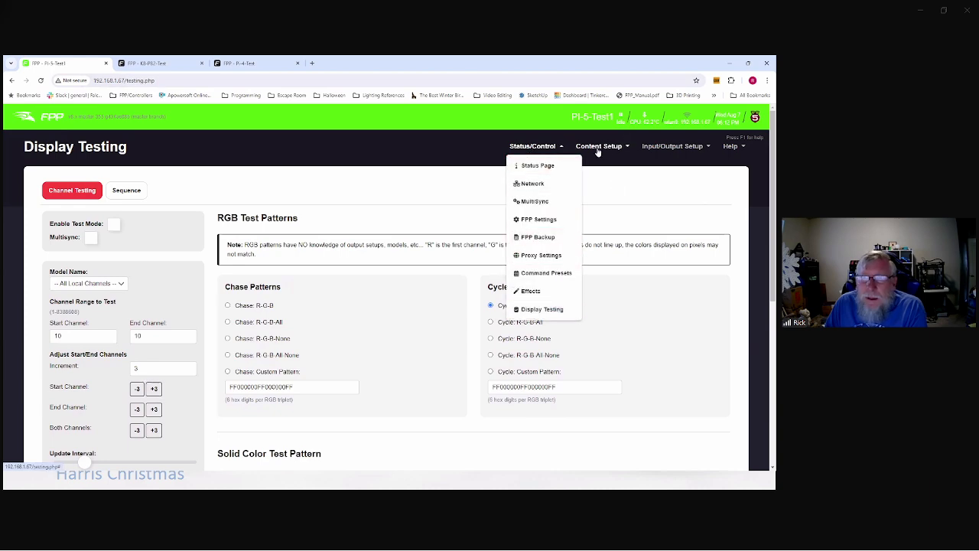
mouse_move(598, 151)
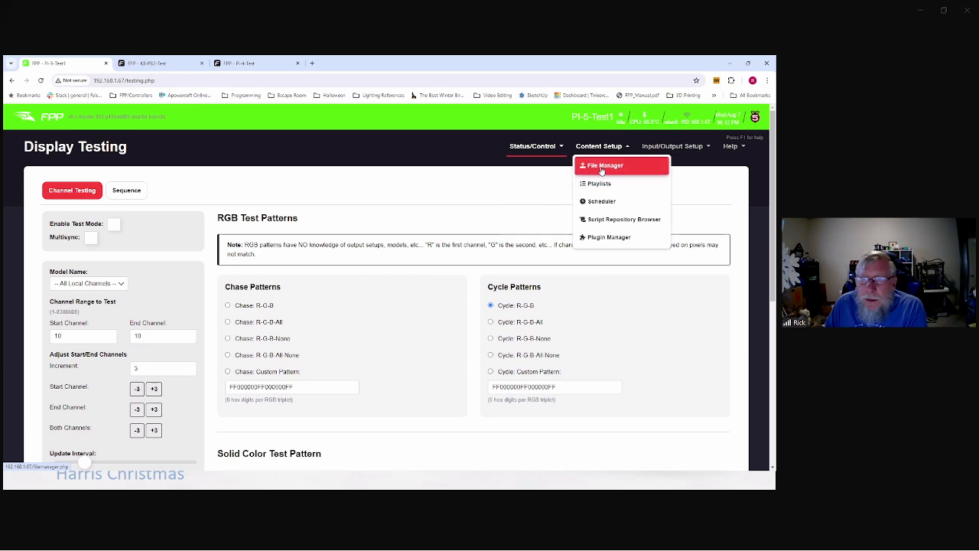
click(602, 167)
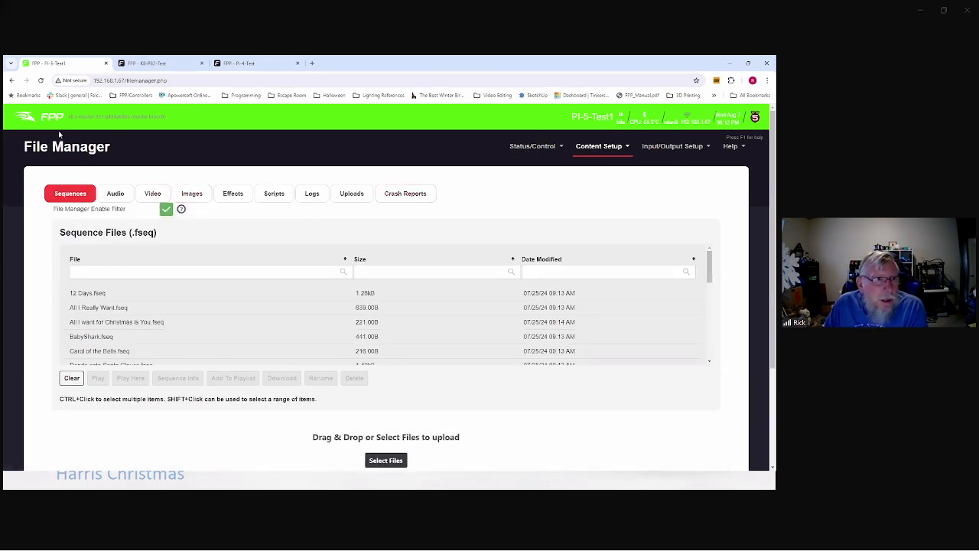
click(186, 194)
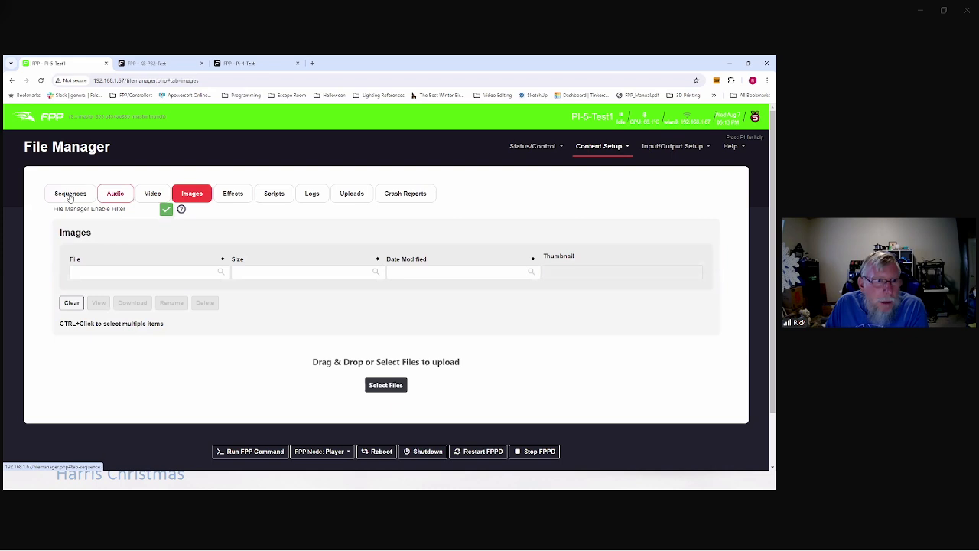
click(69, 195)
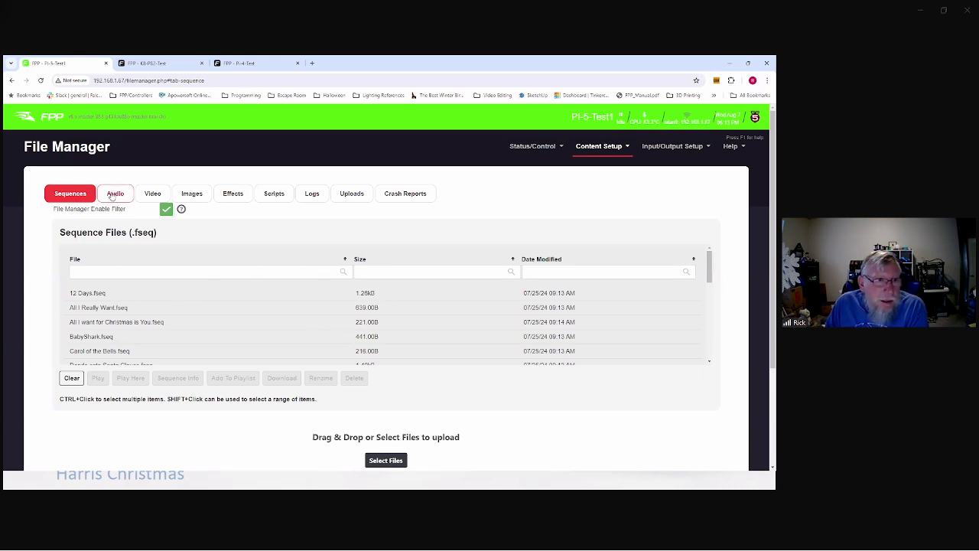
Step: Turn off the File Manager table filter and return to the empty Images list
click(165, 211)
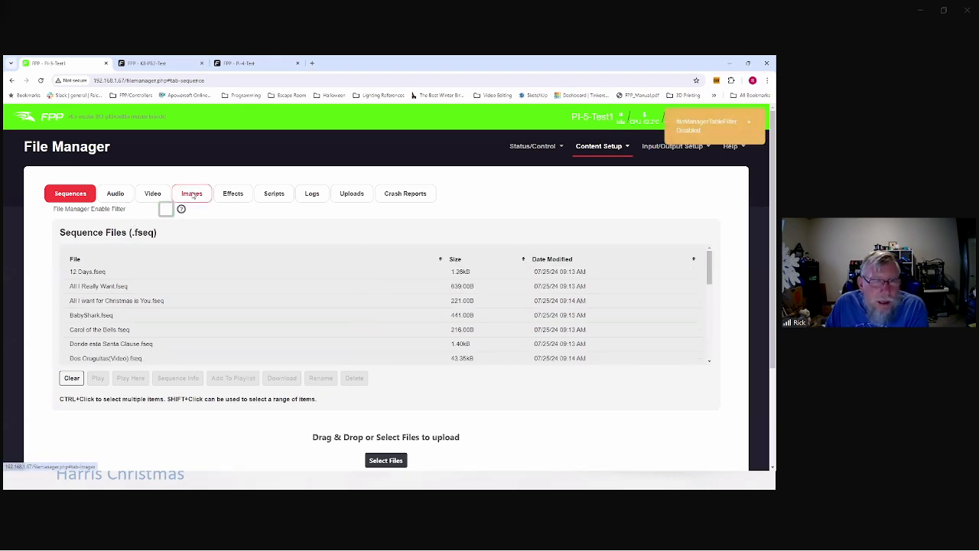
click(192, 194)
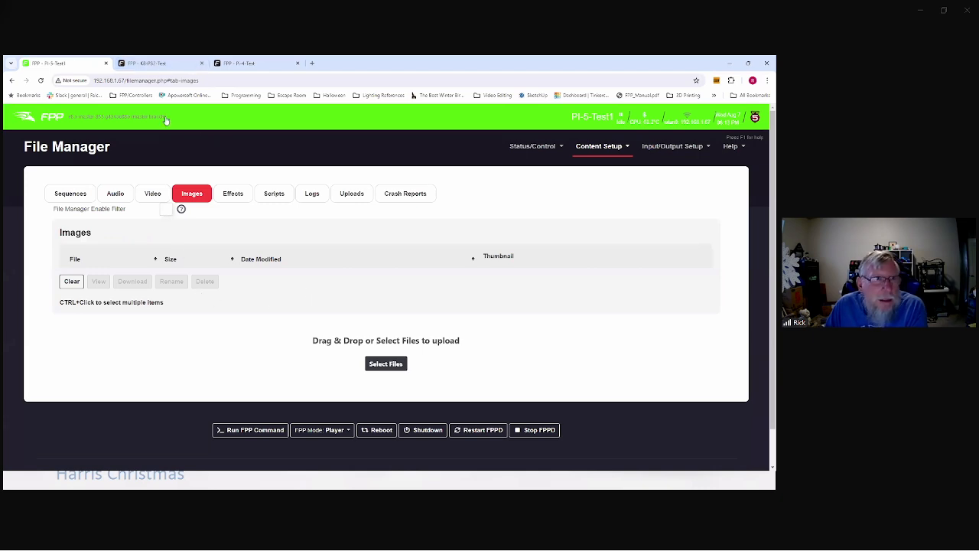
click(599, 146)
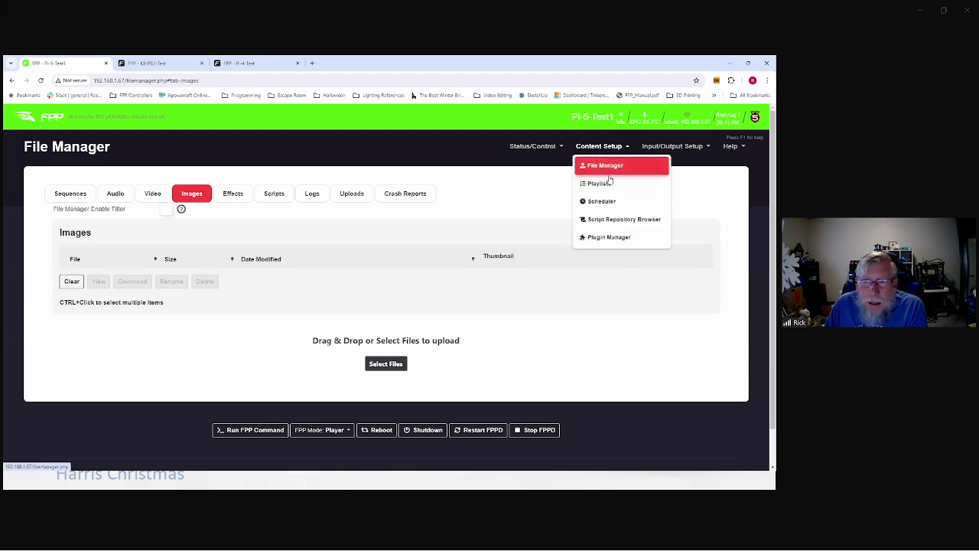
Step: Open the Weekend playlist to review its Volume Set 70 lead-in and six-item main playlist
click(598, 183)
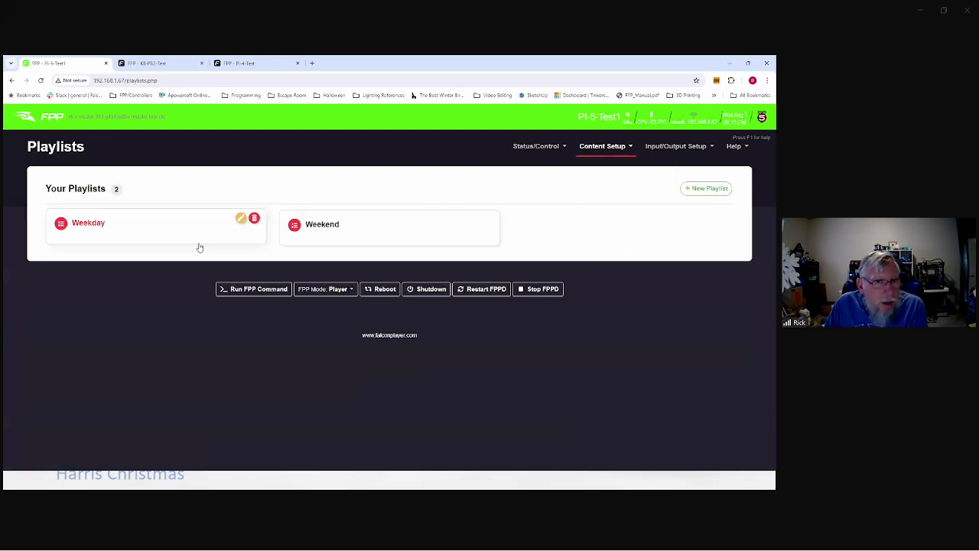
click(385, 230)
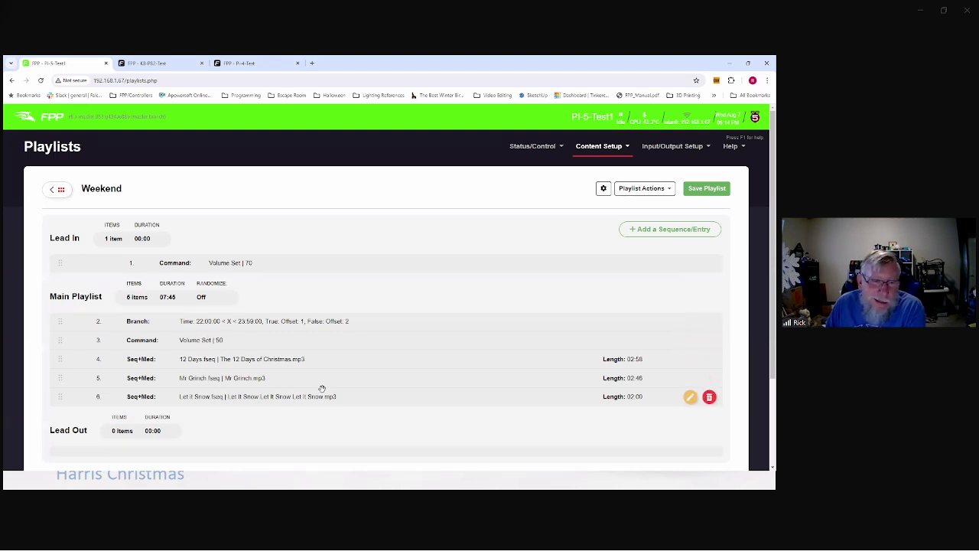
click(593, 151)
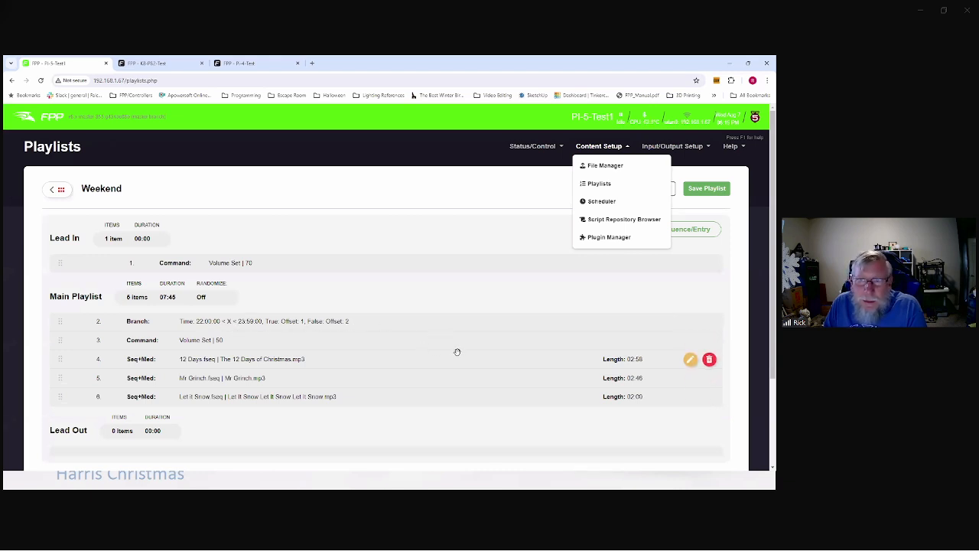
click(601, 240)
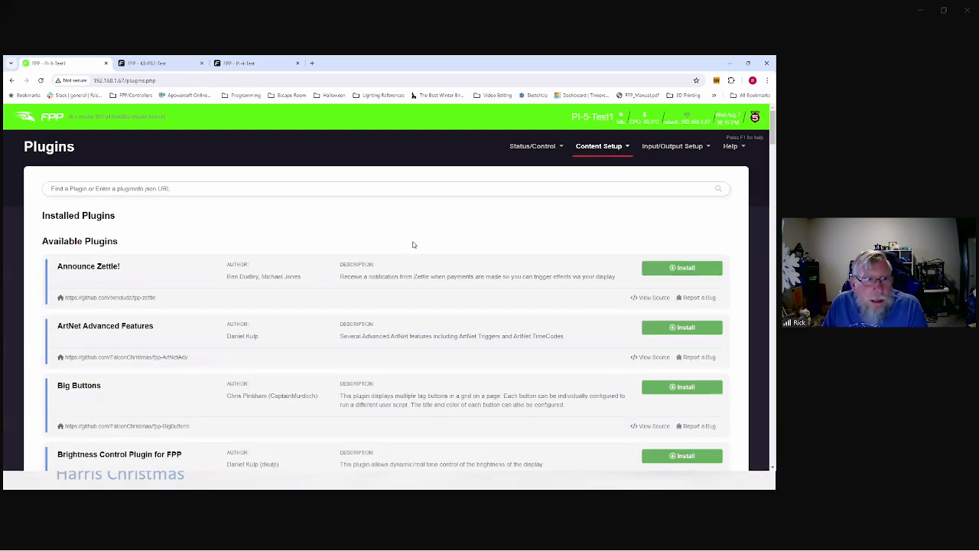
scroll(147, 263, down, 3)
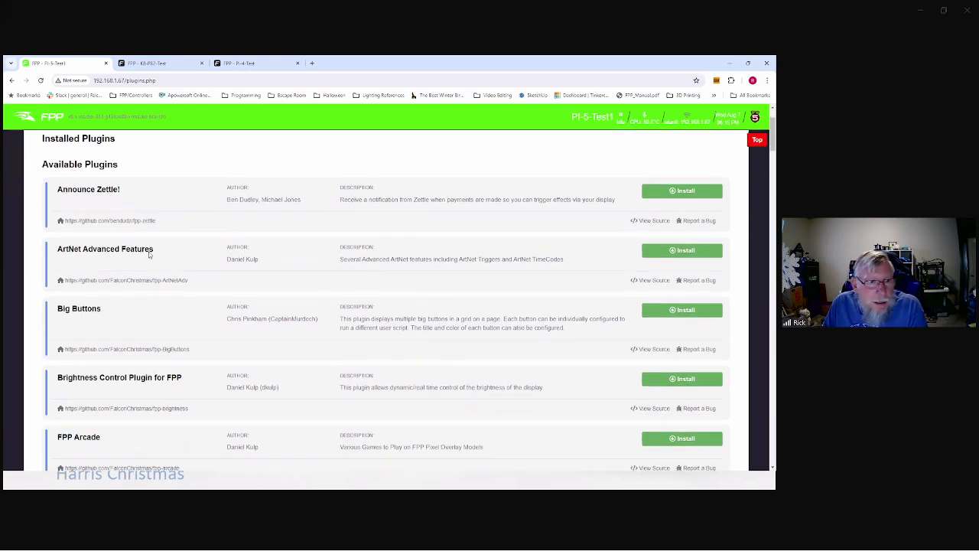
scroll(184, 253, down, 3)
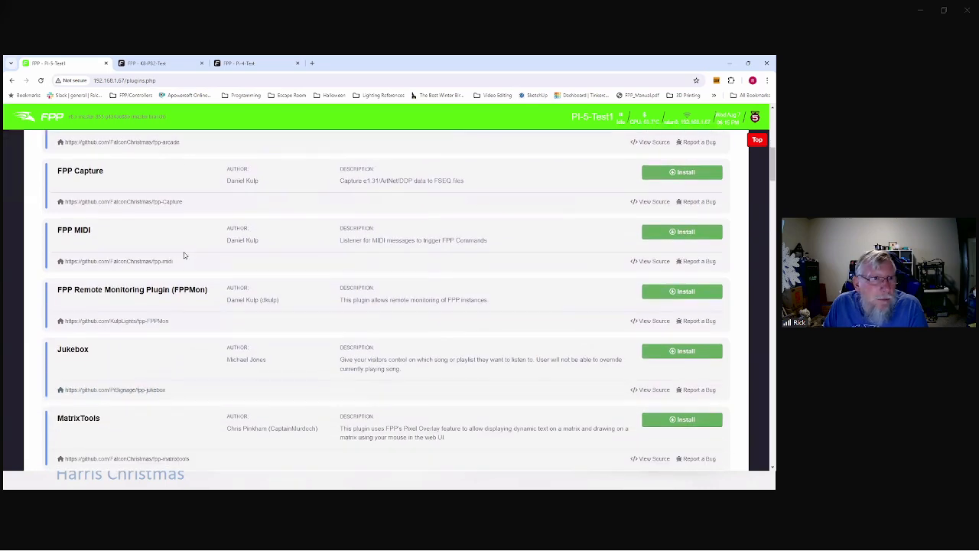
scroll(183, 254, down, 4)
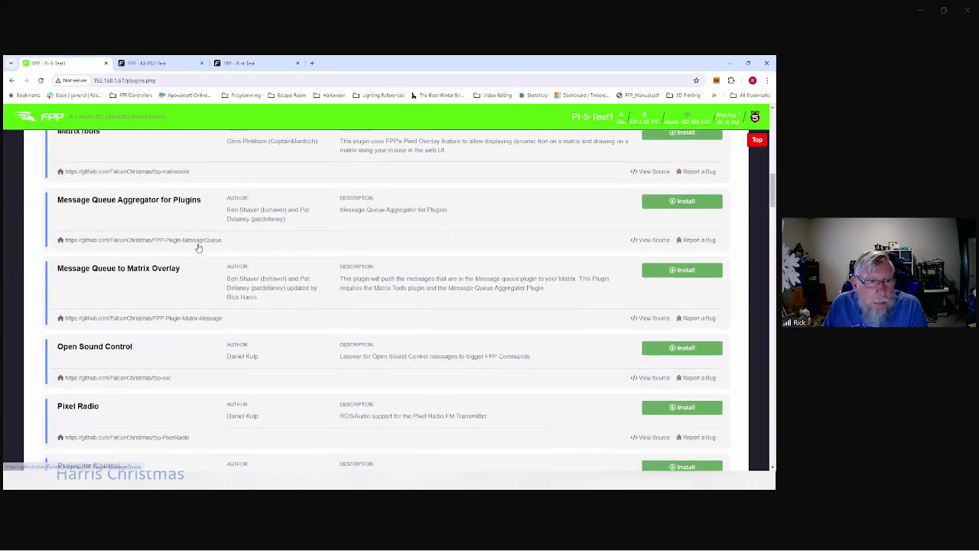
scroll(198, 246, down, 3)
scroll(198, 250, down, 3)
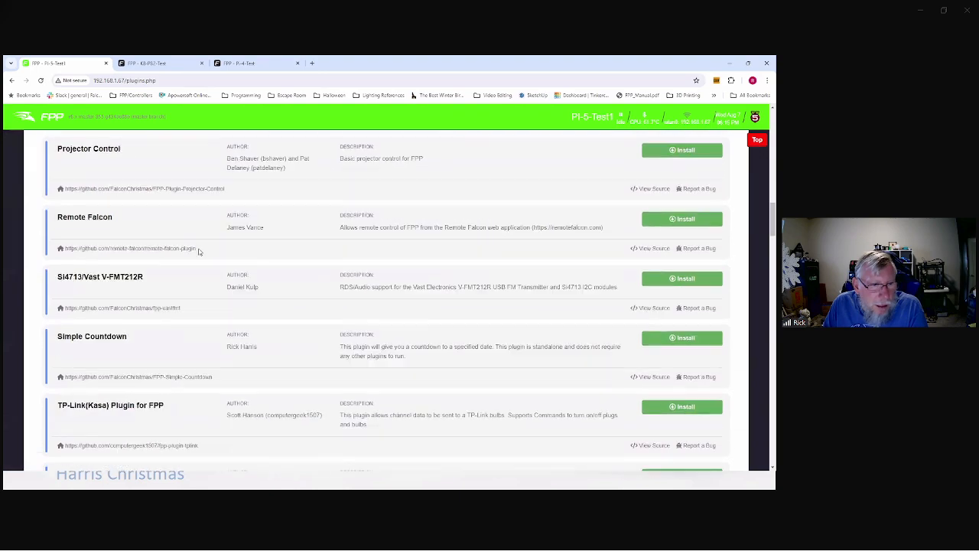
scroll(198, 251, down, 4)
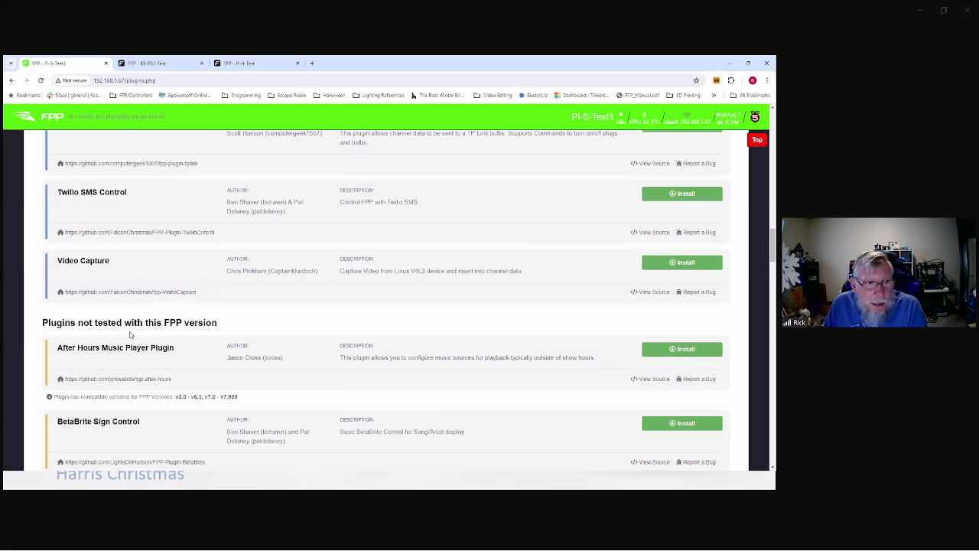
scroll(175, 306, up, 12)
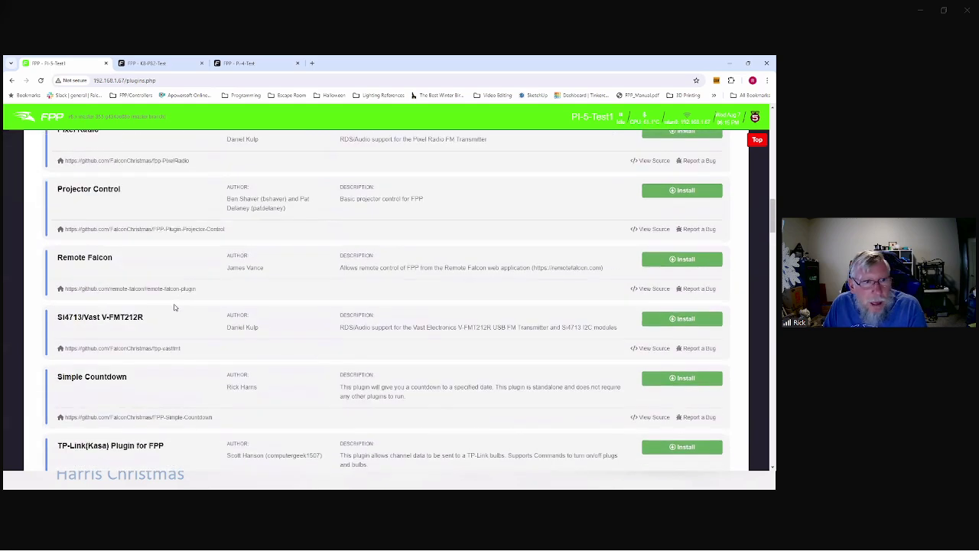
scroll(175, 306, up, 6)
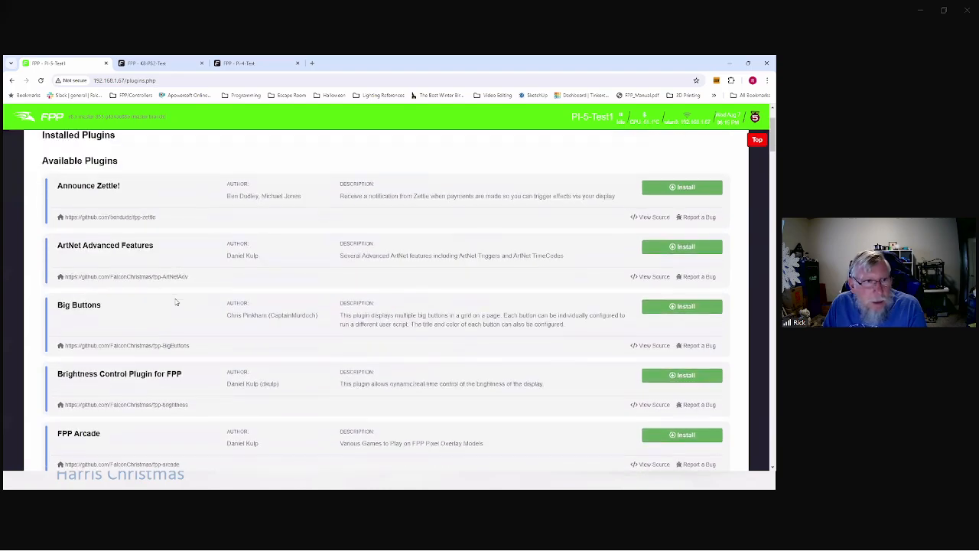
scroll(176, 302, down, 5)
scroll(176, 302, down, 14)
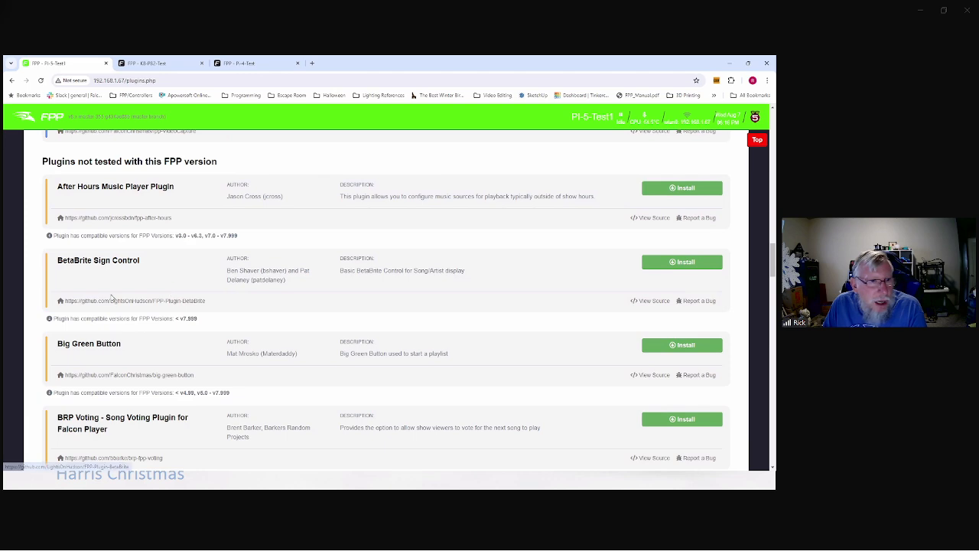
scroll(123, 288, down, 1)
scroll(144, 290, down, 4)
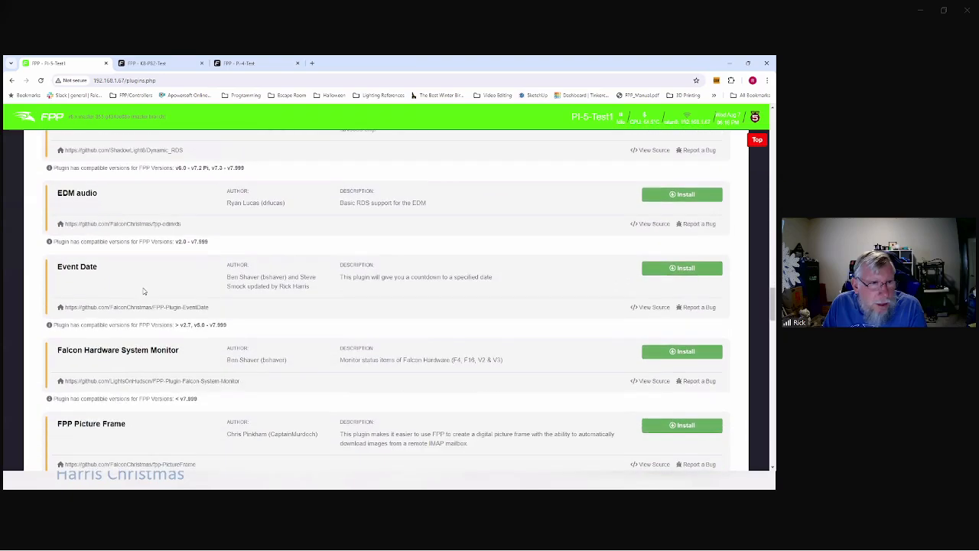
scroll(153, 296, down, 3)
scroll(157, 302, up, 6)
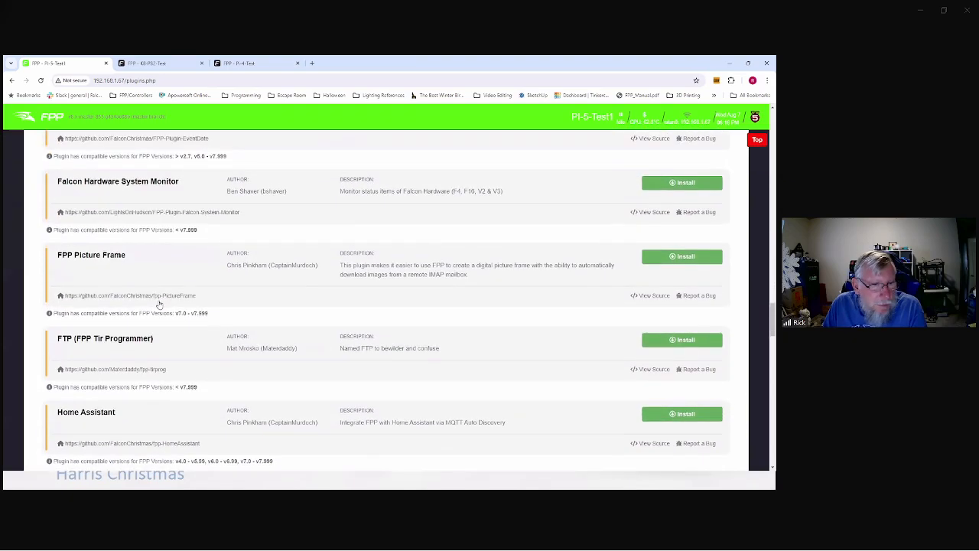
scroll(160, 304, down, 10)
scroll(160, 304, up, 6)
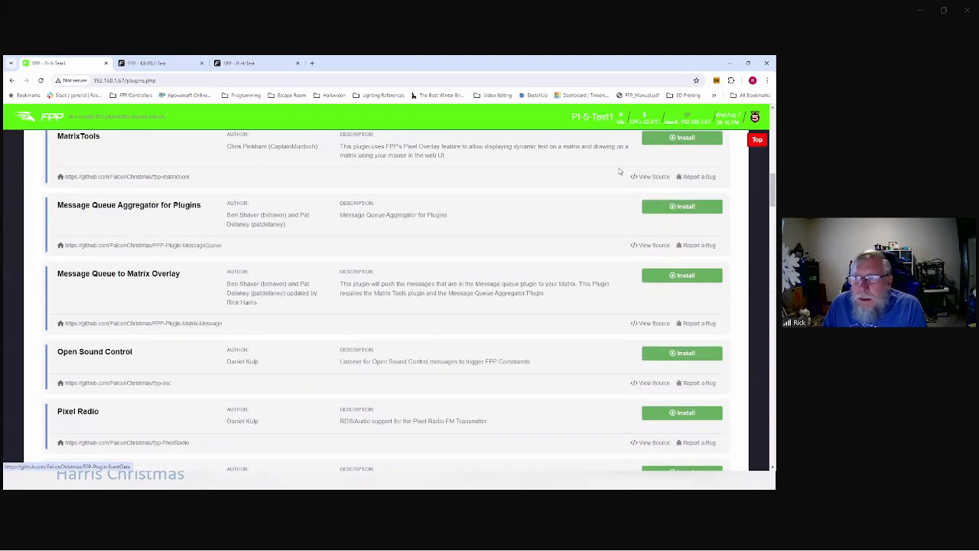
click(756, 141)
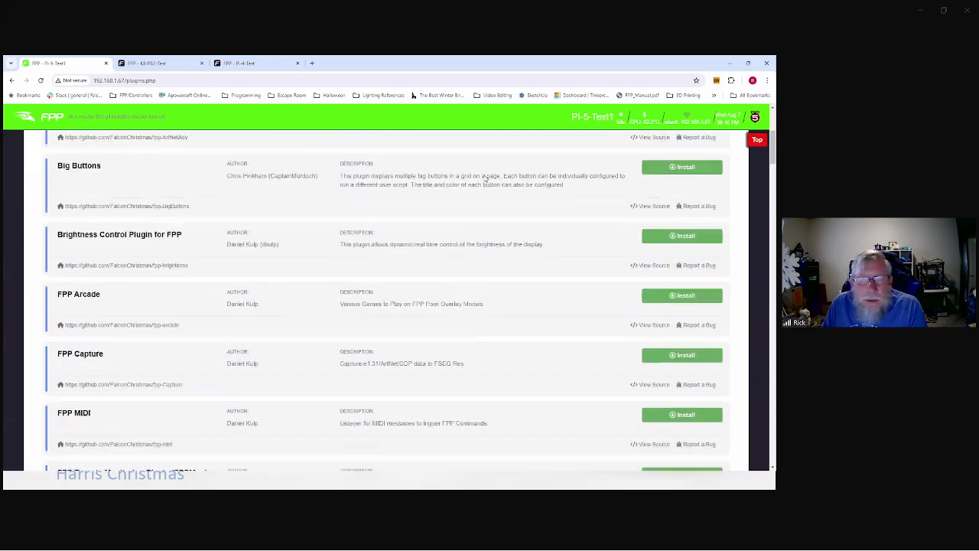
Step: Show the File Manager's Audio list of uploaded Christmas music files
click(603, 152)
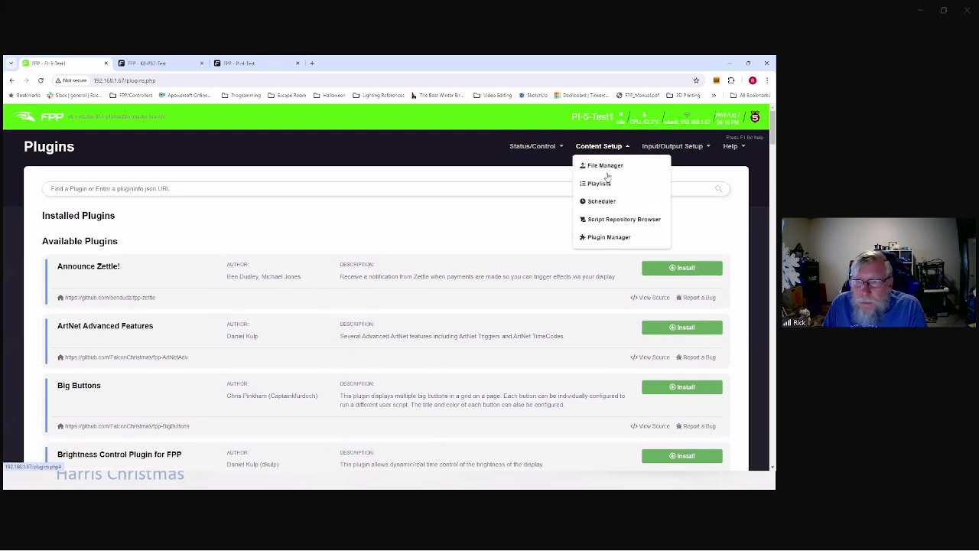
click(672, 148)
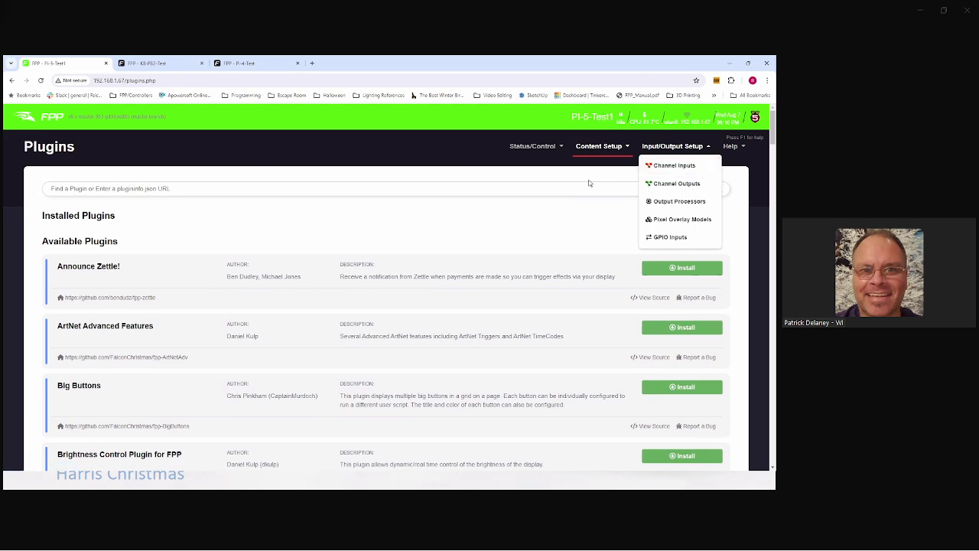
click(602, 149)
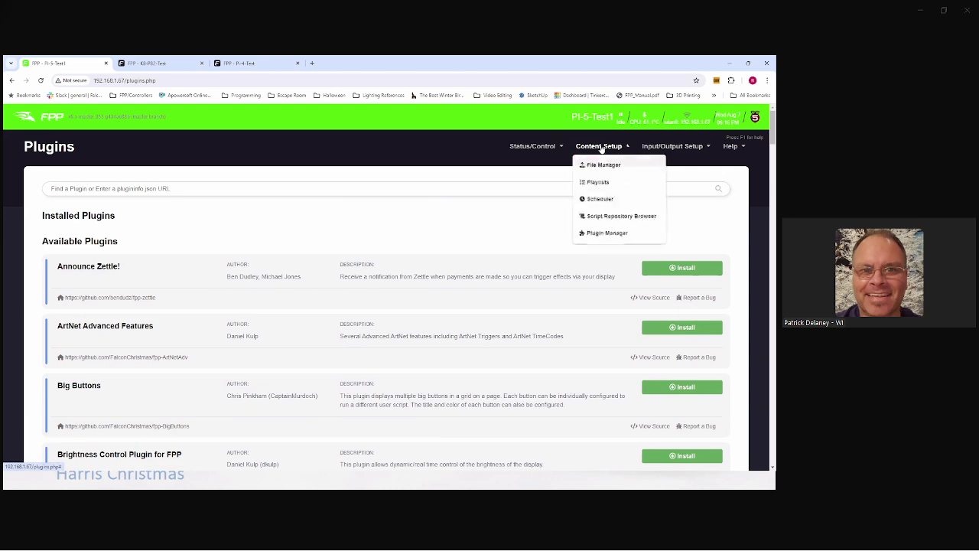
click(579, 164)
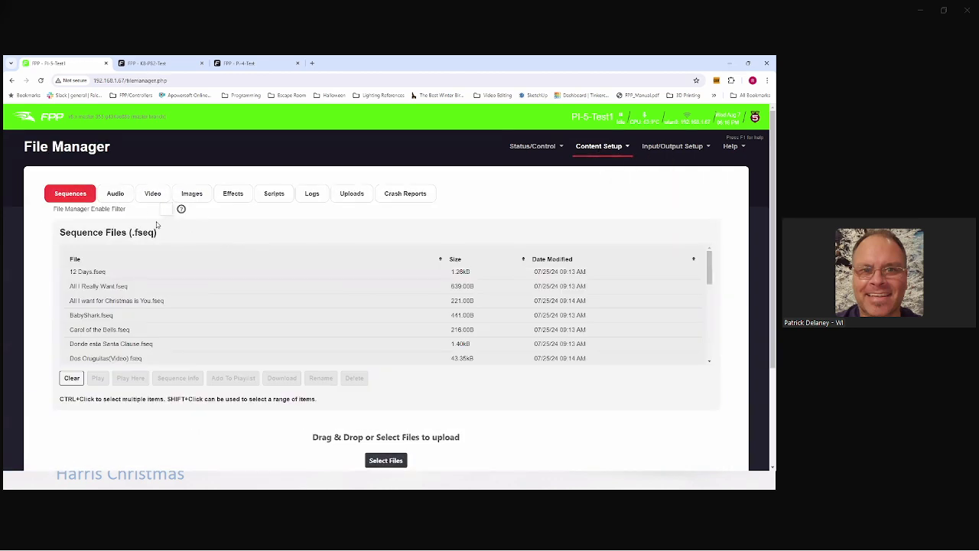
click(116, 193)
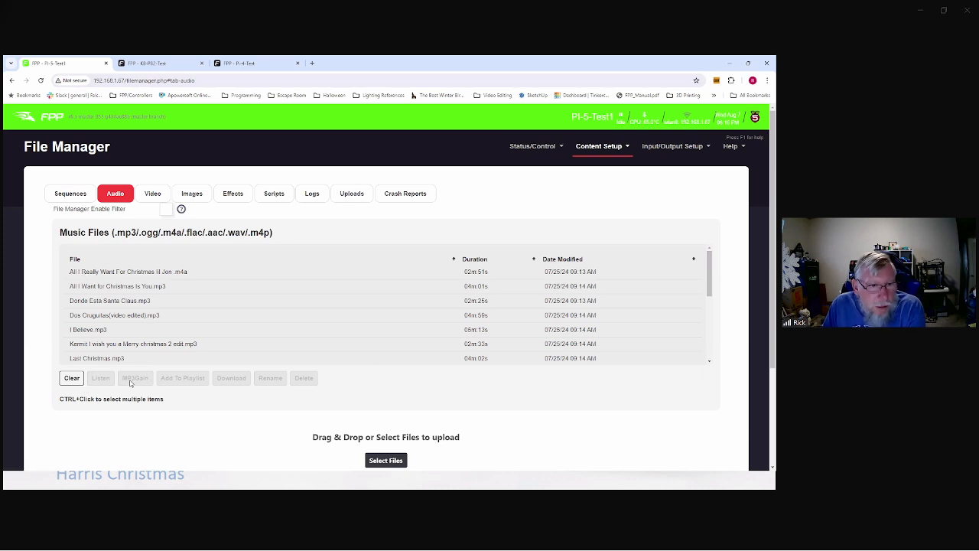
Step: Select every audio file from the first one down to My Jesus.mp3
click(86, 272)
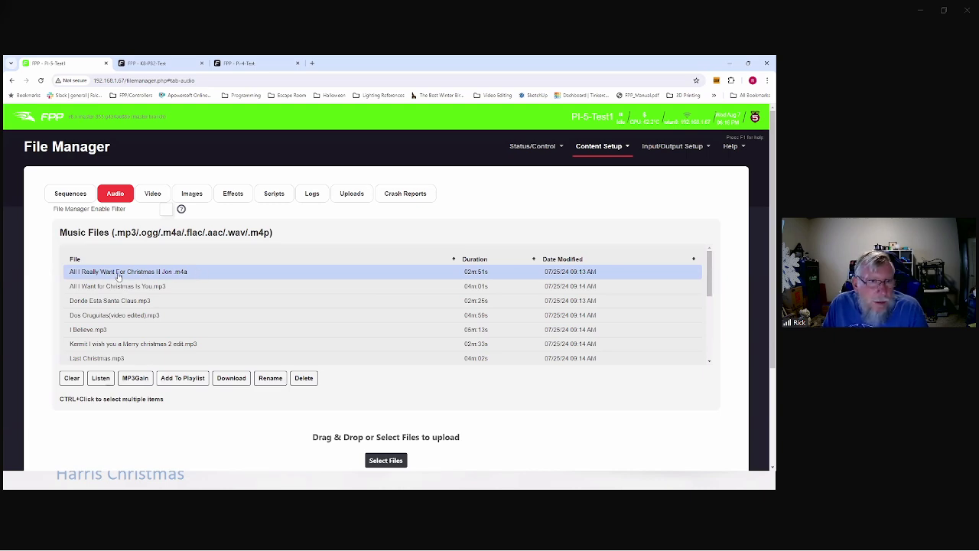
scroll(219, 282, down, 5)
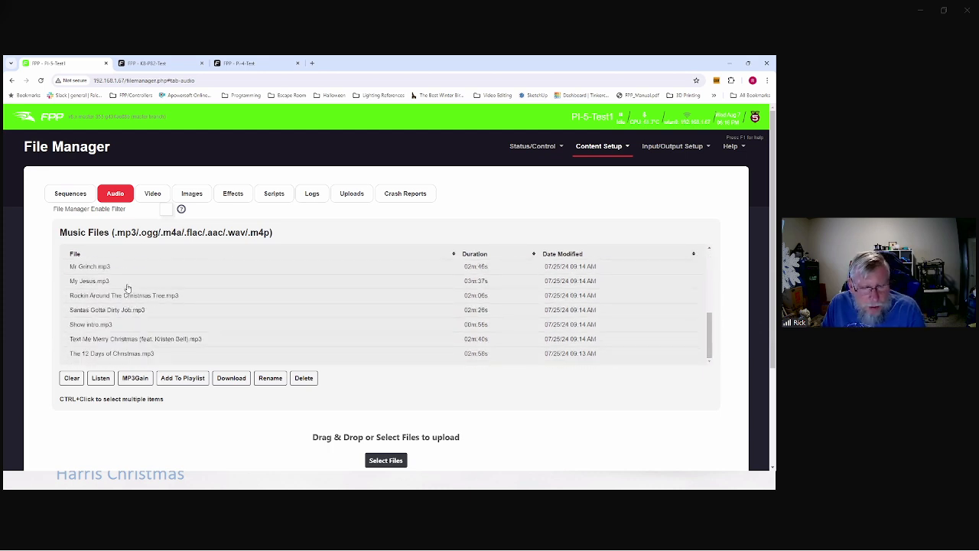
shift+click(115, 283)
scroll(138, 281, up, 5)
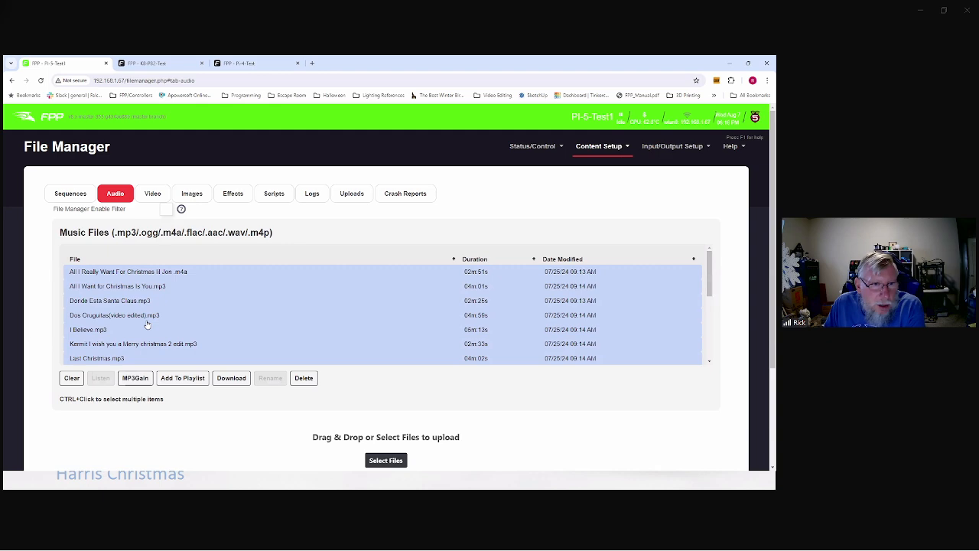
scroll(135, 308, down, 5)
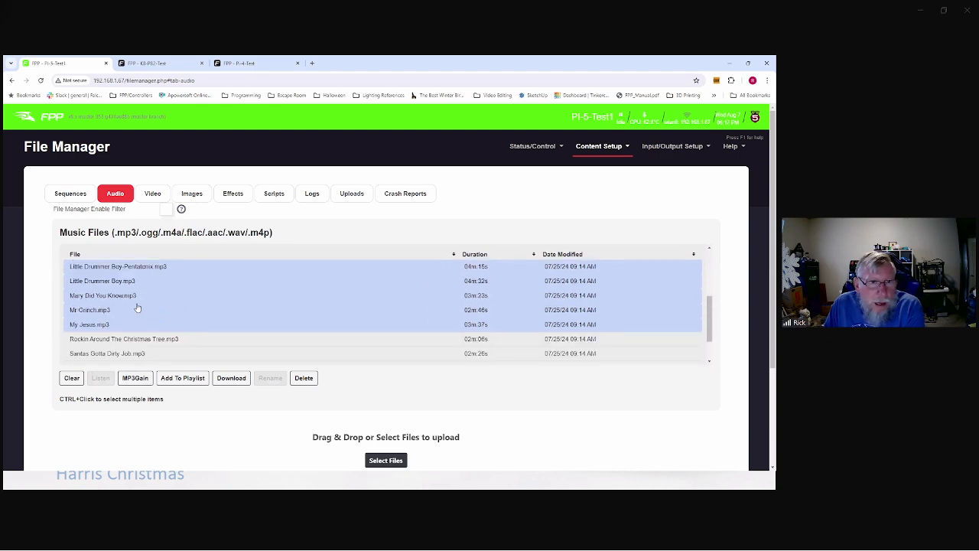
scroll(135, 307, up, 5)
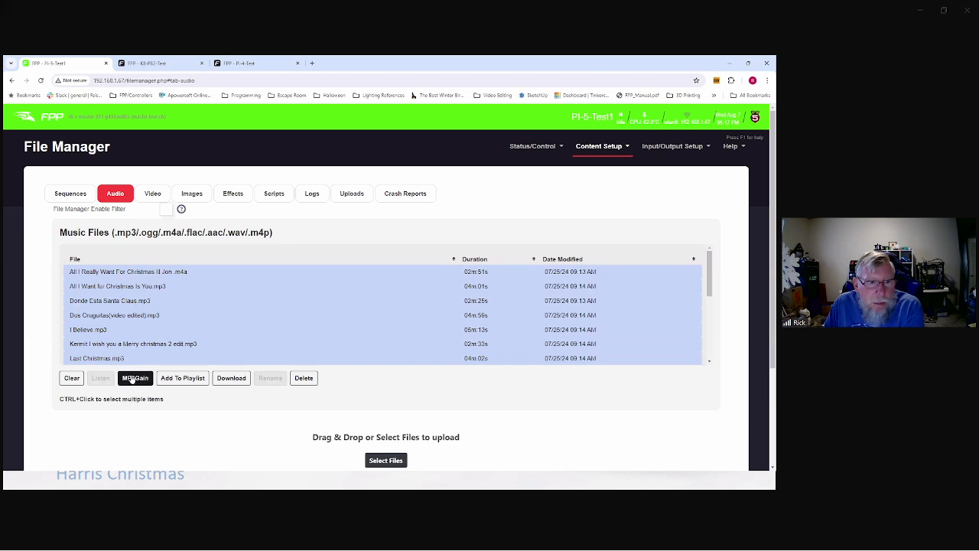
click(602, 147)
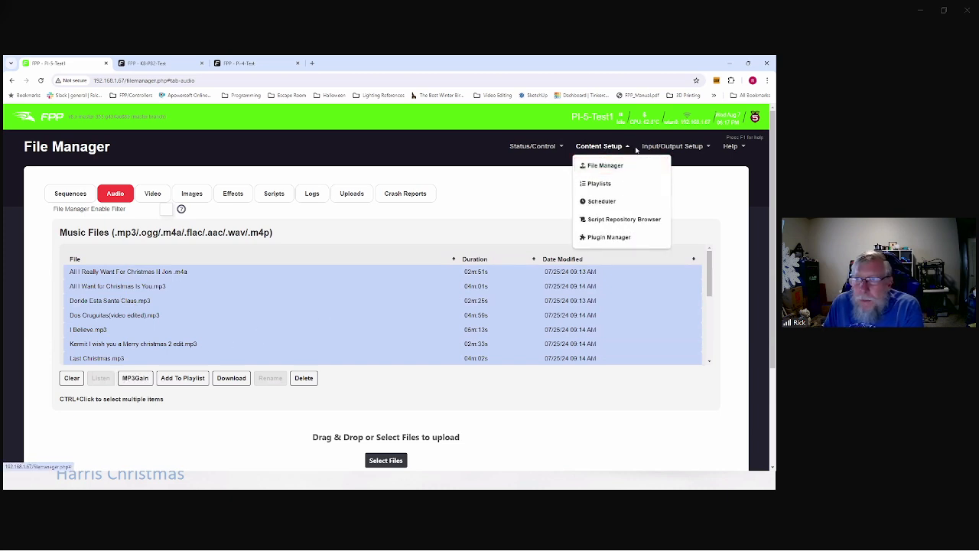
Step: View the Pixel Strings channel outputs on the current controller
click(660, 147)
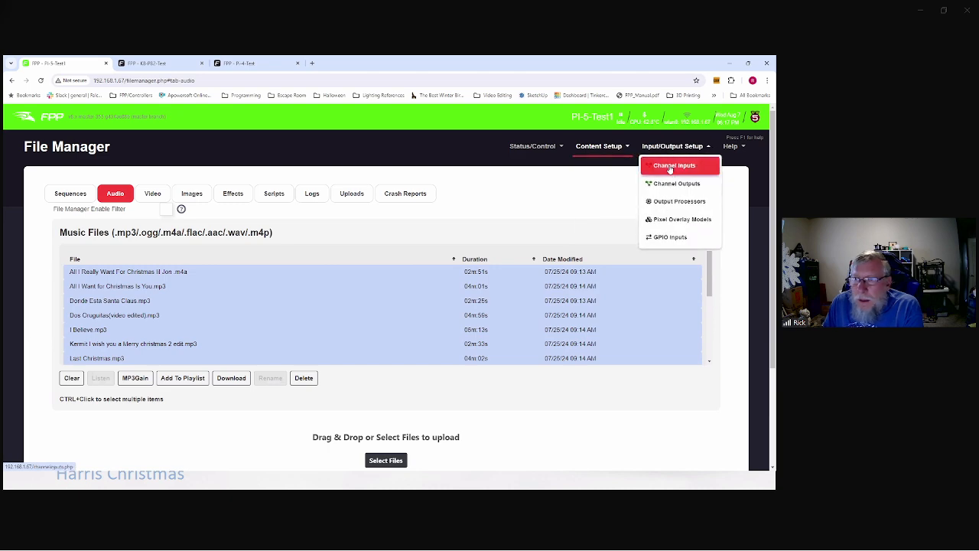
click(670, 184)
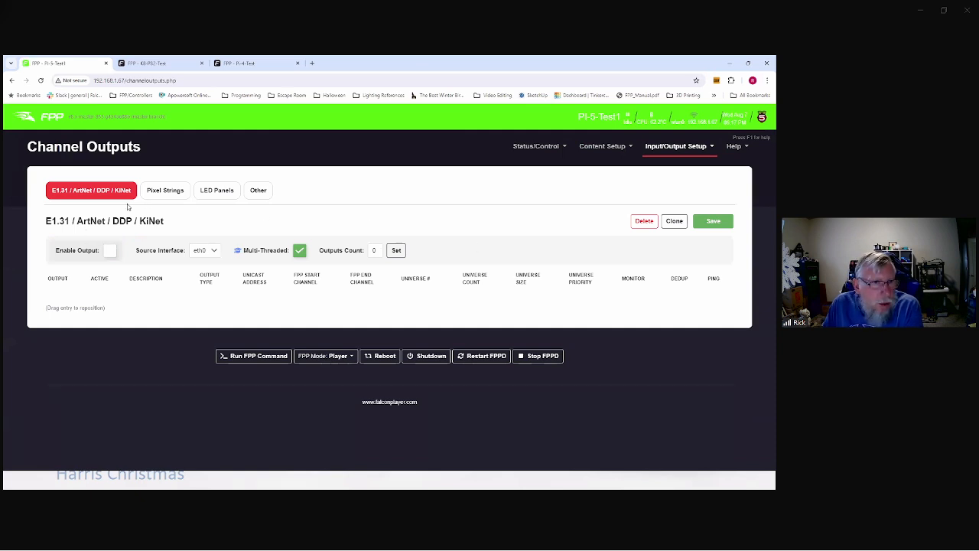
click(165, 195)
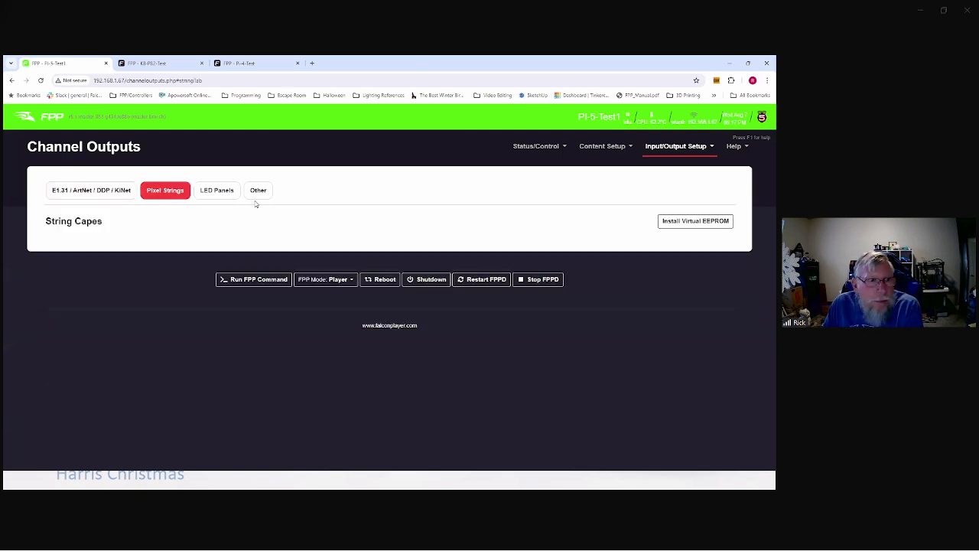
Step: On K8-PB2-Test, show the K8-PB pixel string outputs: 100-pixel RGB ports at 50% brightness
click(159, 64)
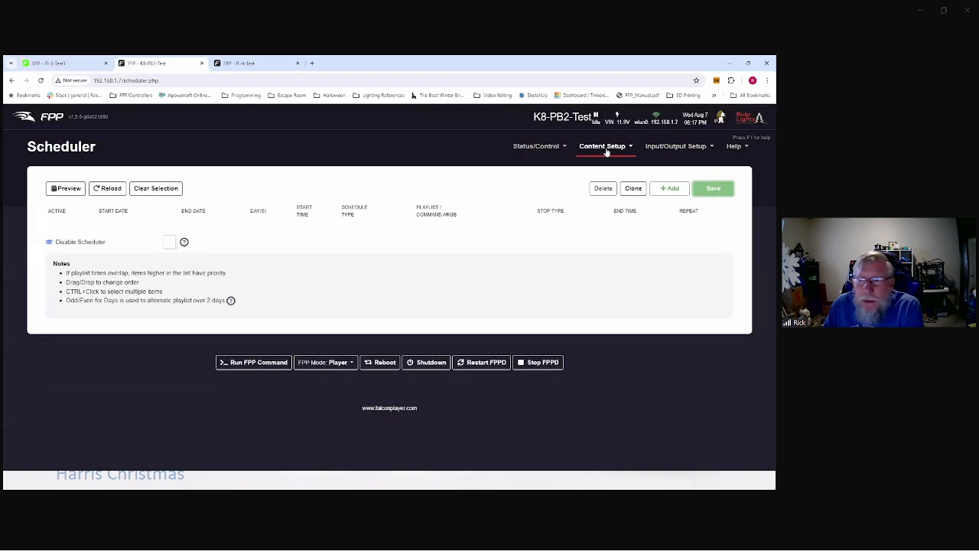
mouse_move(660, 148)
click(677, 187)
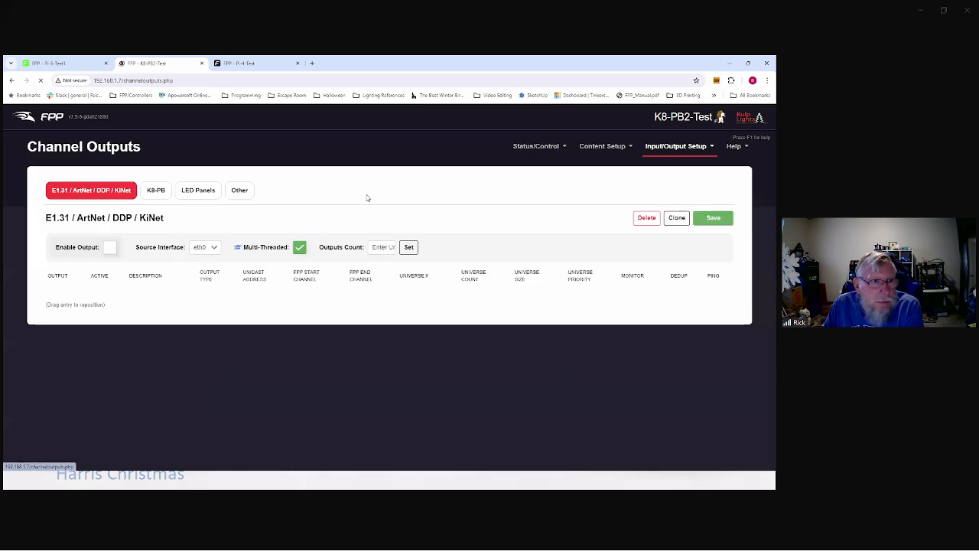
click(155, 190)
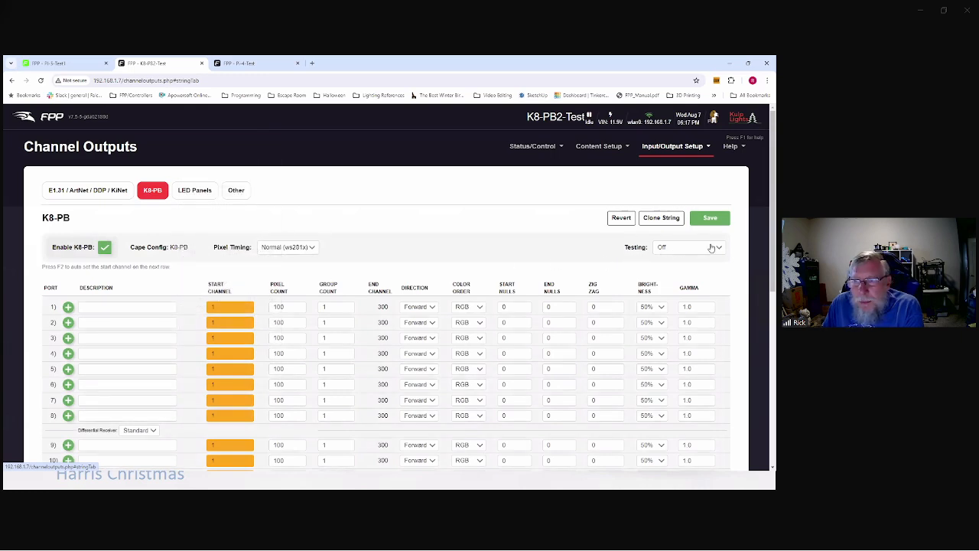
Step: Check the pixel test patterns, keep Testing on Off, and reload Channel Outputs
click(676, 249)
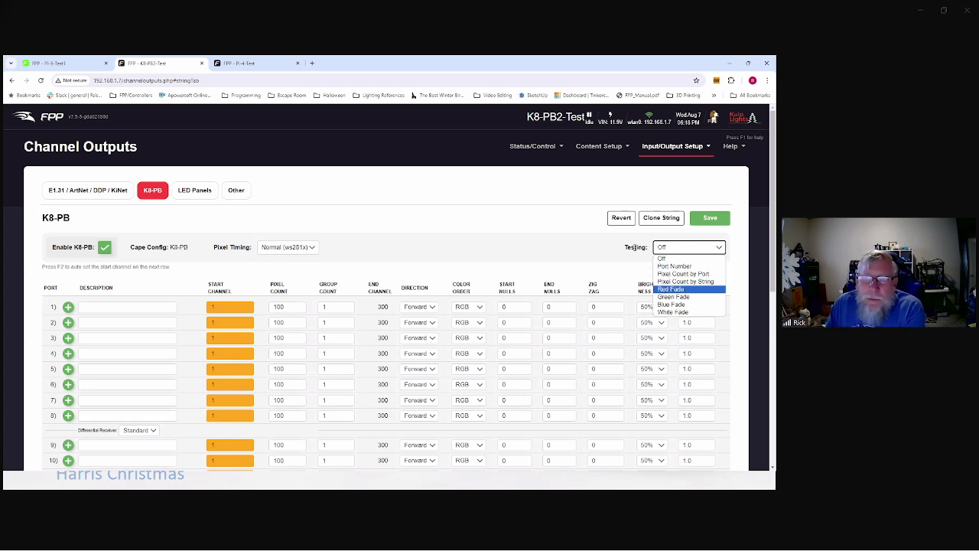
click(678, 147)
click(676, 184)
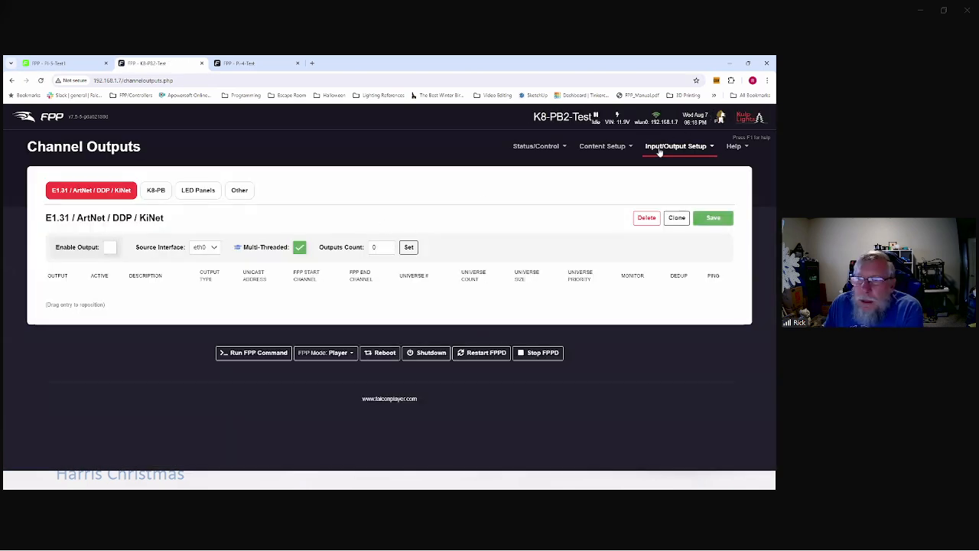
Step: Add a second, still untyped output row below DMX-Open in the Other outputs table
click(239, 189)
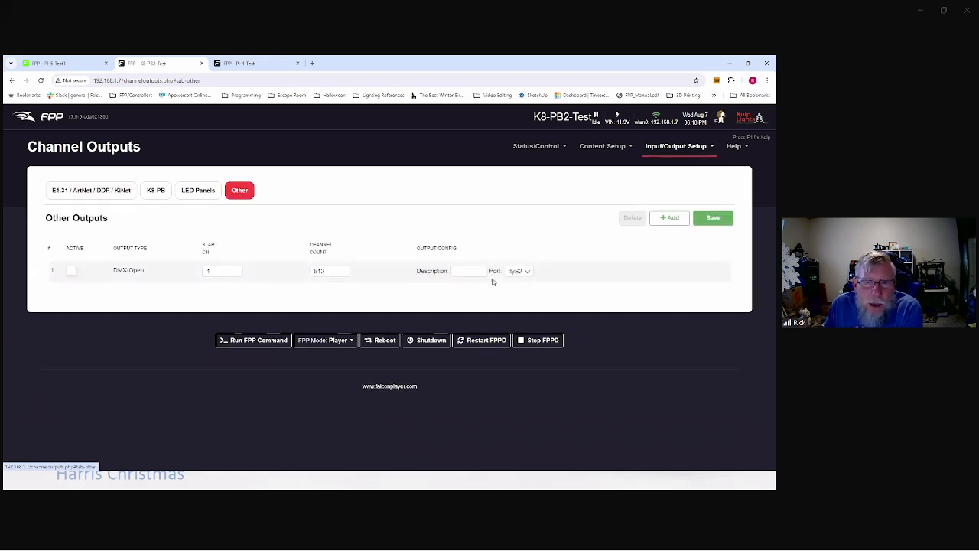
click(649, 220)
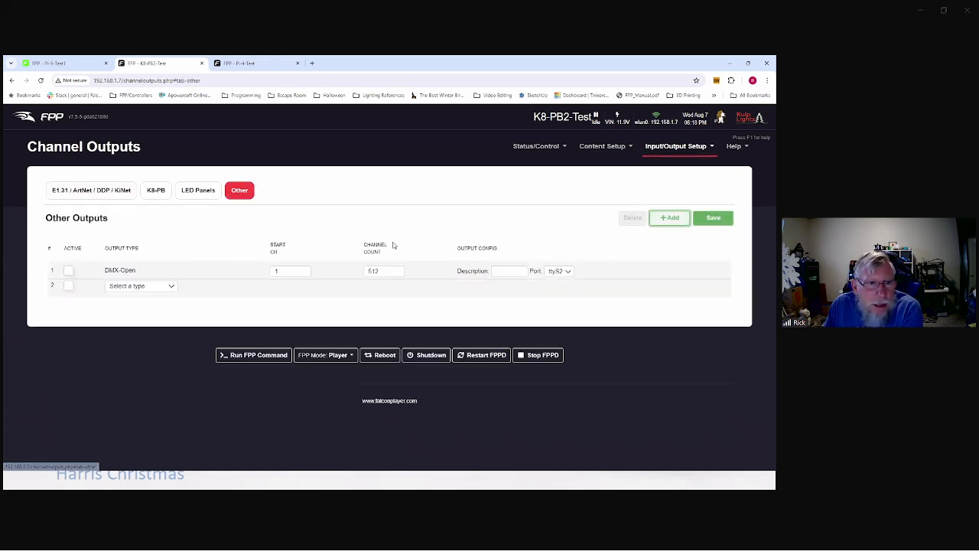
click(170, 287)
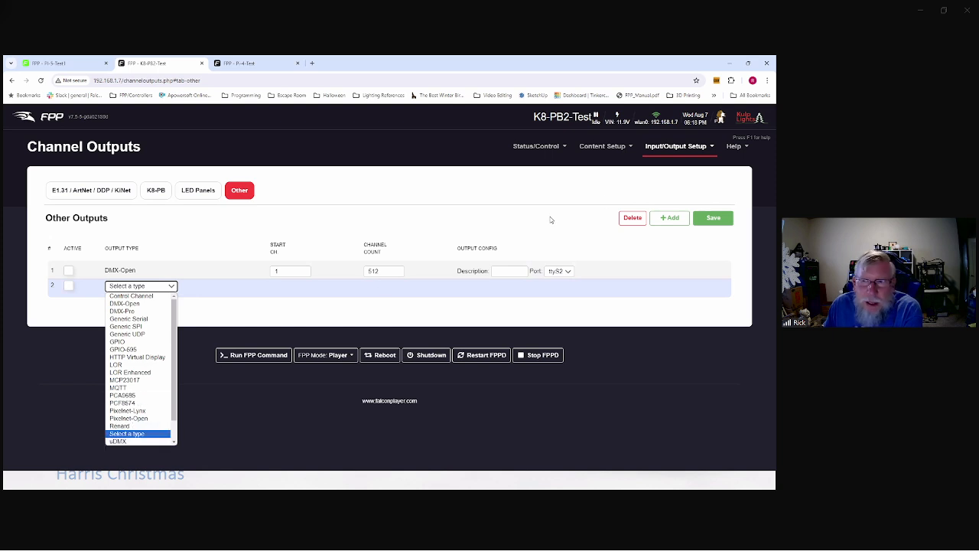
click(695, 144)
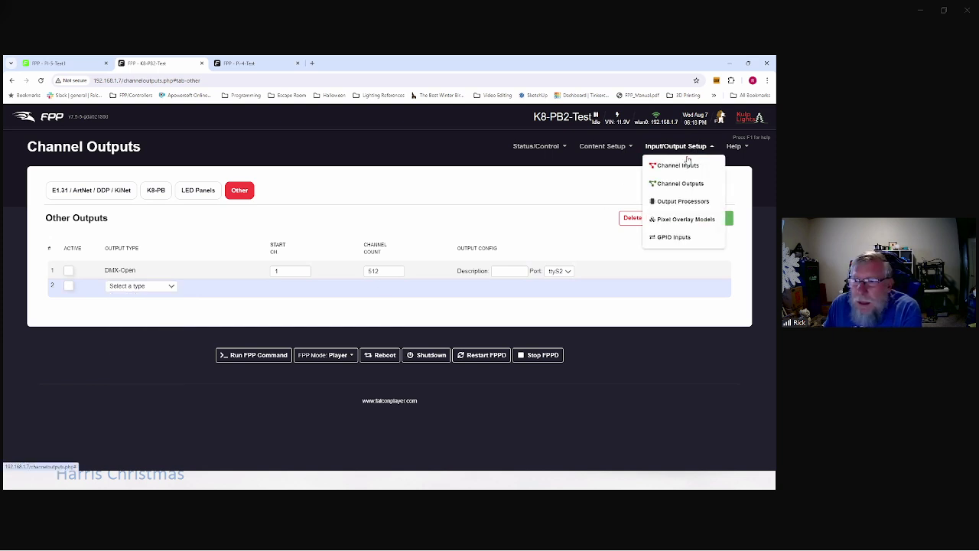
click(671, 221)
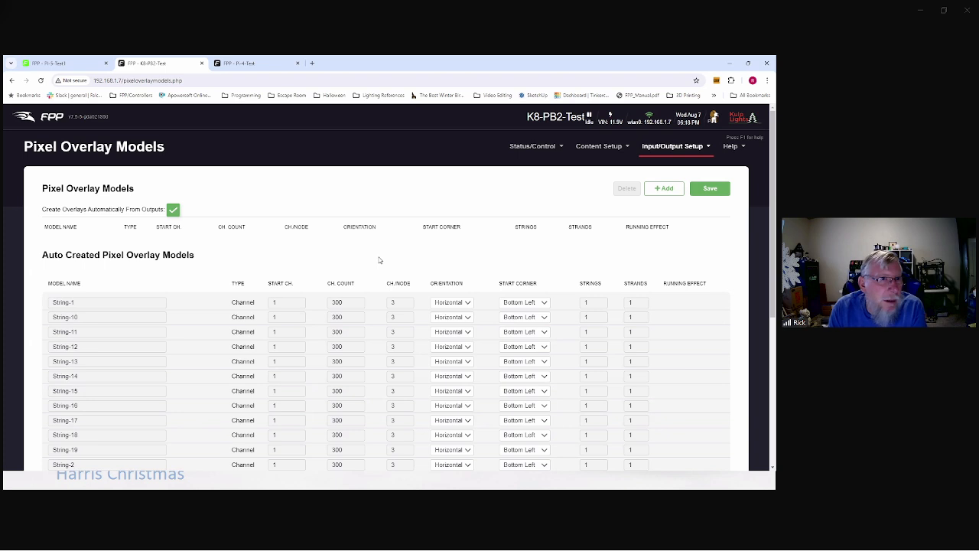
click(255, 64)
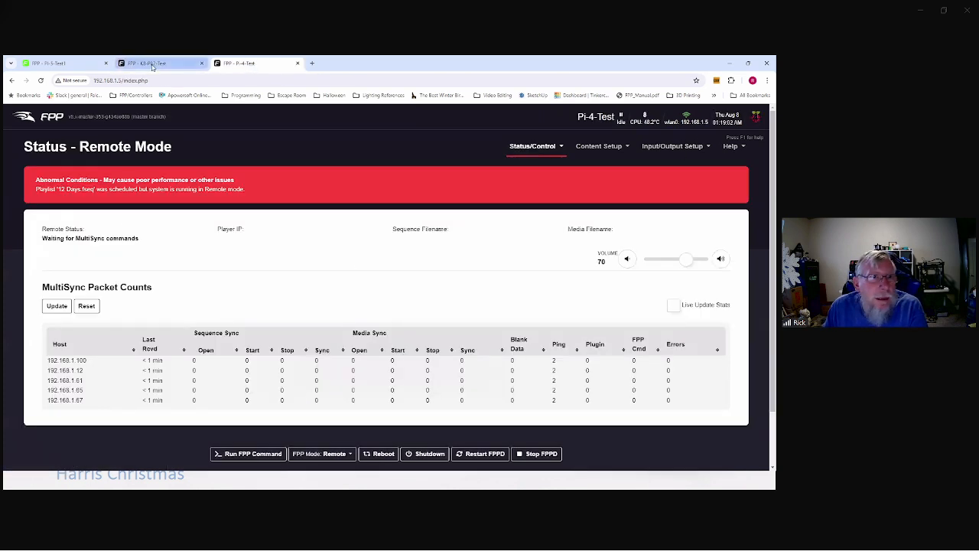
click(666, 146)
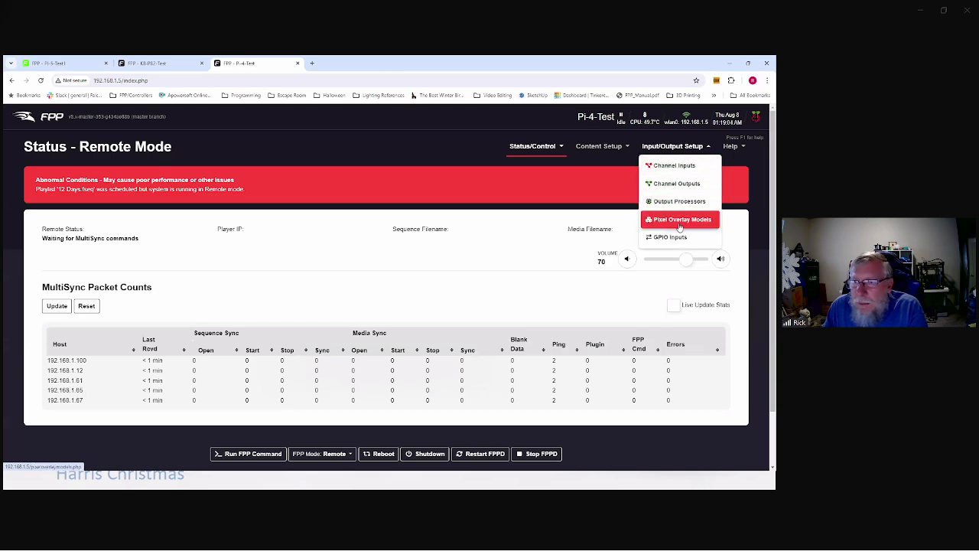
click(679, 222)
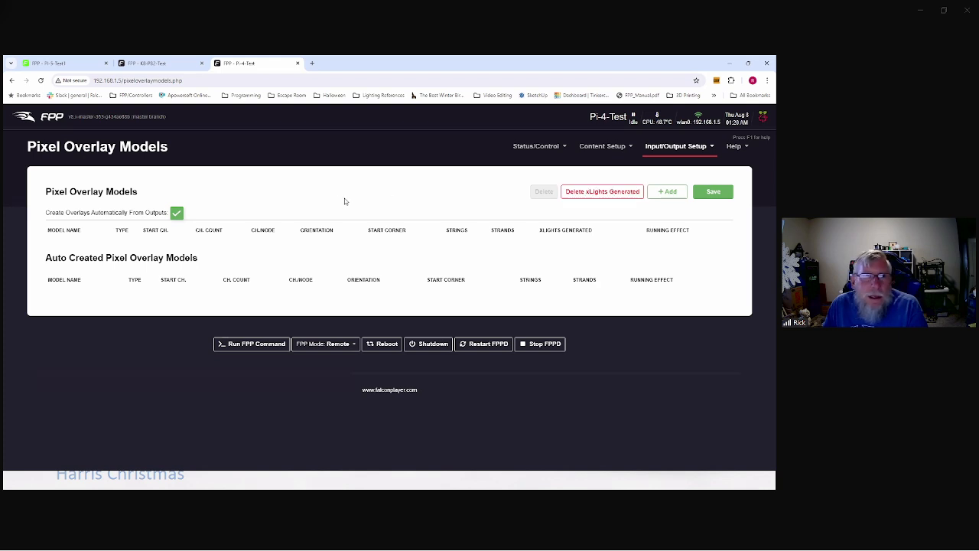
Step: Browse the first GPIO pin's rising-edge Command options, leaving the command unset
click(682, 148)
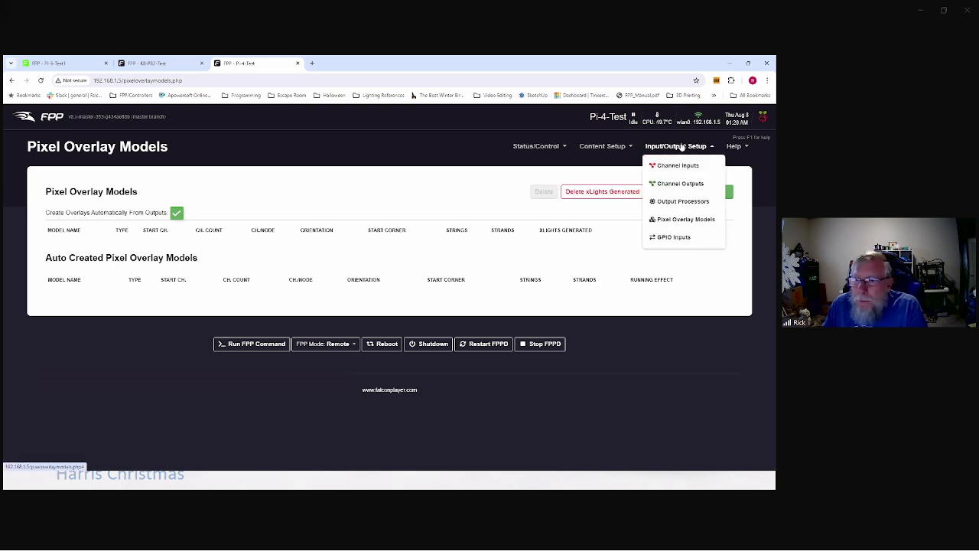
click(662, 239)
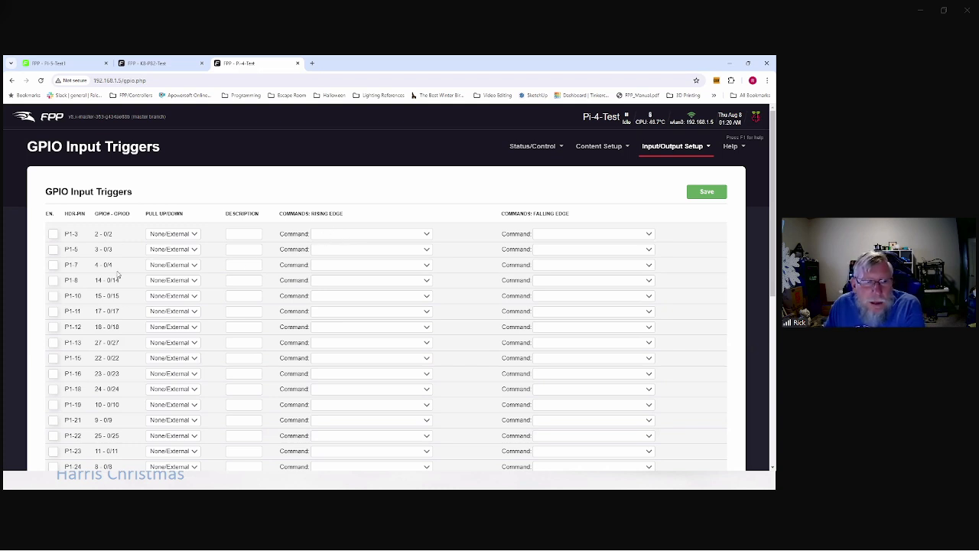
scroll(123, 298, down, 3)
scroll(120, 298, up, 3)
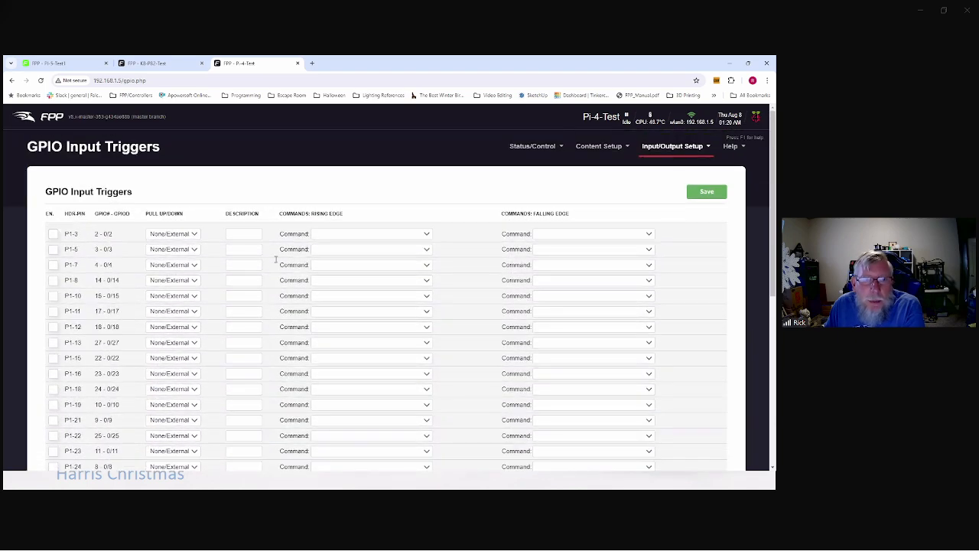
click(427, 234)
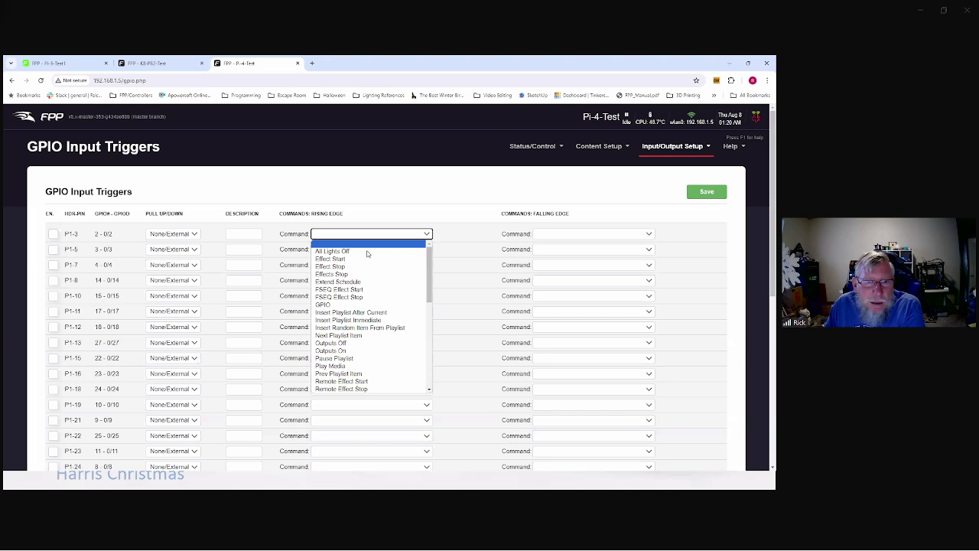
scroll(329, 299, down, 3)
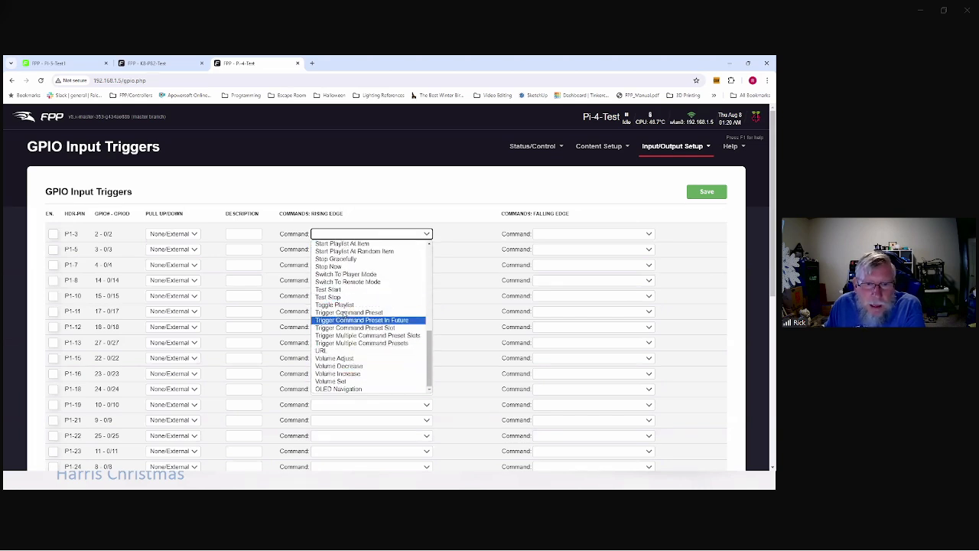
scroll(344, 310, up, 5)
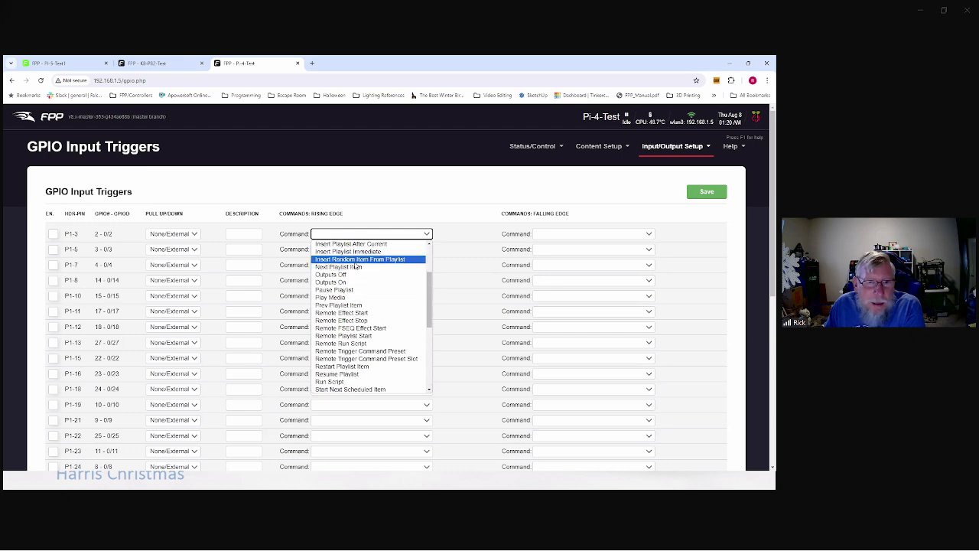
click(606, 184)
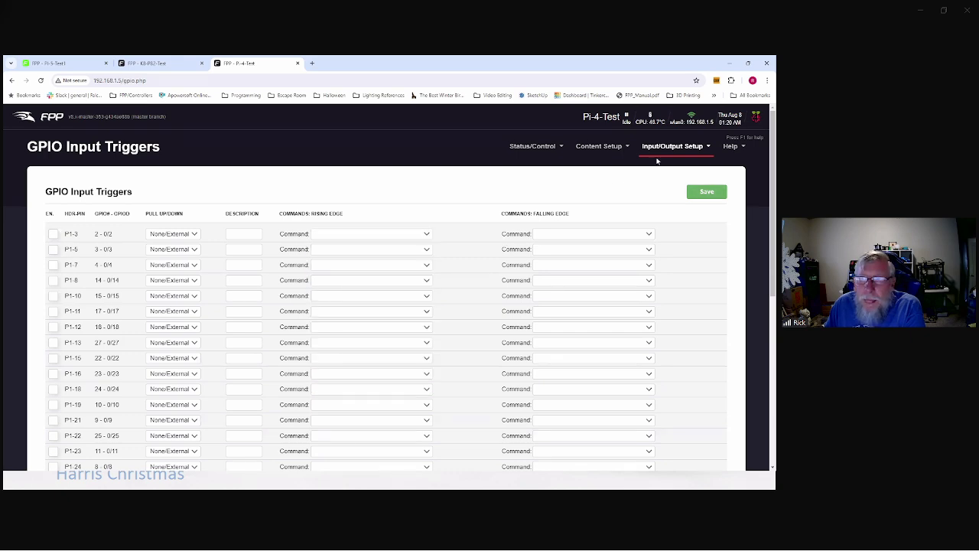
Step: Open the About FPP page from the Help menu
click(675, 147)
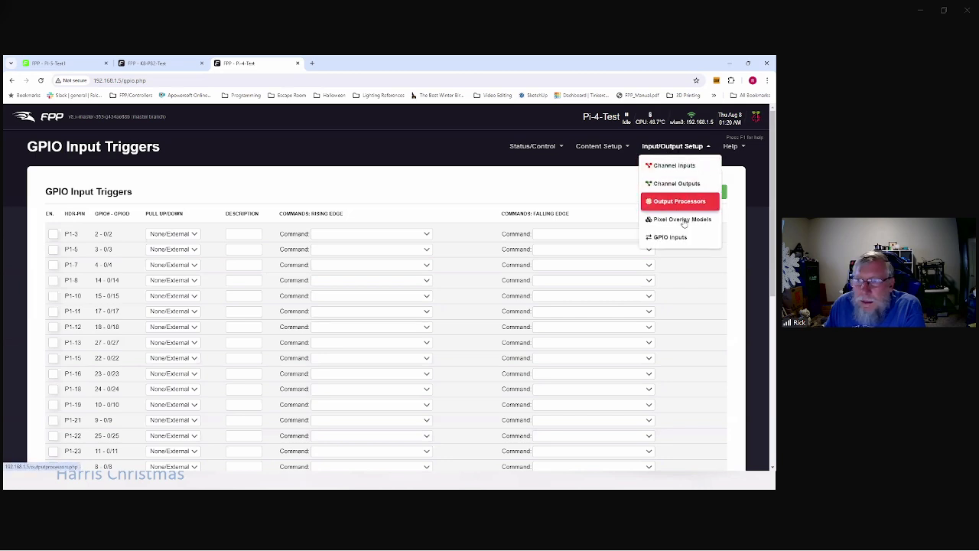
click(733, 147)
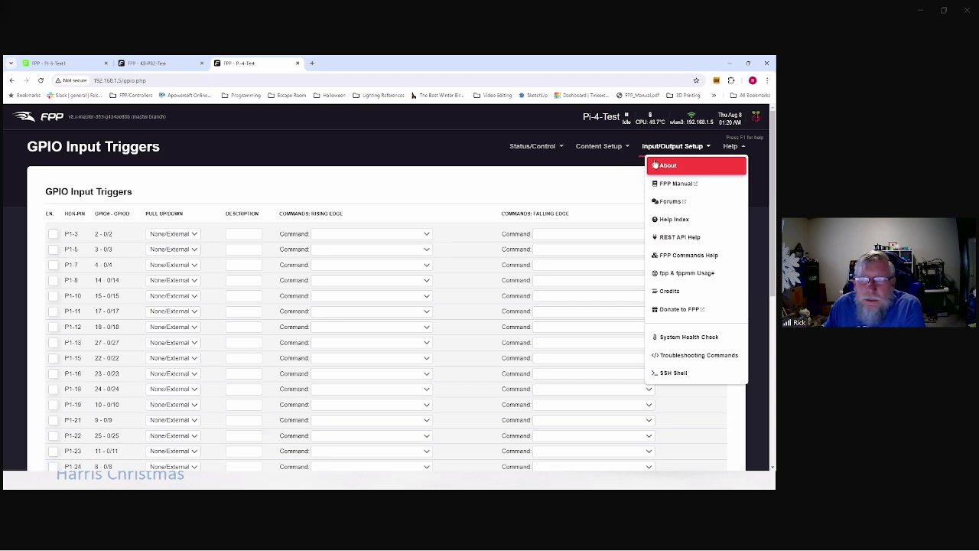
click(299, 181)
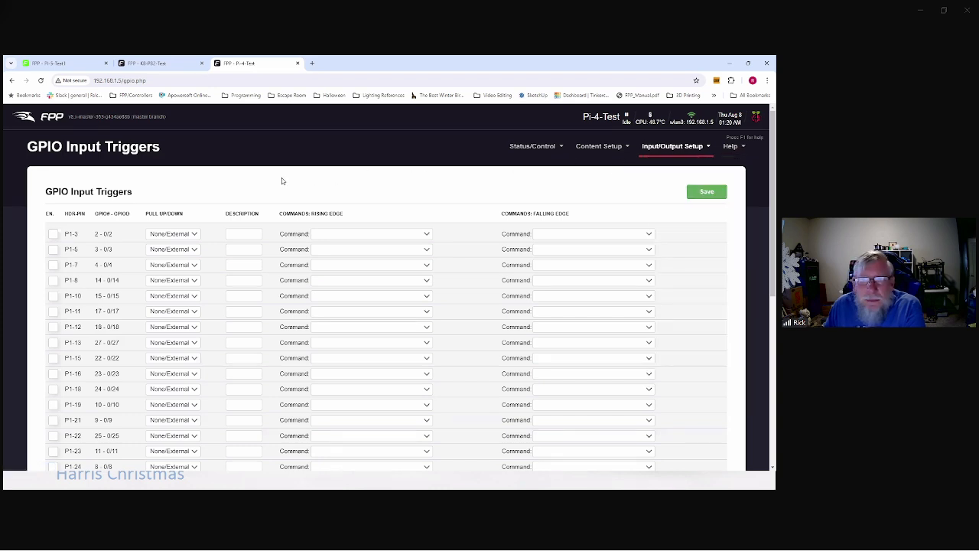
click(731, 146)
click(662, 164)
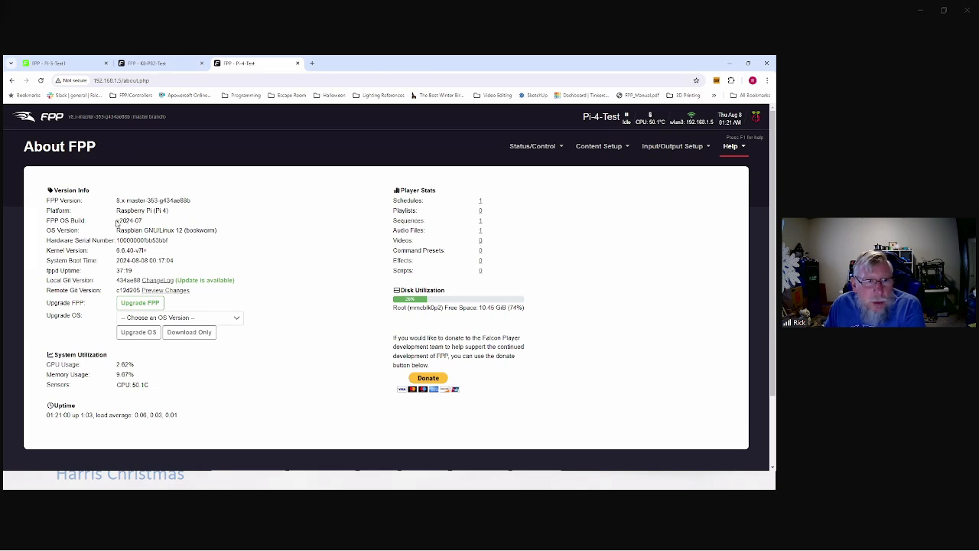
Step: Highlight the installed FPP version and list the OS images Pi-8.0 to Pi-5.5 for upgrade
drag(116, 221, 197, 203)
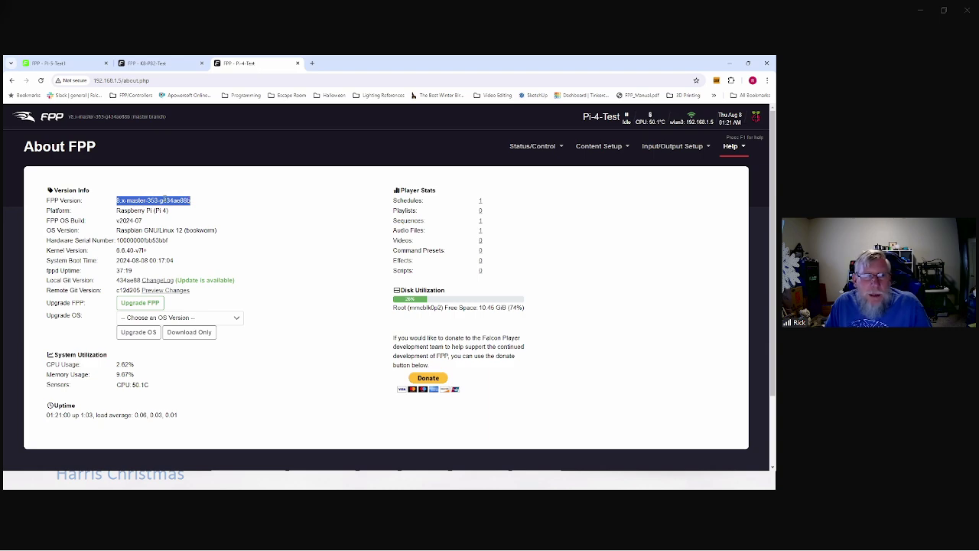
click(238, 319)
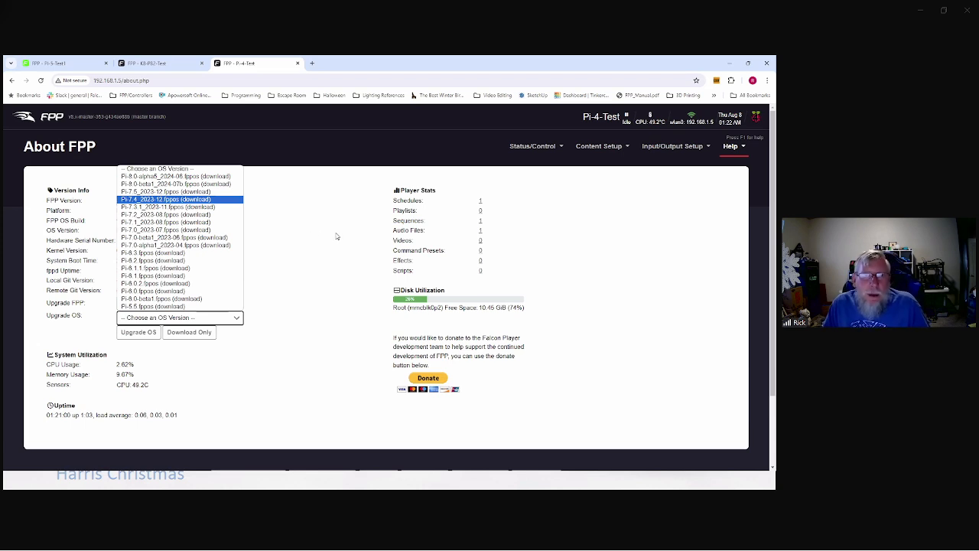
Step: Close the Upgrade OS version list twice without choosing a version, then bring up the Help topics
click(330, 224)
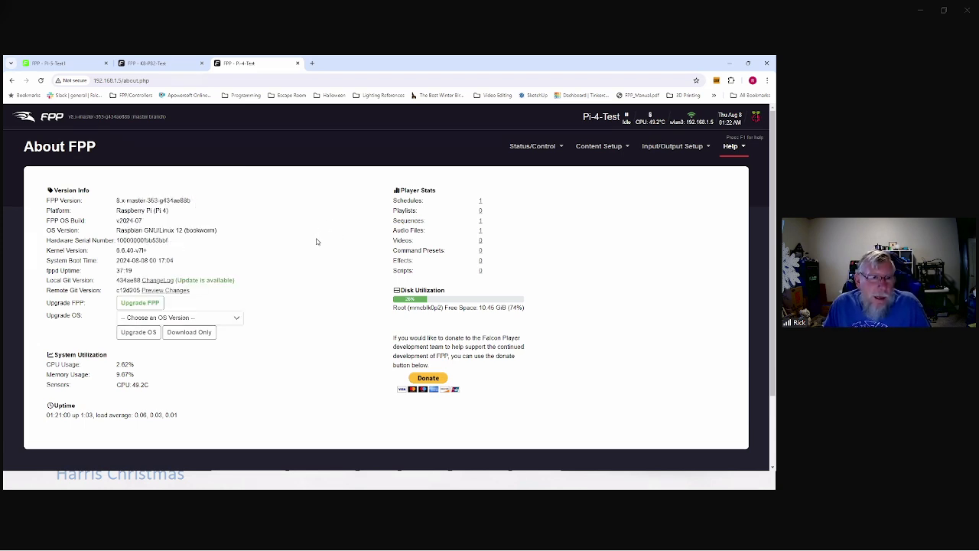
click(193, 320)
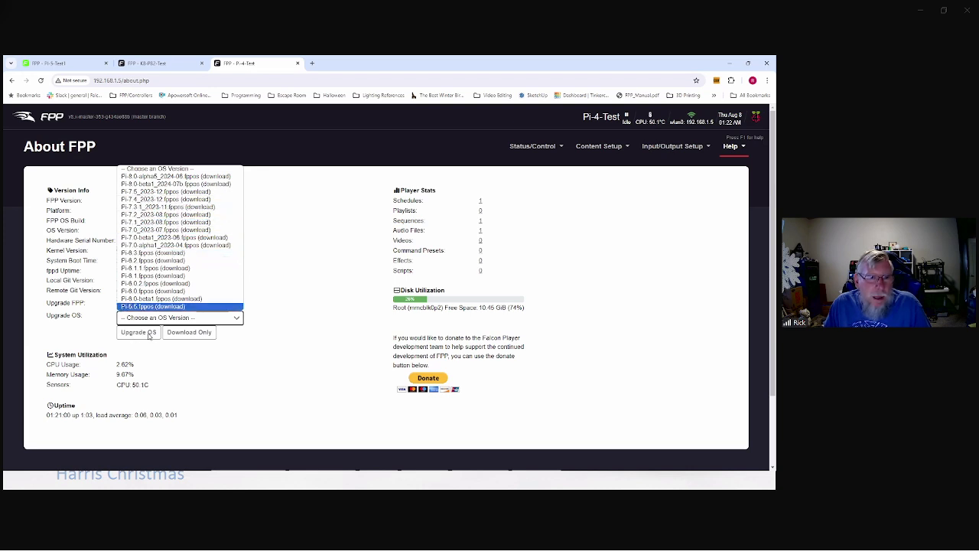
click(304, 339)
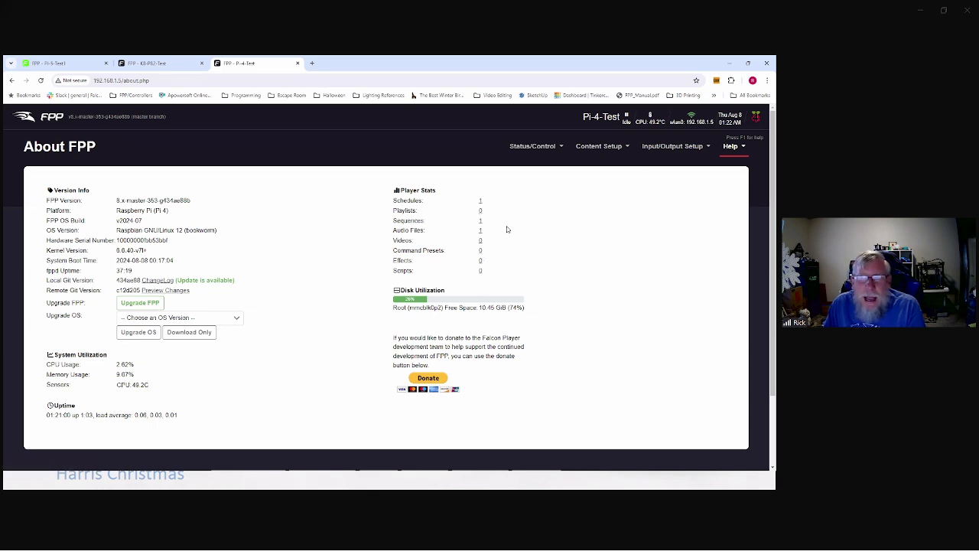
click(732, 146)
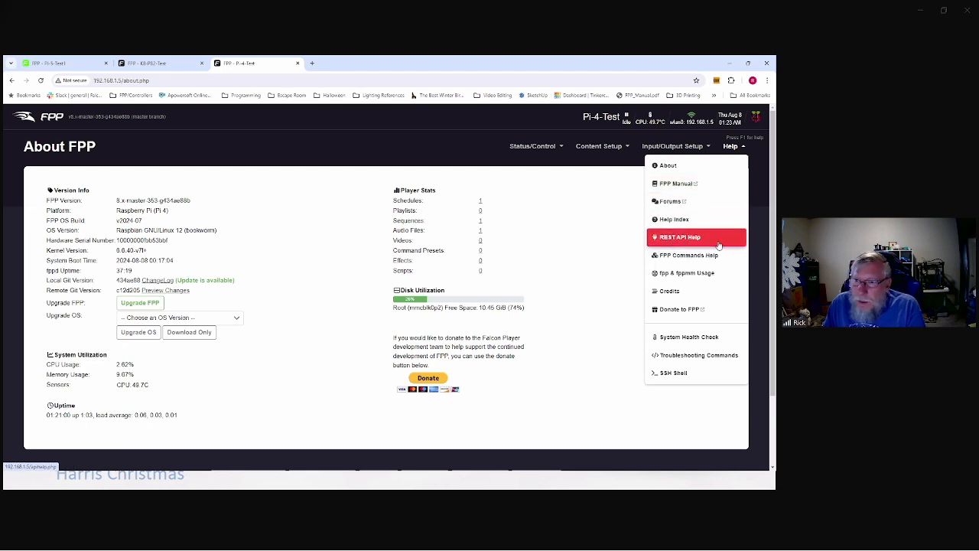
Step: In REST API Help, run a test GET on /api/playlists, which returns an empty list
click(686, 239)
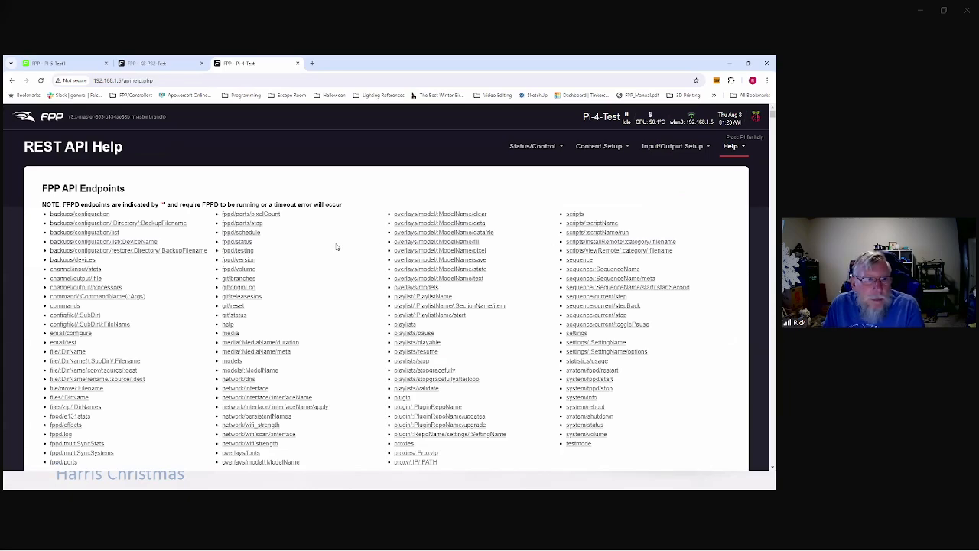
scroll(338, 246, down, 2)
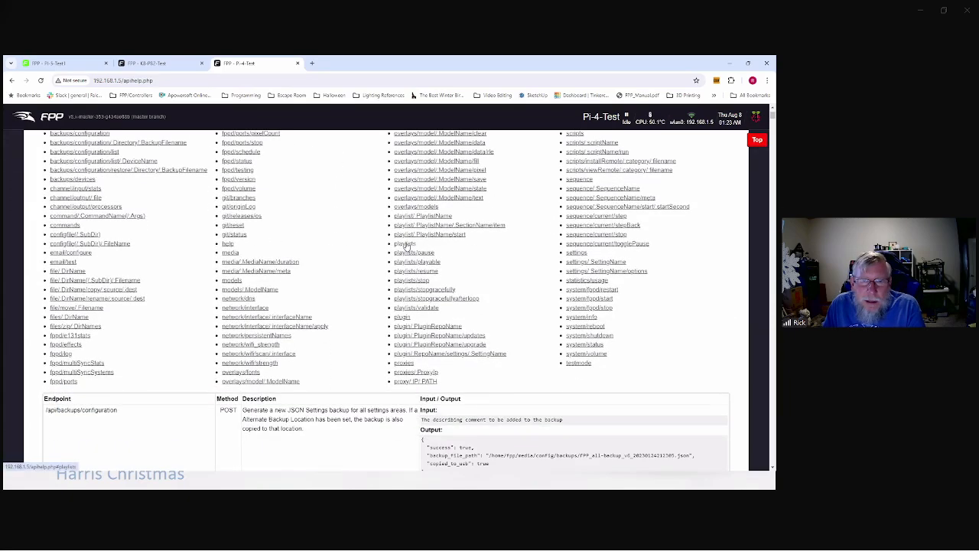
click(404, 244)
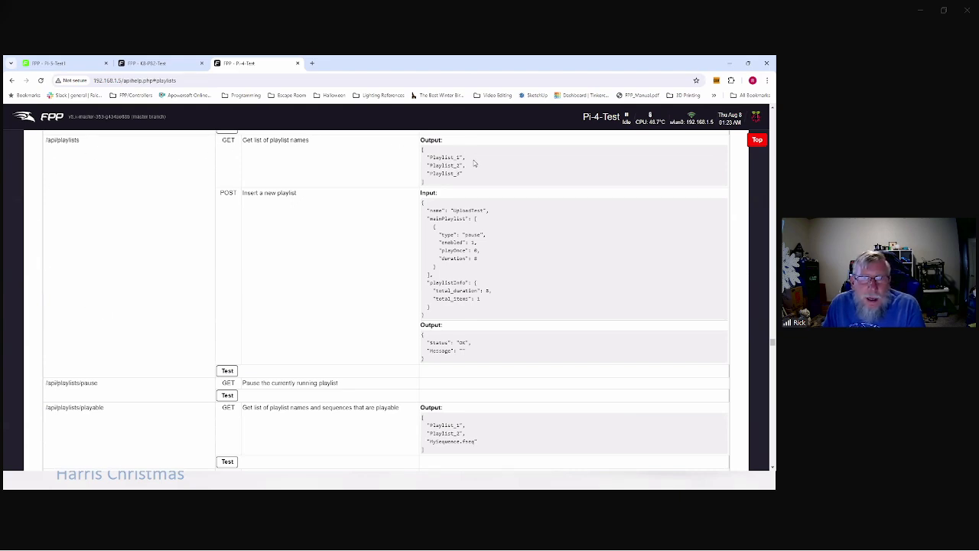
click(227, 371)
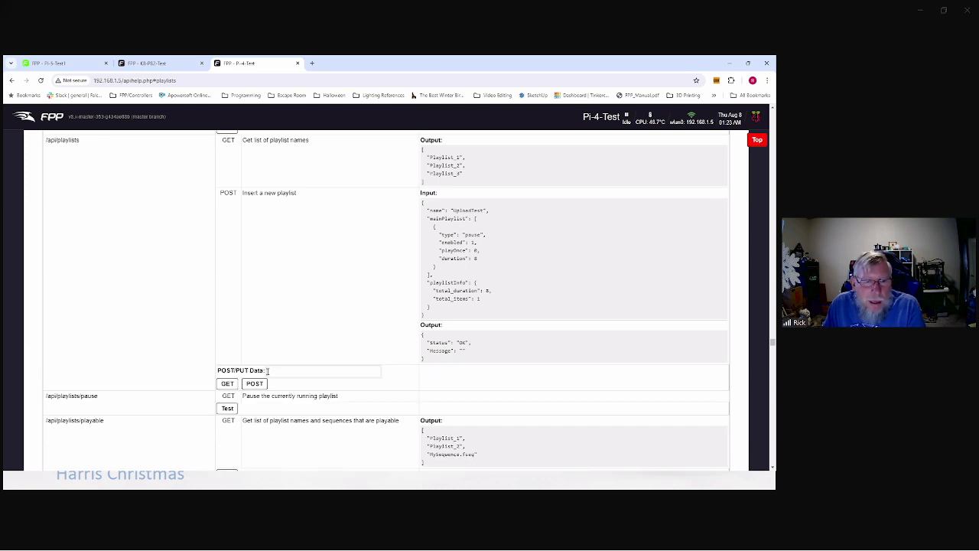
click(227, 383)
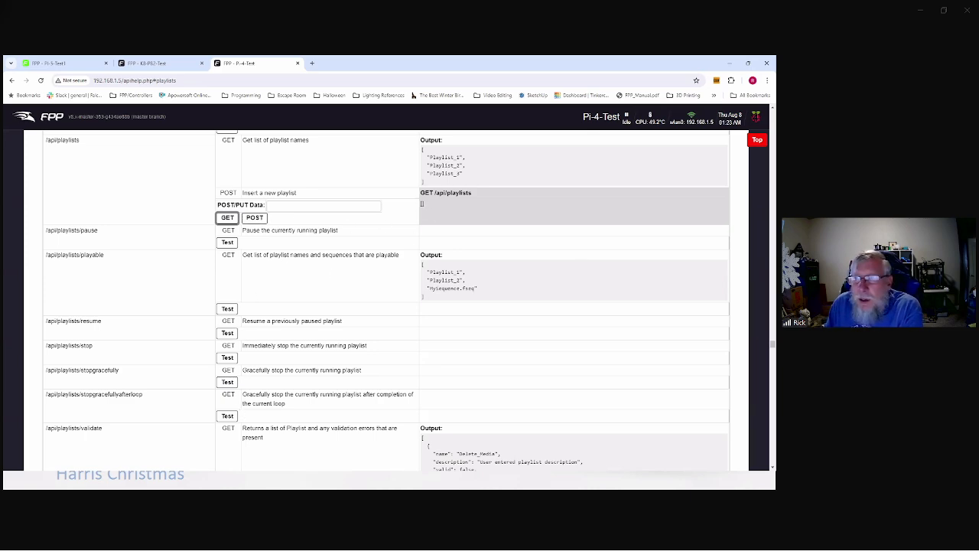
click(756, 140)
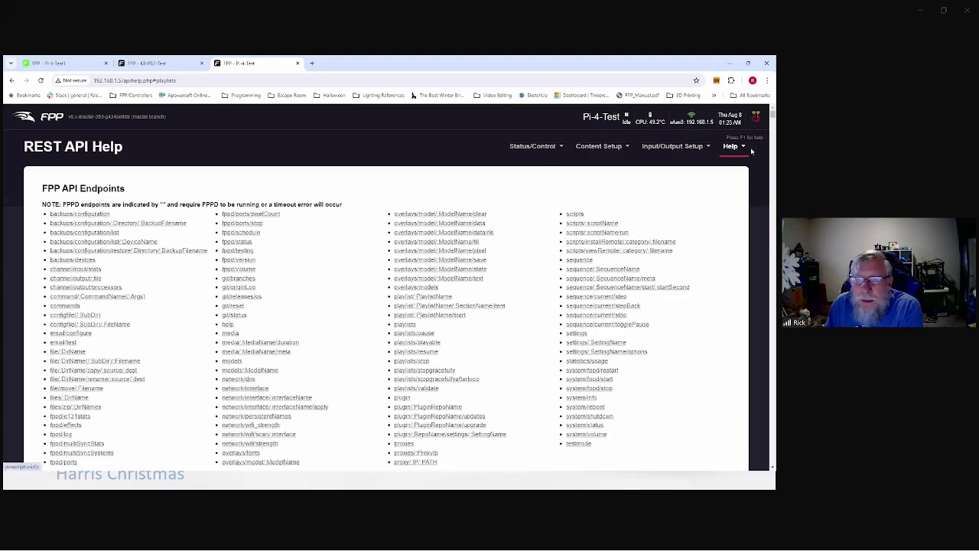
Step: View the System Health Check results, then the Troubleshooting Commands page with ifconfig -a output
click(730, 146)
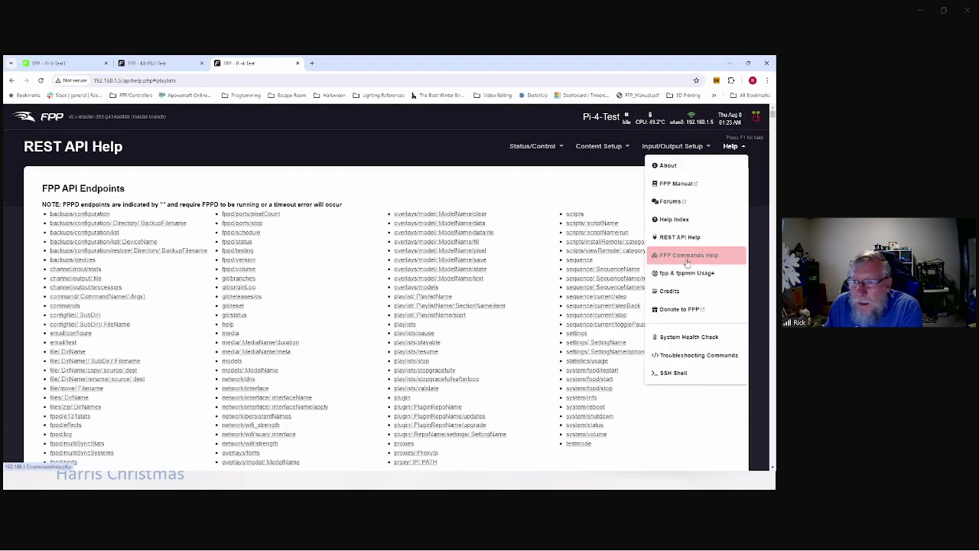
click(710, 260)
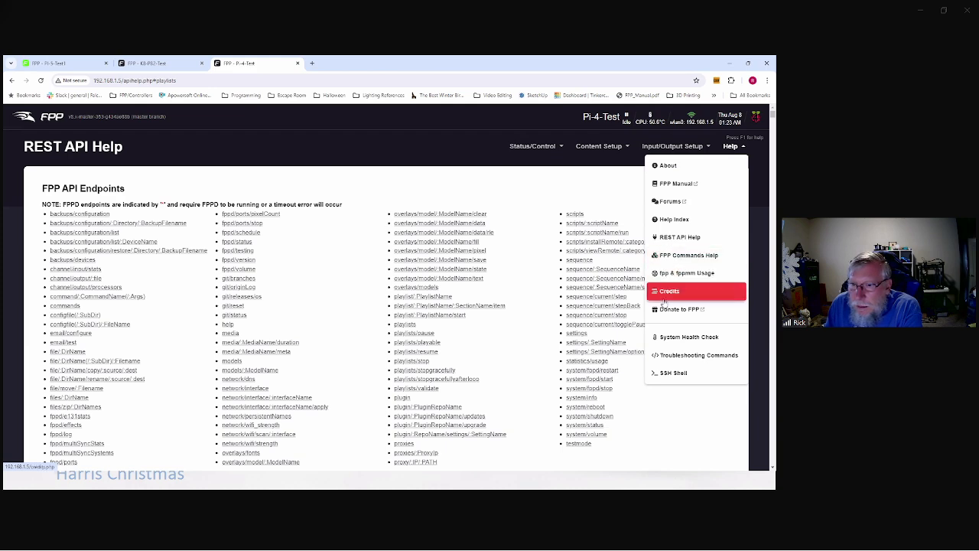
click(677, 336)
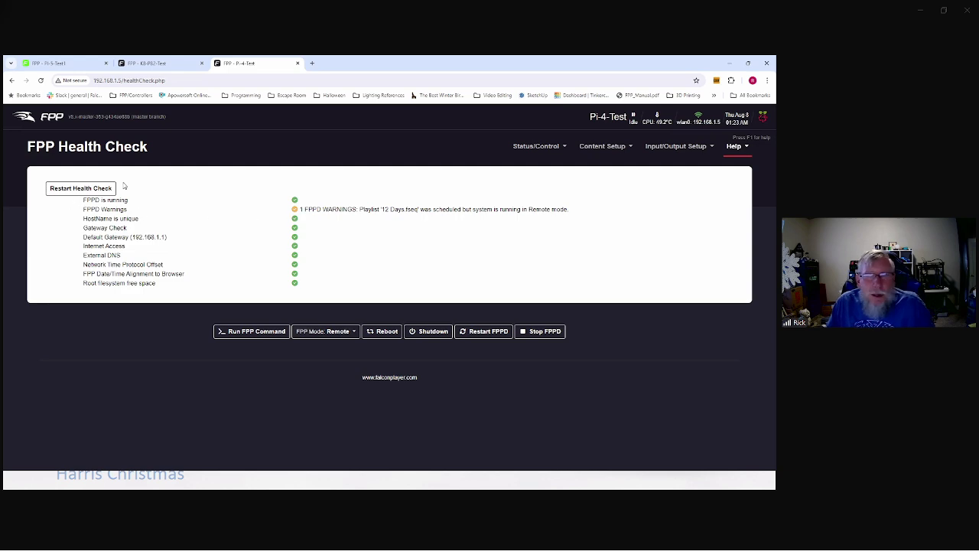
click(737, 146)
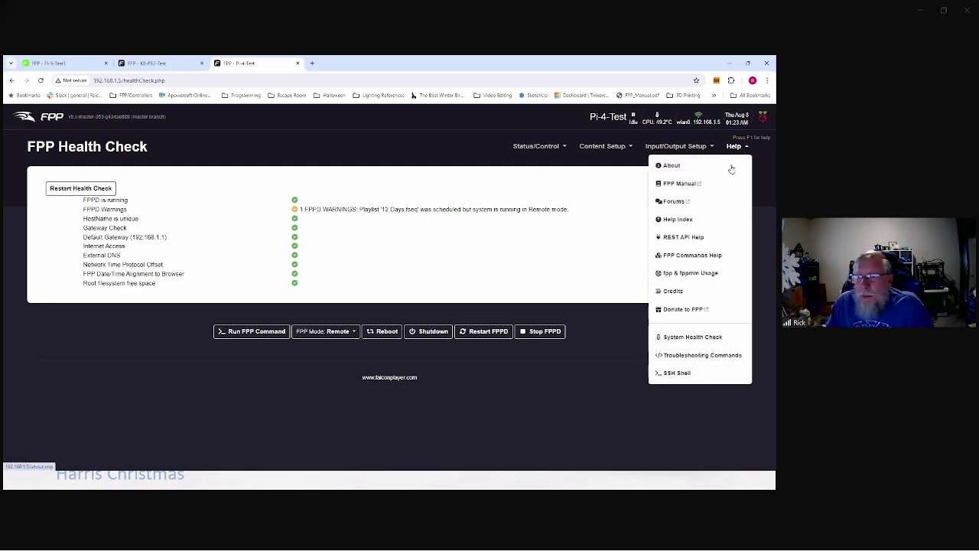
click(700, 355)
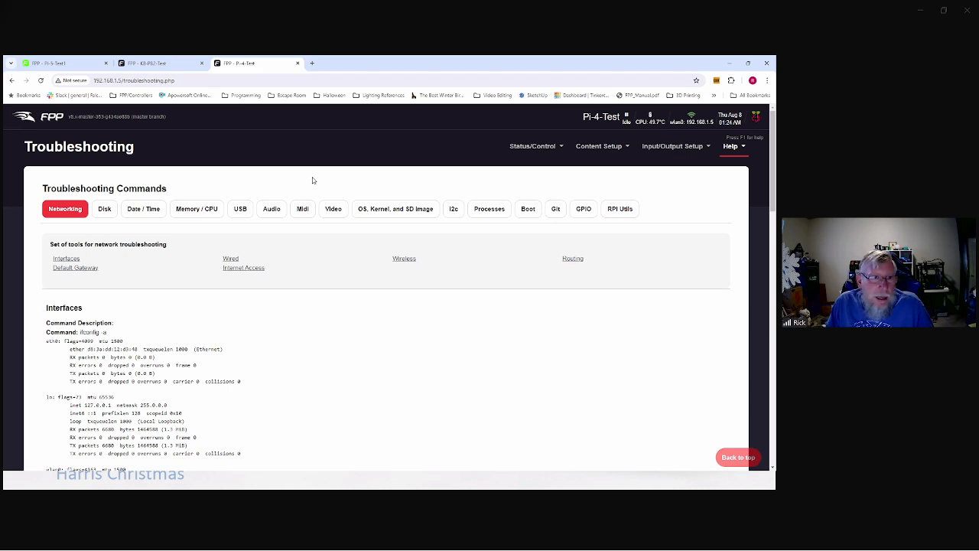
click(199, 211)
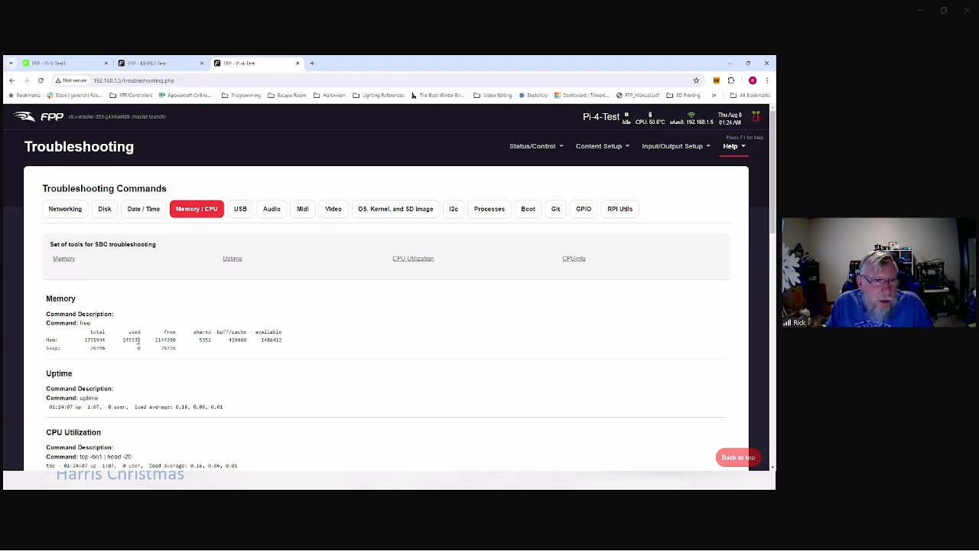
scroll(114, 332, down, 2)
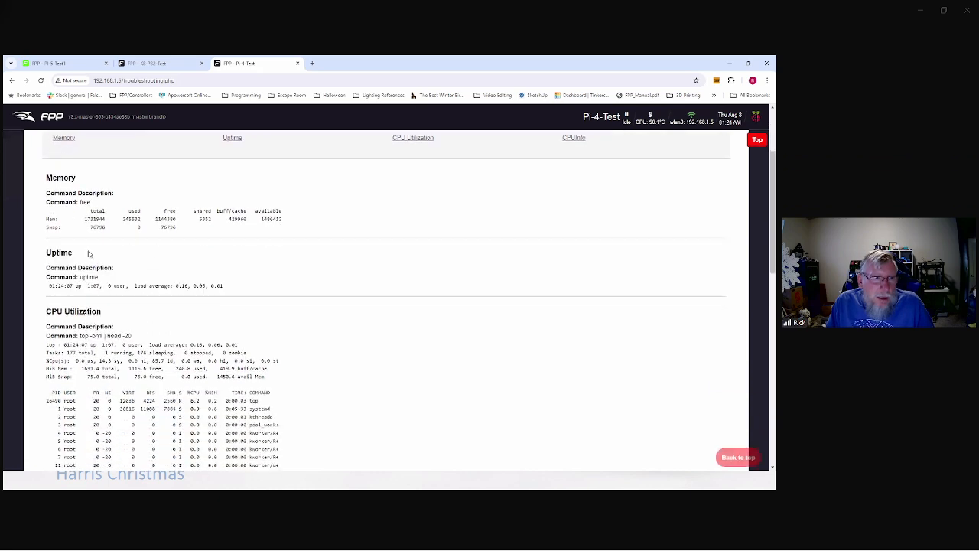
scroll(90, 273, down, 1)
scroll(183, 284, up, 4)
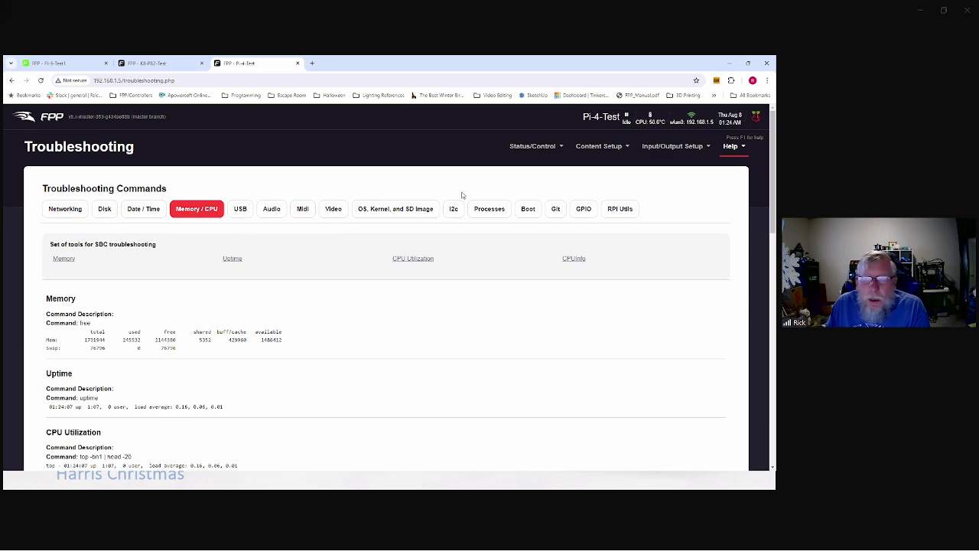
scroll(704, 168, down, 2)
scroll(730, 153, up, 2)
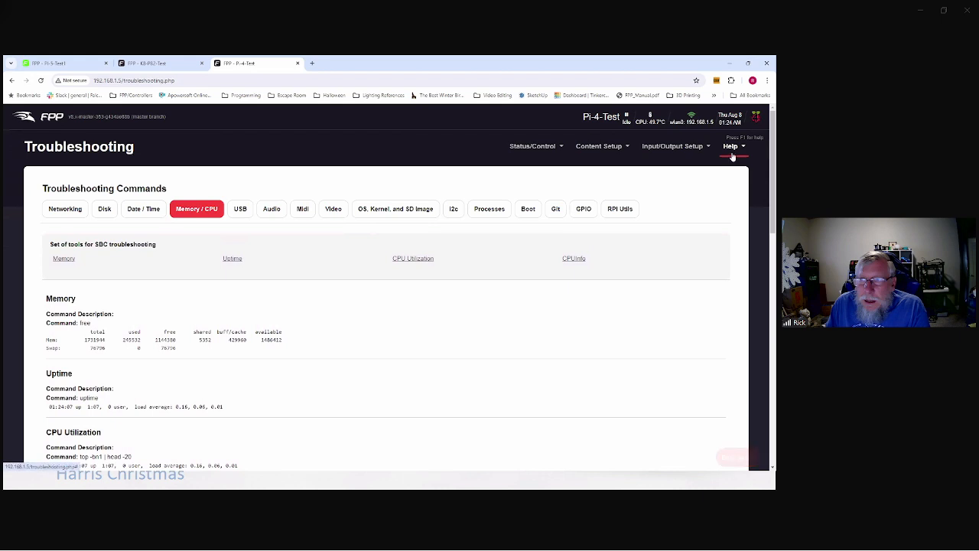
click(732, 147)
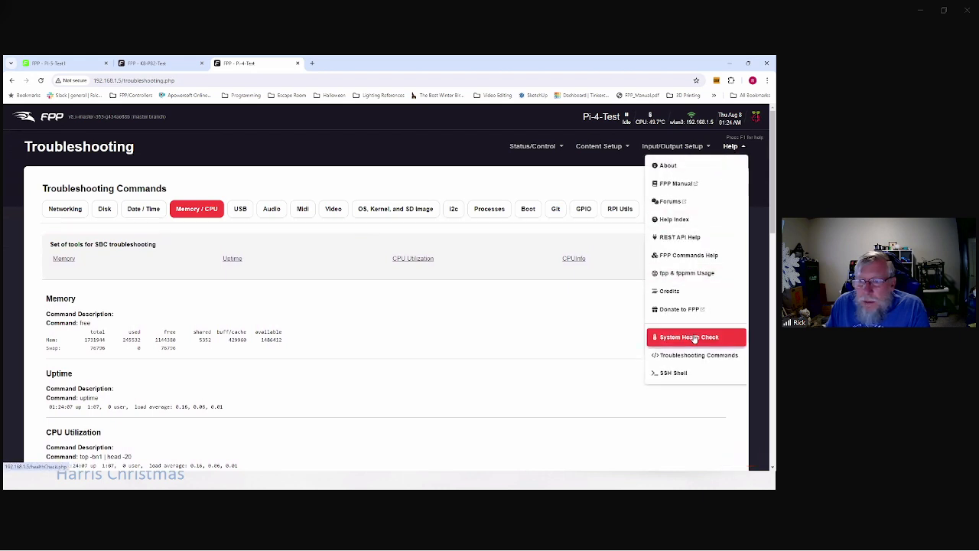
click(440, 360)
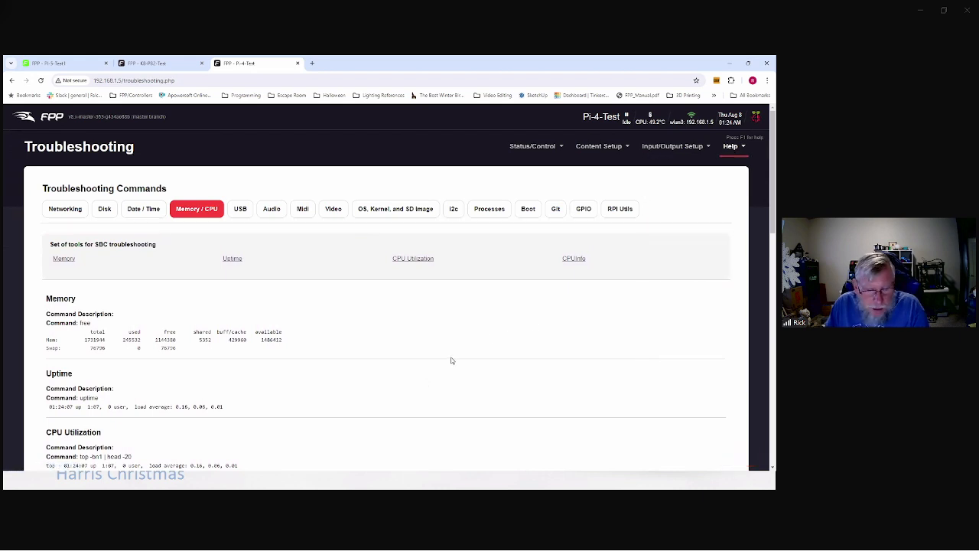
key(alt+Tab)
Step: Cycle through the open windows with Alt+Tab toward the xLights sequence
key(alt+Tab)
key(alt+Tab)
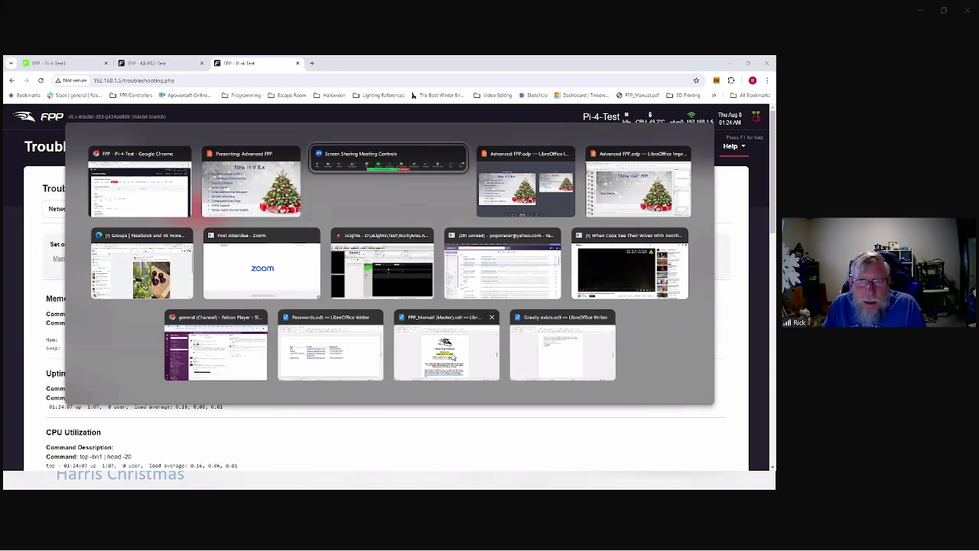
key(alt+Tab)
key(alt+Tab)
key(alt+Tab)
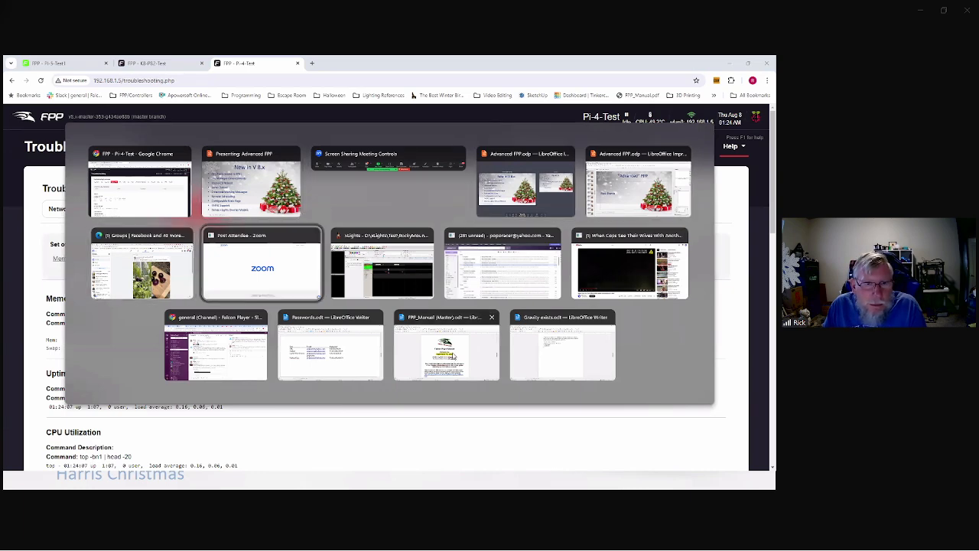
key(alt+Tab)
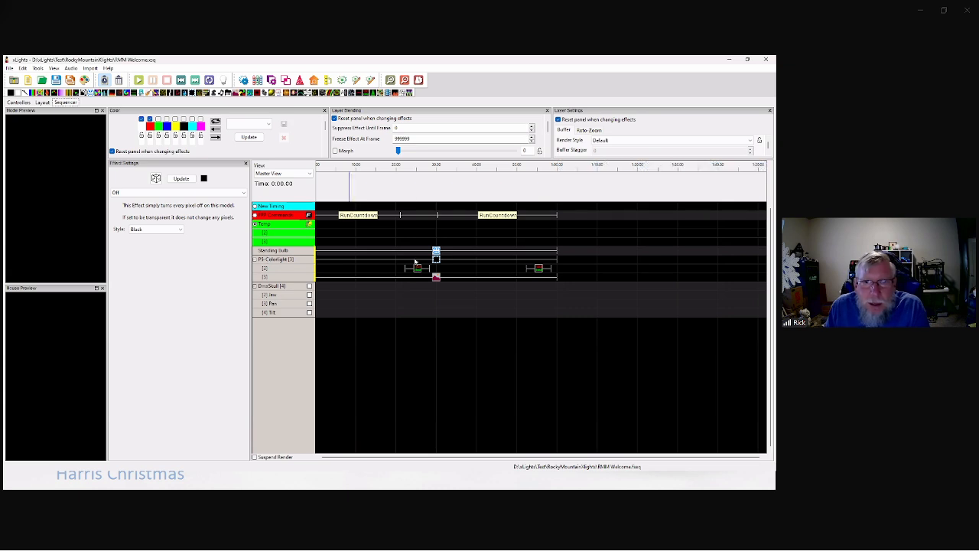
Step: Inspect the pink picture, Welcome text and RunCountdown effects in the xLights sequence
click(434, 278)
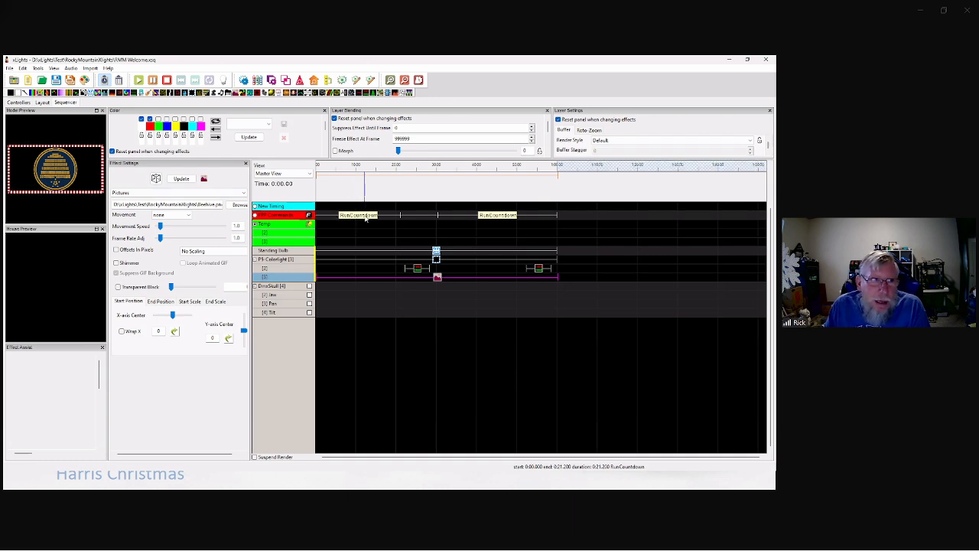
click(417, 267)
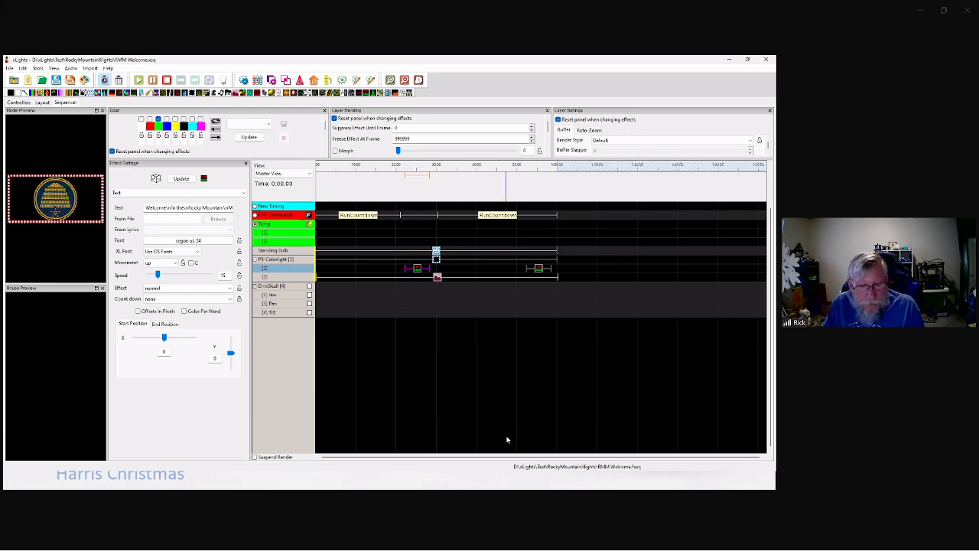
key(alt+Tab)
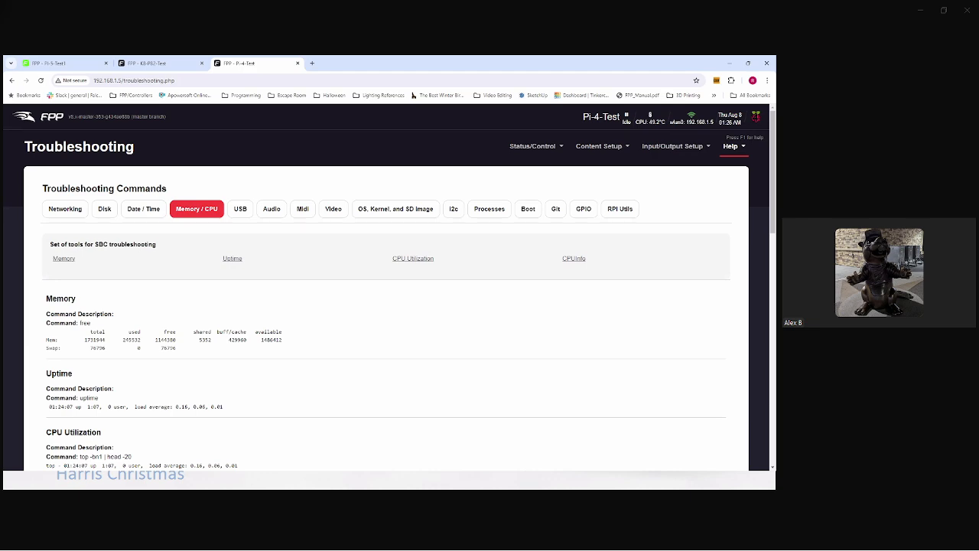
key(alt+Tab)
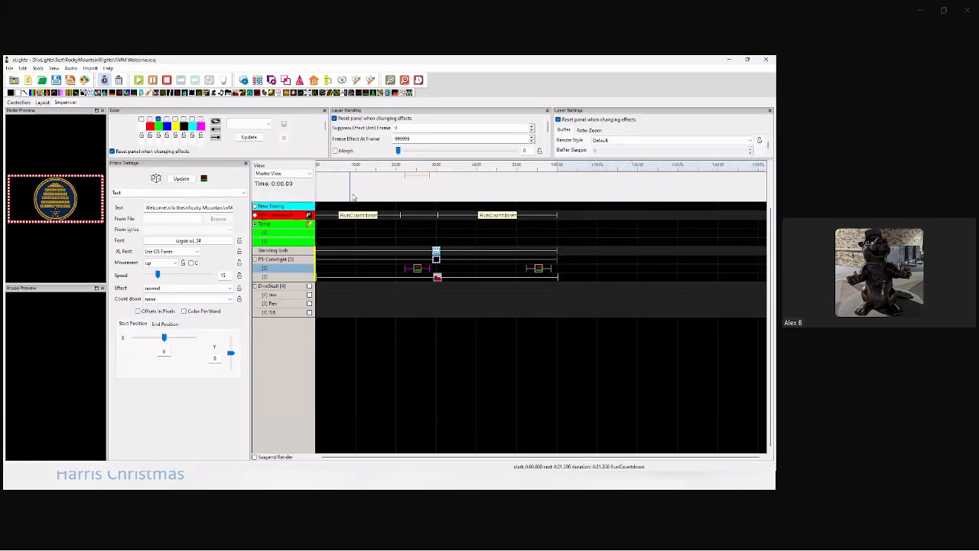
click(351, 215)
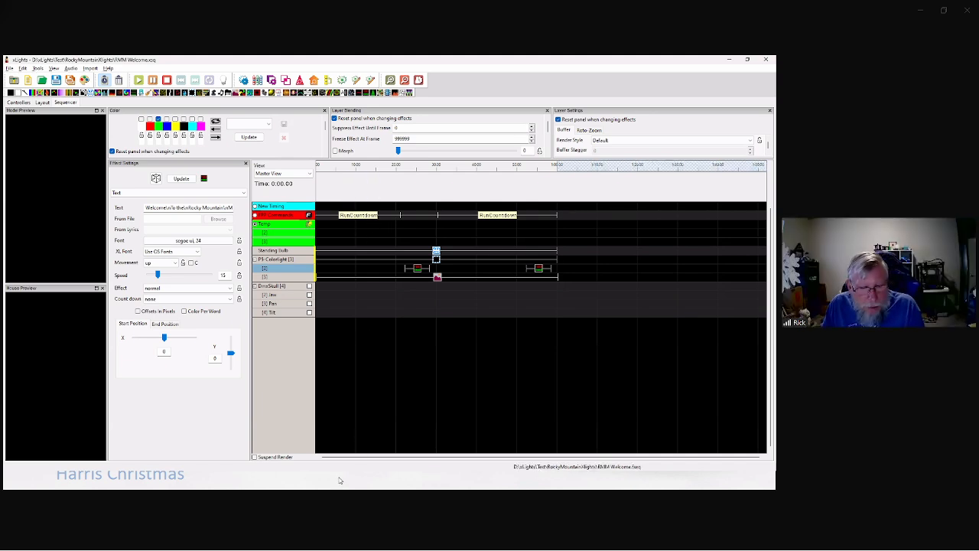
Step: Switch to the FPP browser window and open the Command Presets page
key(alt+Tab)
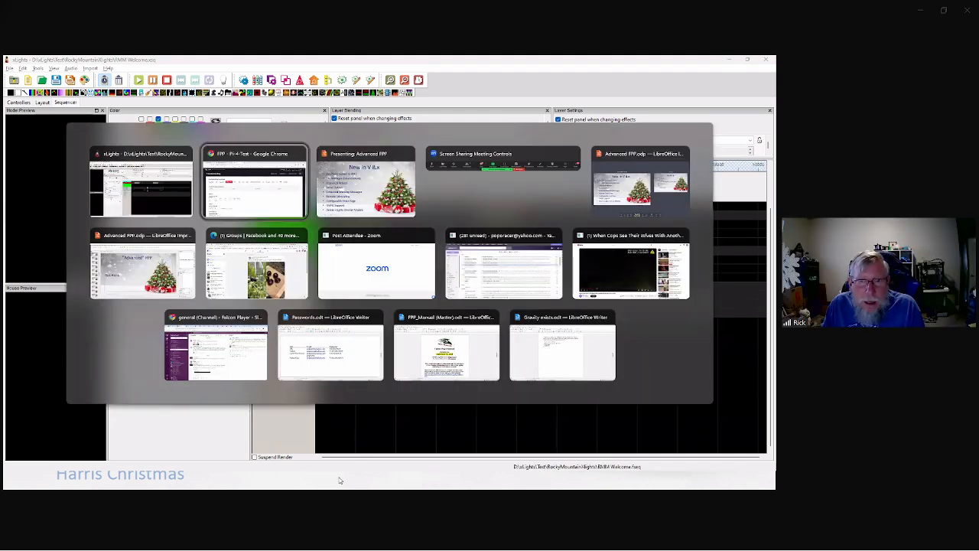
click(244, 188)
click(530, 147)
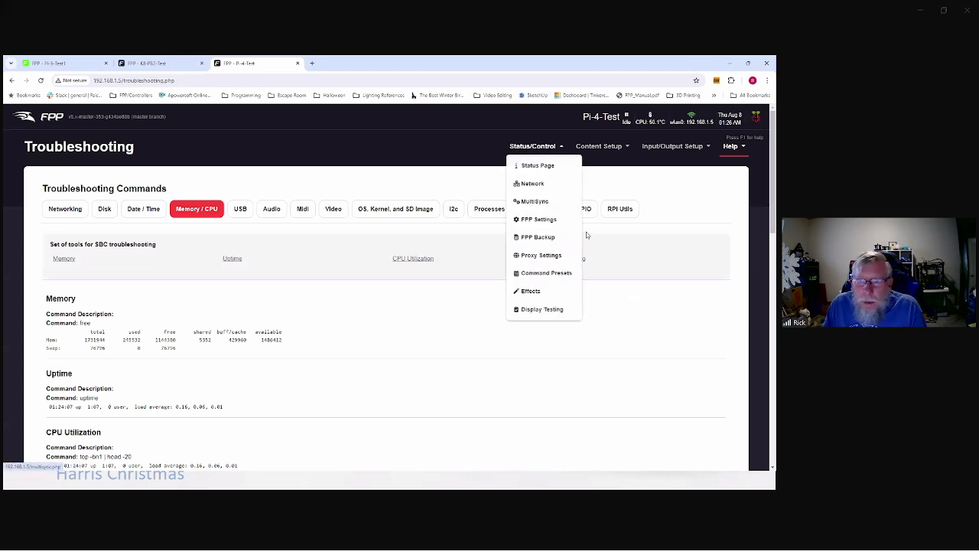
click(552, 277)
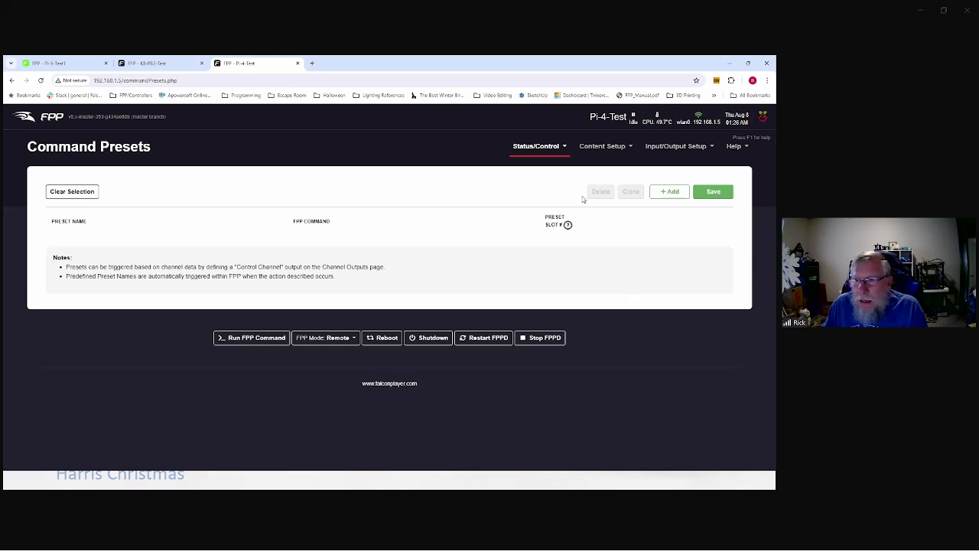
Step: Add a new command preset named RunCountdown
click(668, 192)
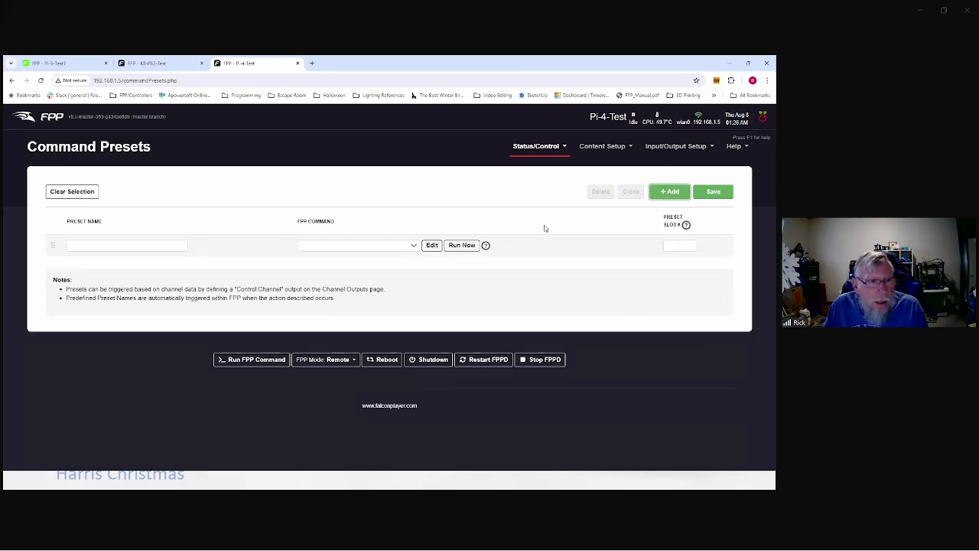
click(74, 247)
text(Run)
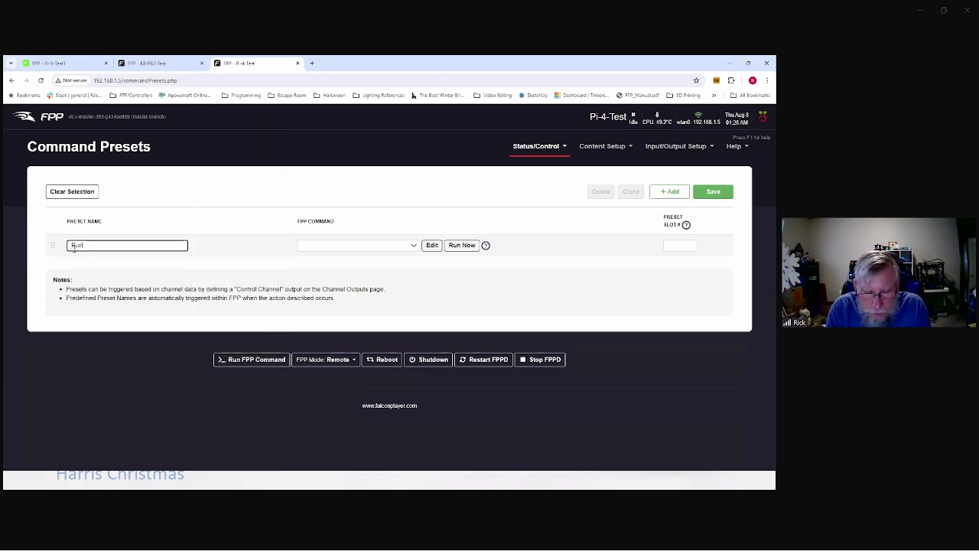
text(Count)
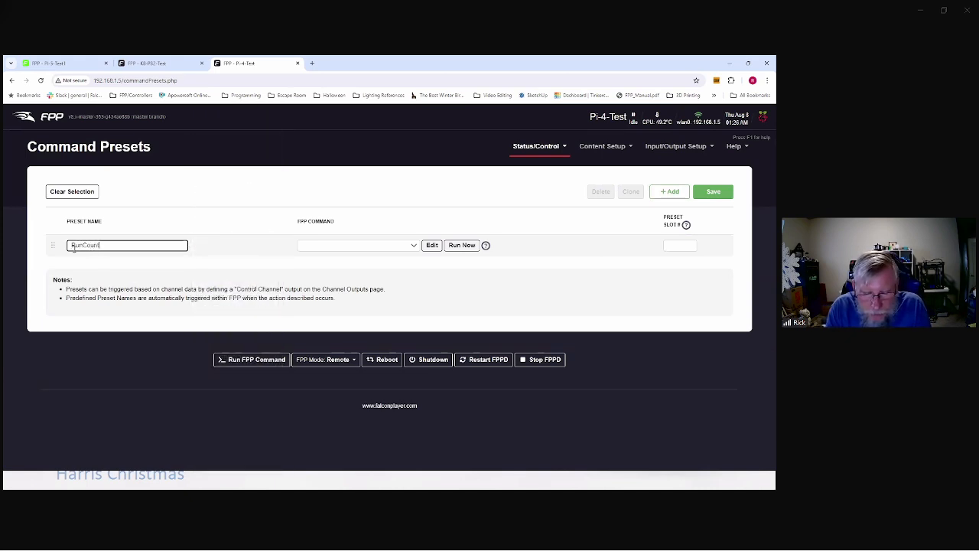
text(down)
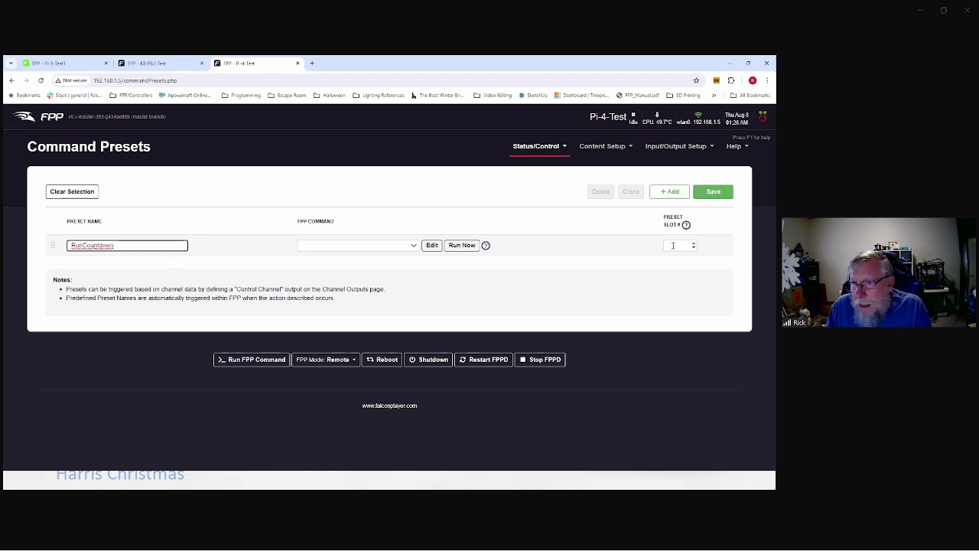
Step: Browse the FPP Command list without assigning a command to the preset
click(331, 248)
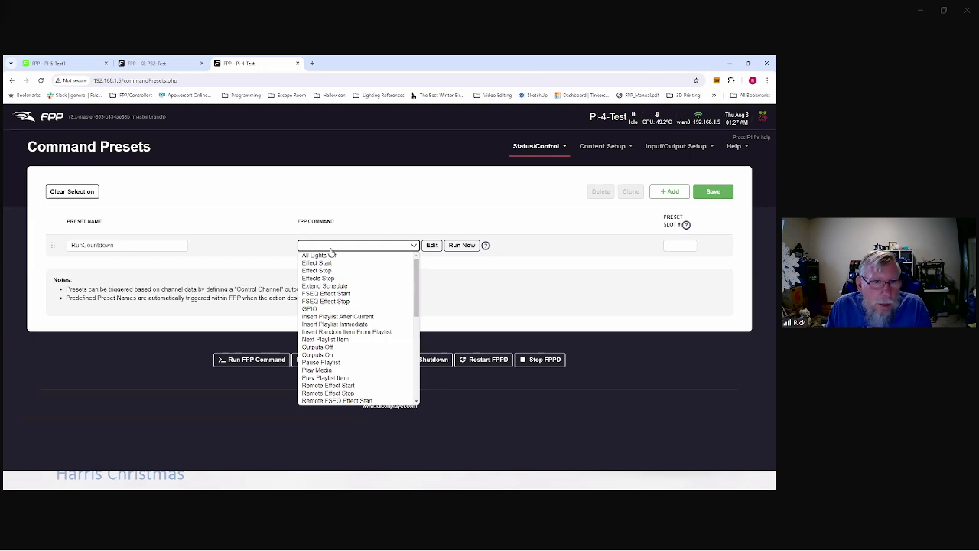
scroll(355, 303, down, 10)
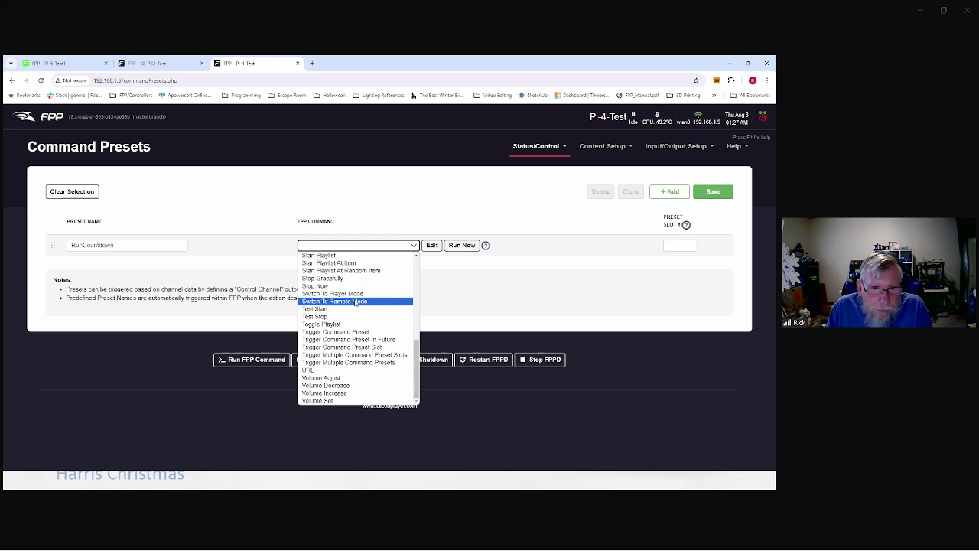
scroll(355, 303, up, 3)
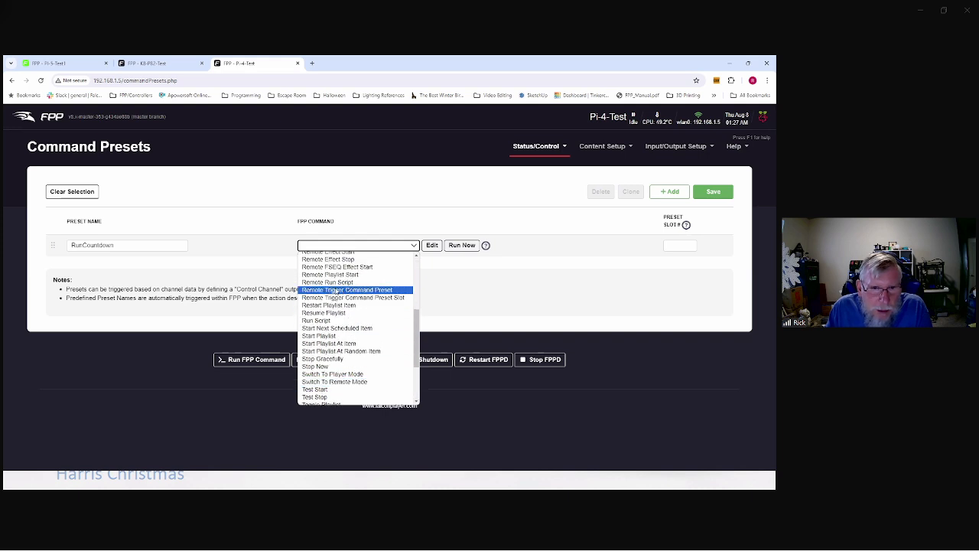
scroll(332, 306, up, 3)
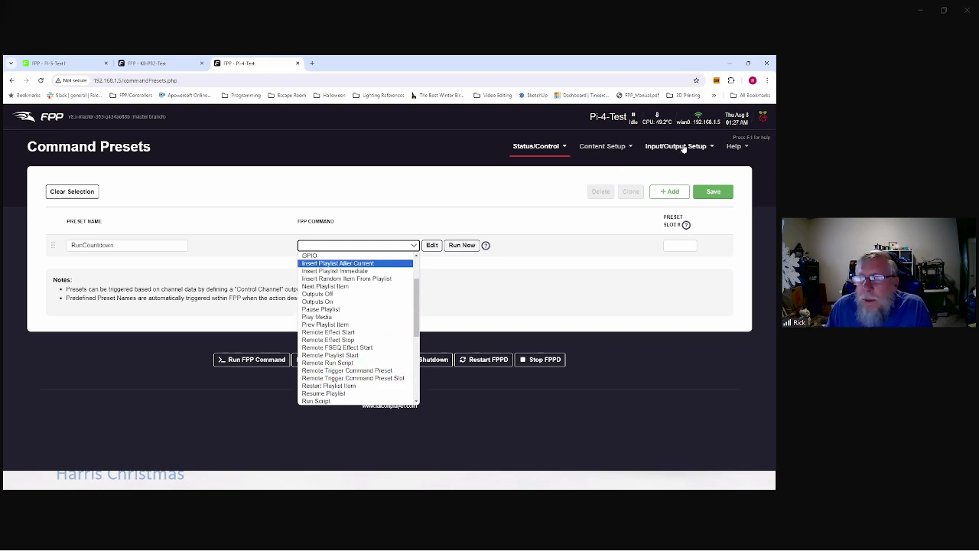
click(613, 146)
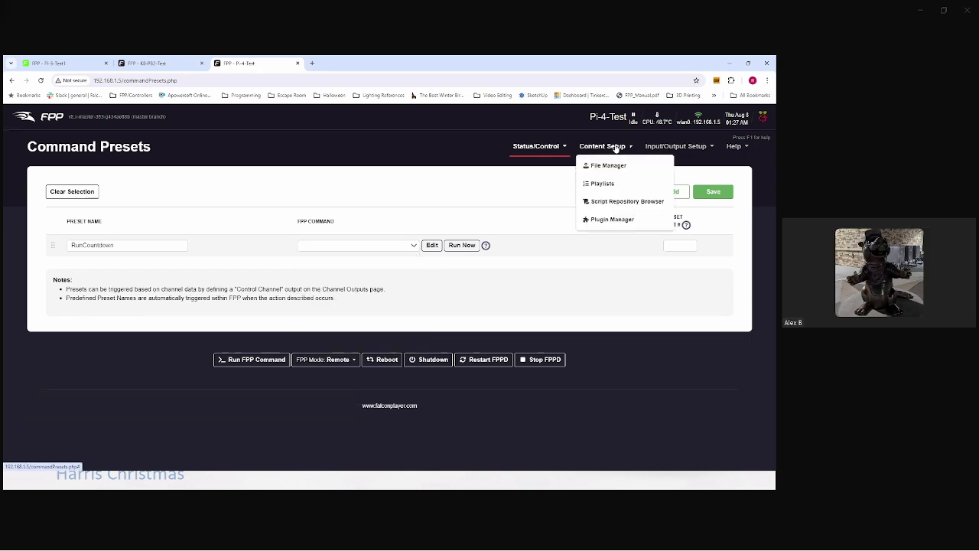
Step: Install the Simple Countdown plugin from Plugin Manager and restart FPPD
click(612, 219)
scroll(125, 251, down, 8)
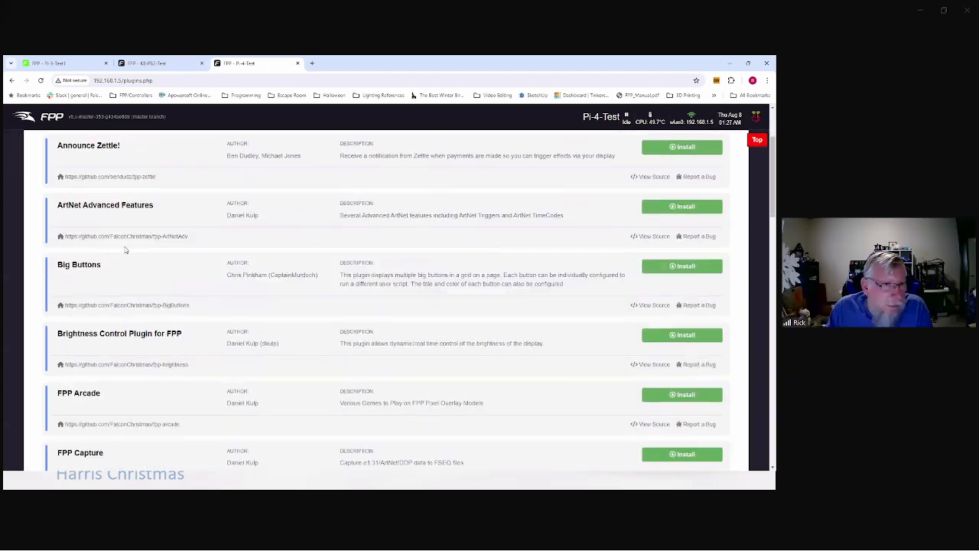
scroll(127, 242, down, 6)
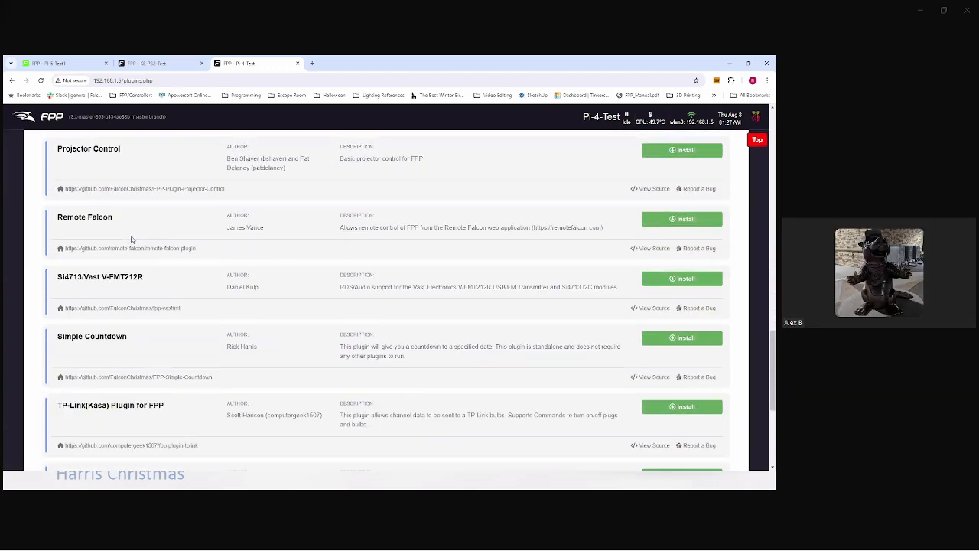
scroll(131, 239, down, 1)
click(683, 297)
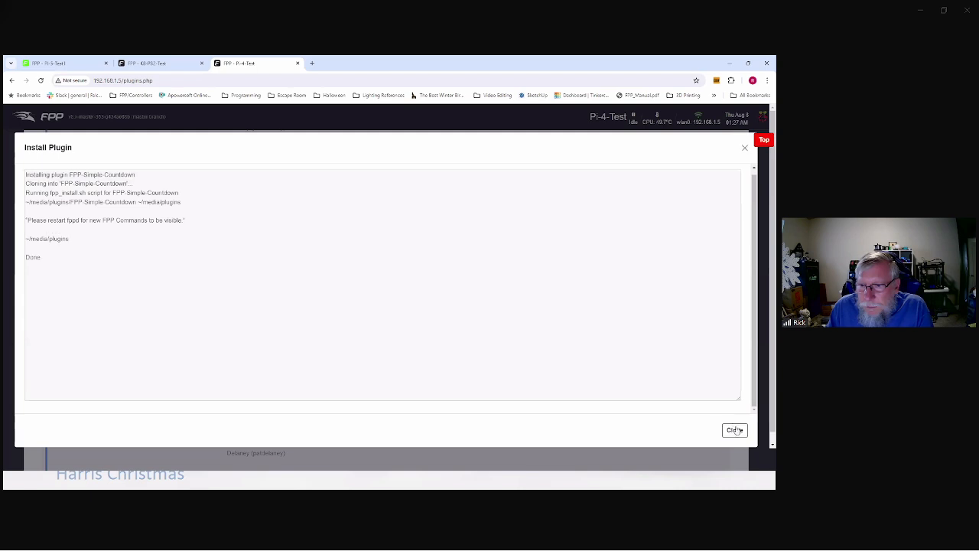
click(734, 431)
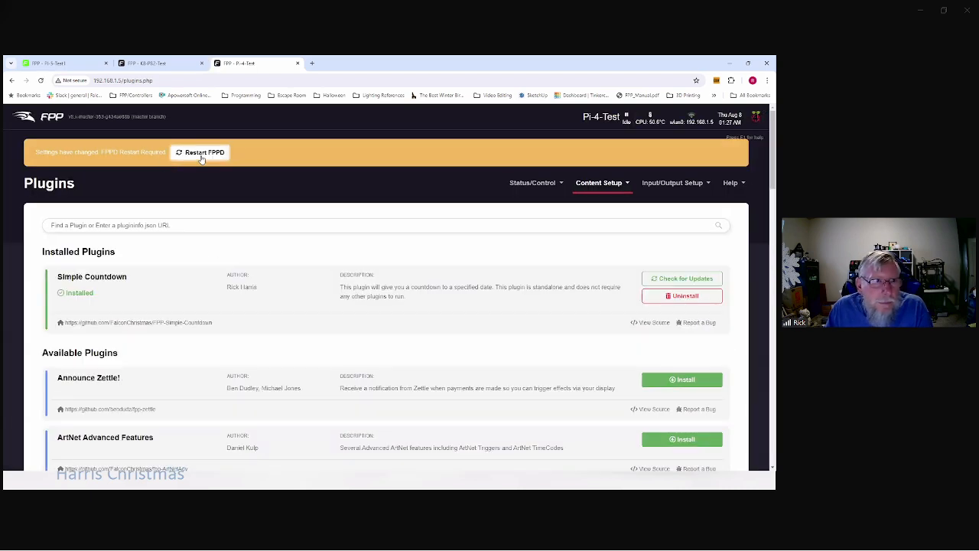
click(226, 152)
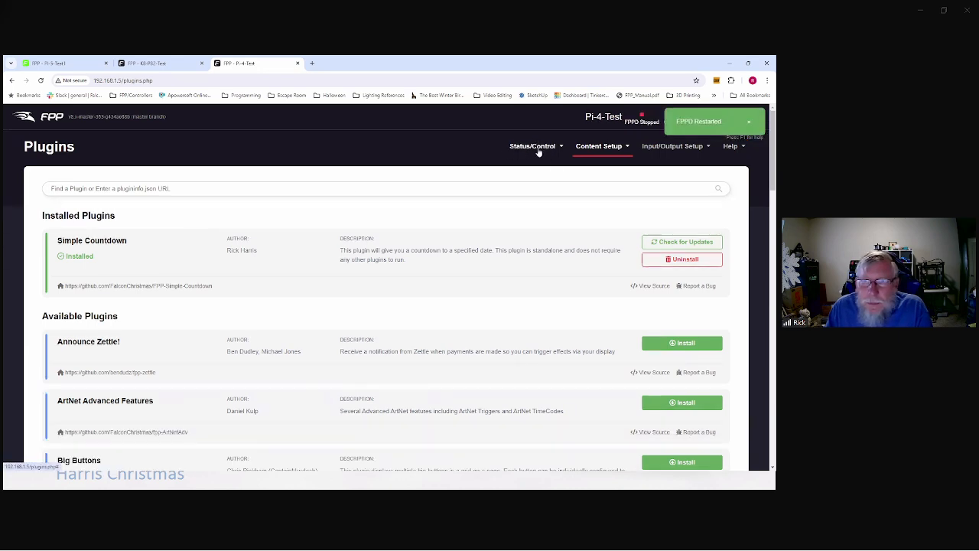
click(535, 150)
Step: Add a new command preset row named RunCountdown
click(549, 273)
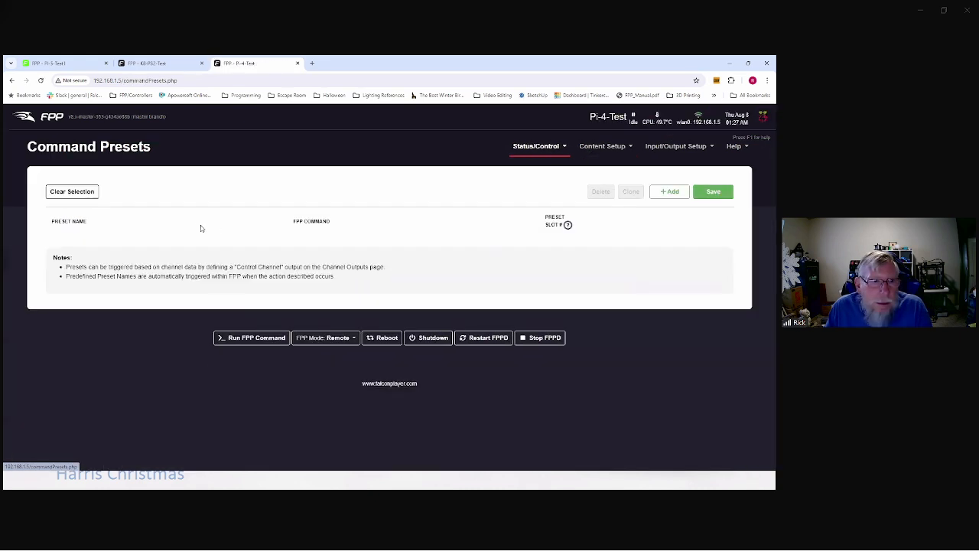
click(670, 192)
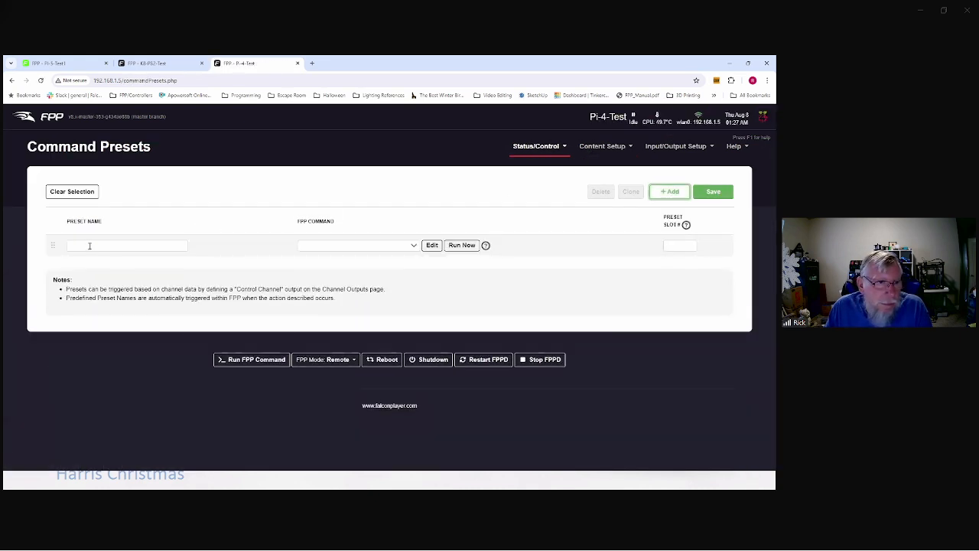
click(89, 246)
text(Run)
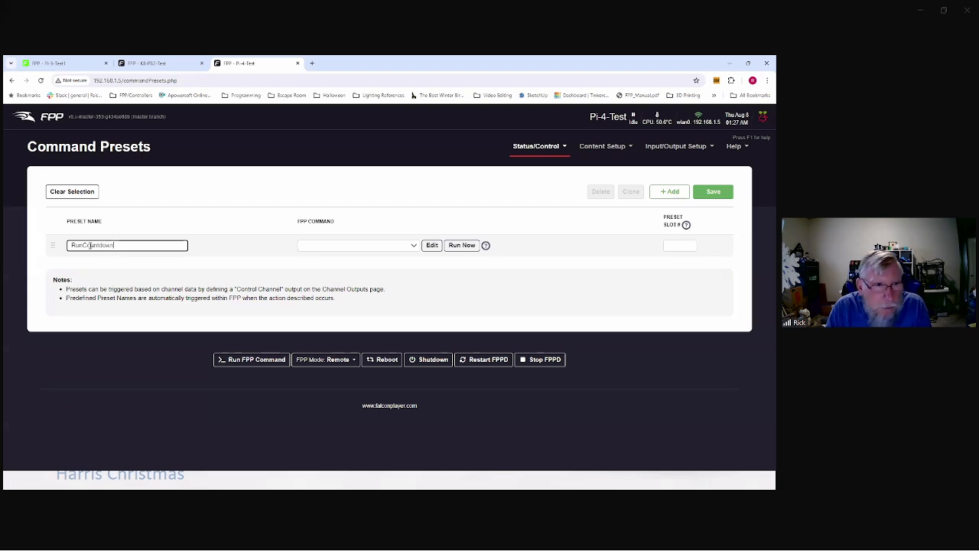
text(Countdown)
Step: Assign the Simple Countdown-Run command with default settings and accept it
click(329, 246)
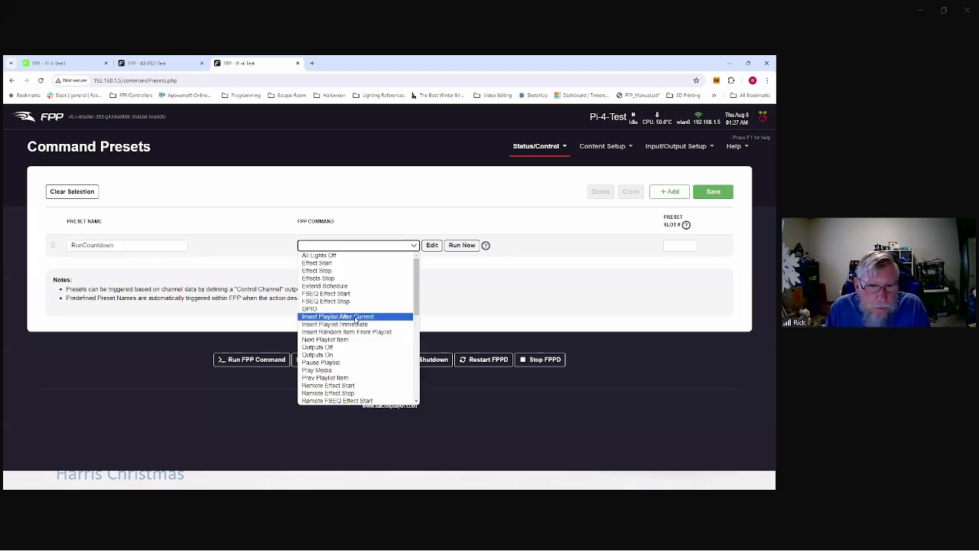
scroll(358, 314, down, 3)
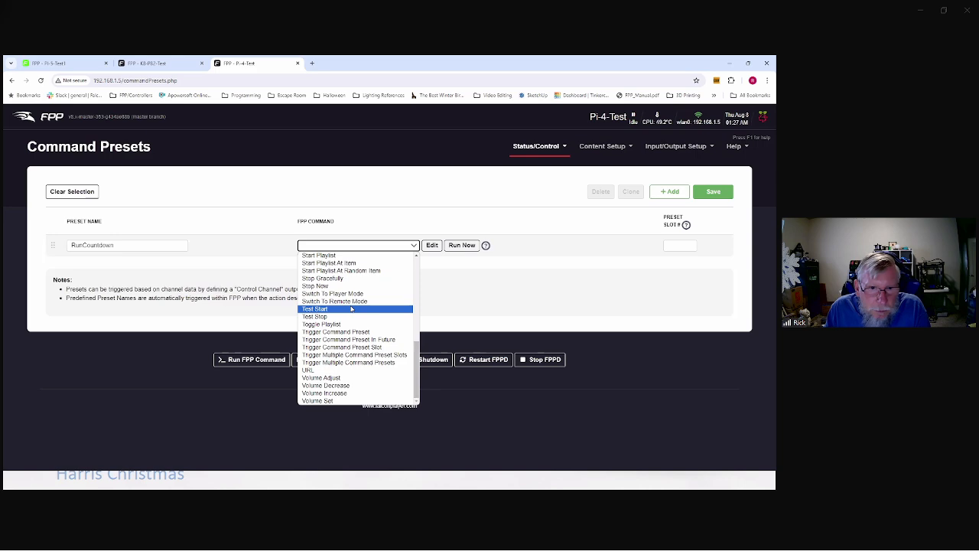
scroll(354, 309, up, 3)
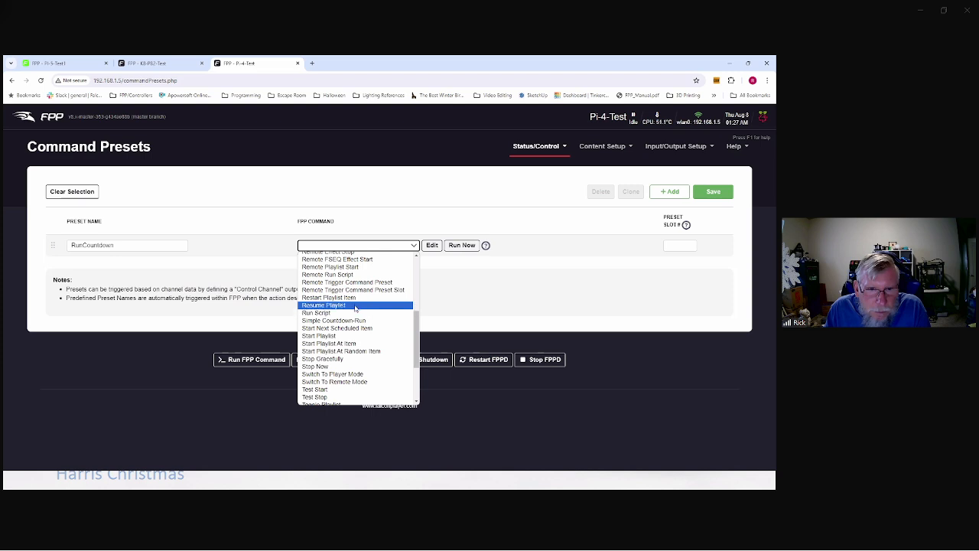
scroll(362, 295, up, 3)
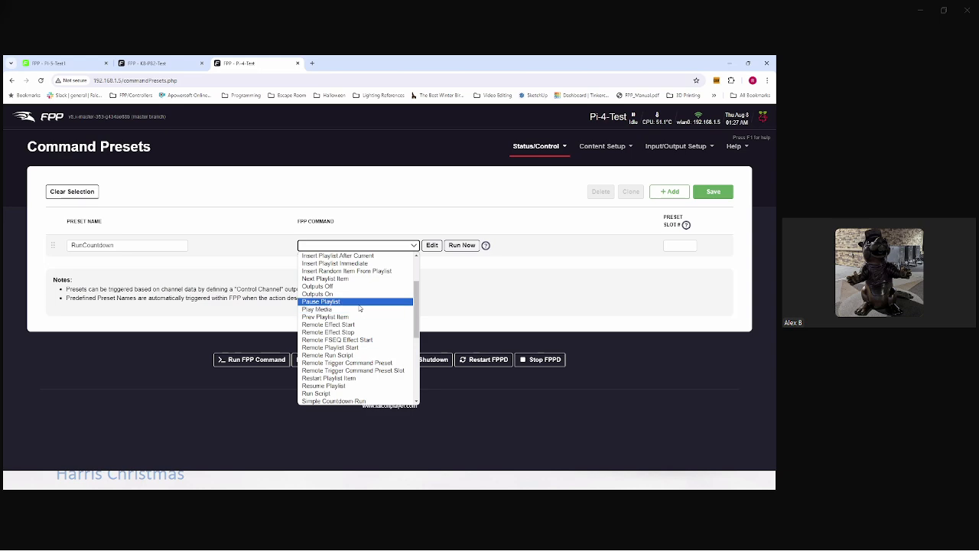
scroll(360, 308, down, 3)
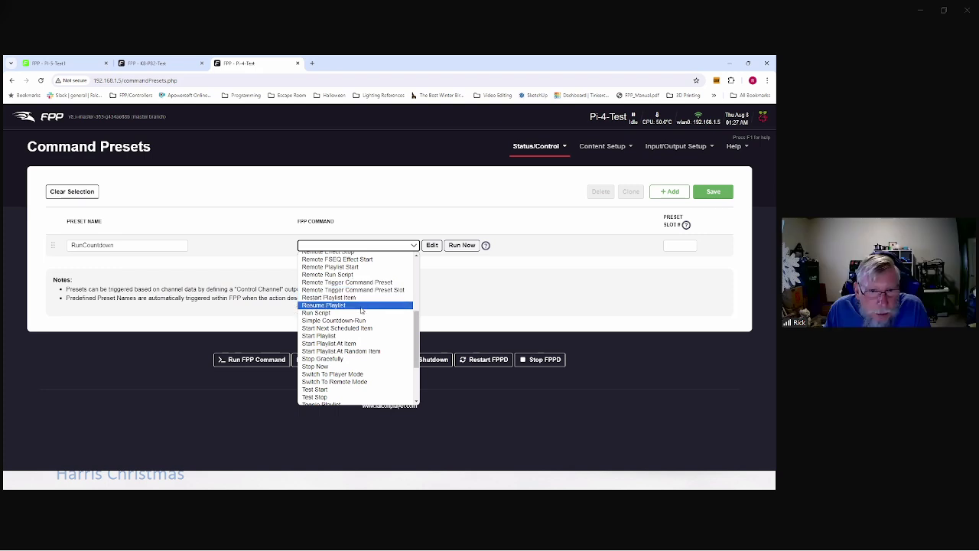
click(362, 320)
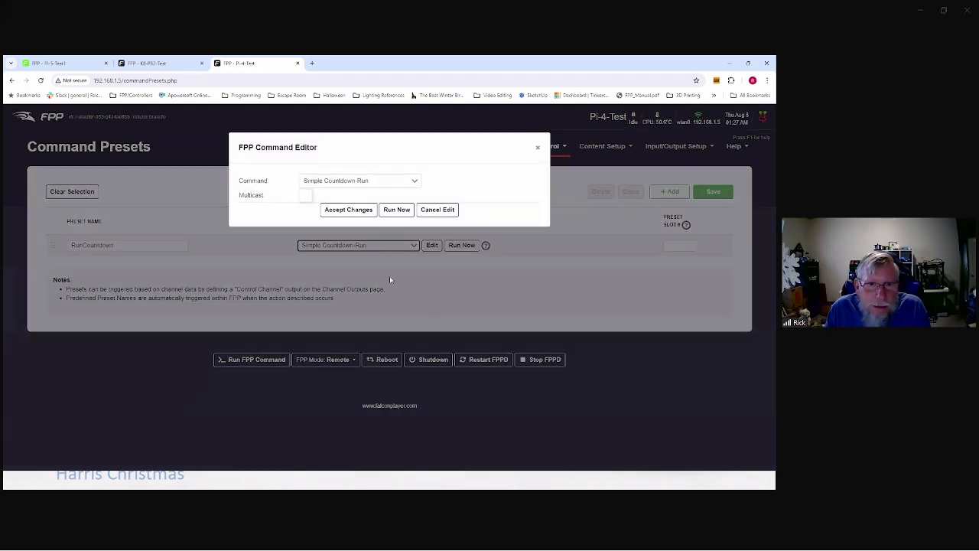
click(354, 211)
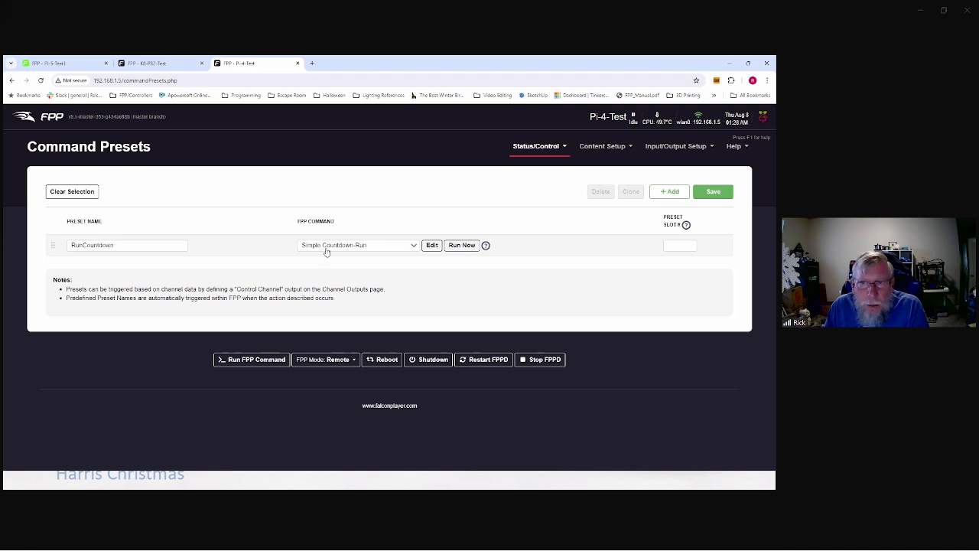
click(551, 153)
click(612, 153)
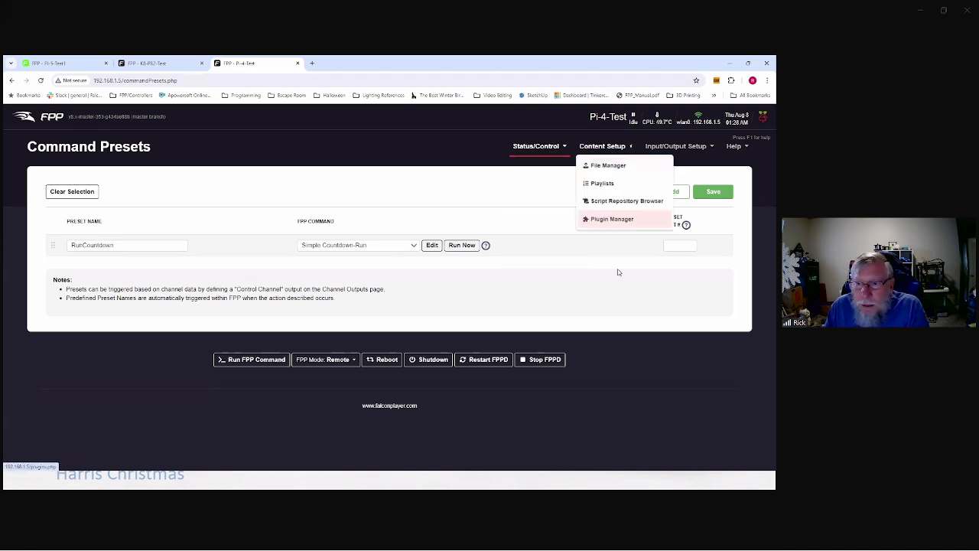
Step: Review the Simple Countdown plugin's settings page, then return to the Command Presets page
click(617, 220)
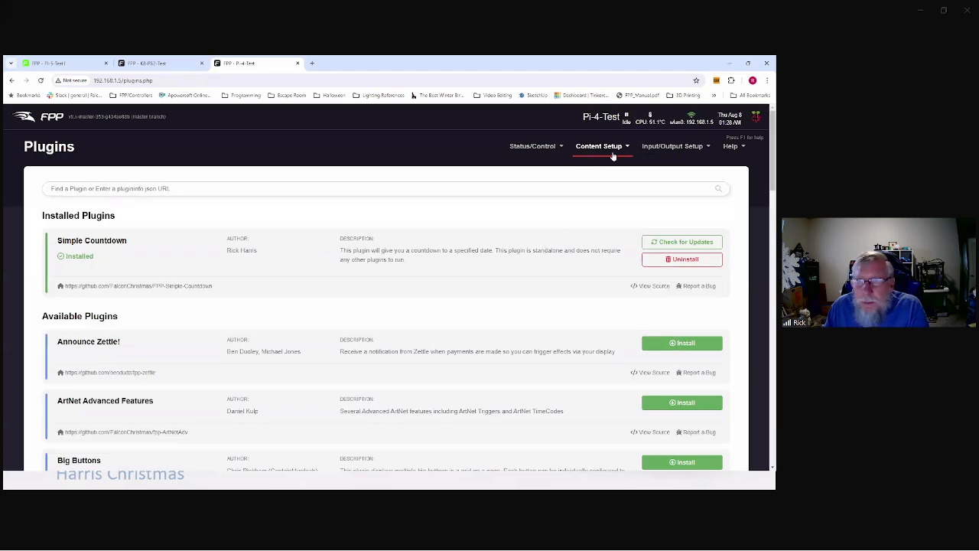
click(612, 154)
click(671, 146)
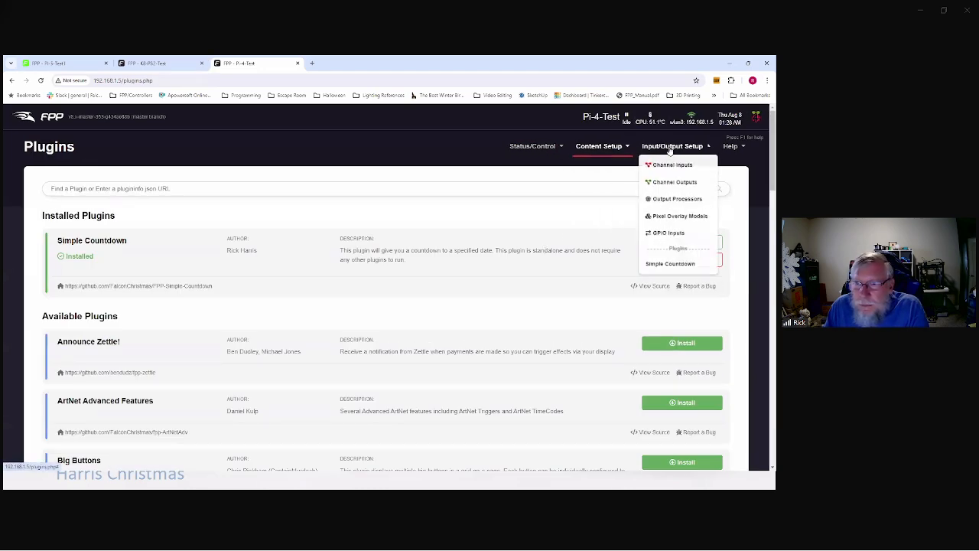
click(671, 269)
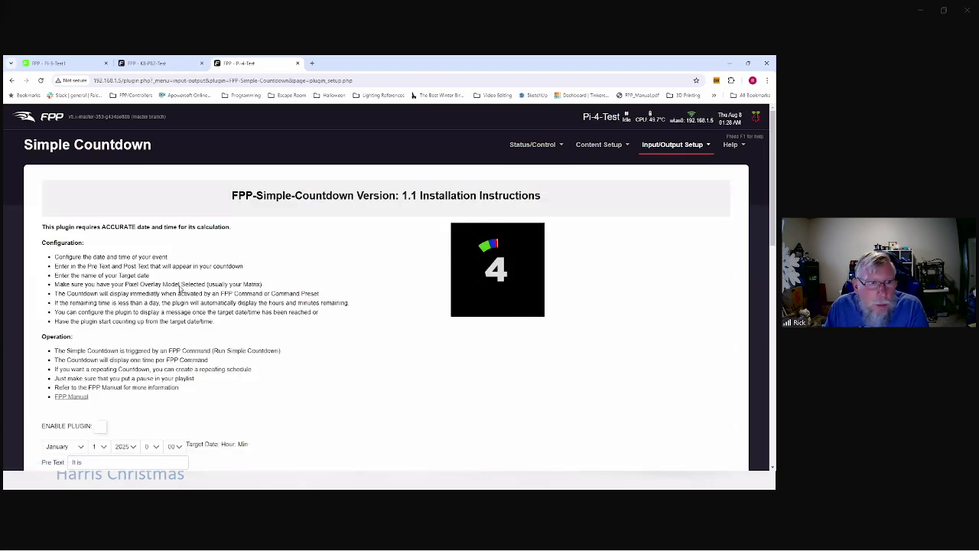
scroll(120, 281, down, 2)
scroll(226, 316, down, 2)
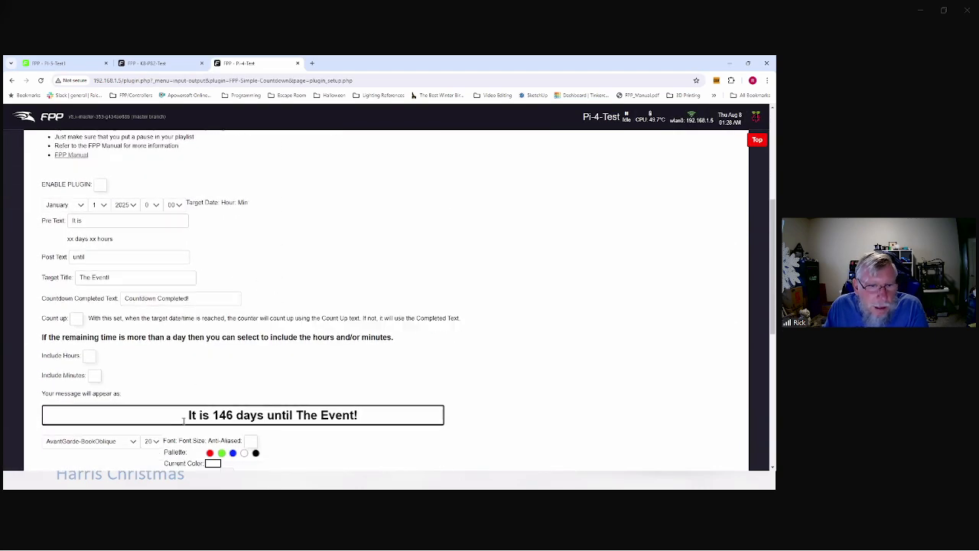
scroll(730, 113, up, 2)
scroll(314, 206, up, 1)
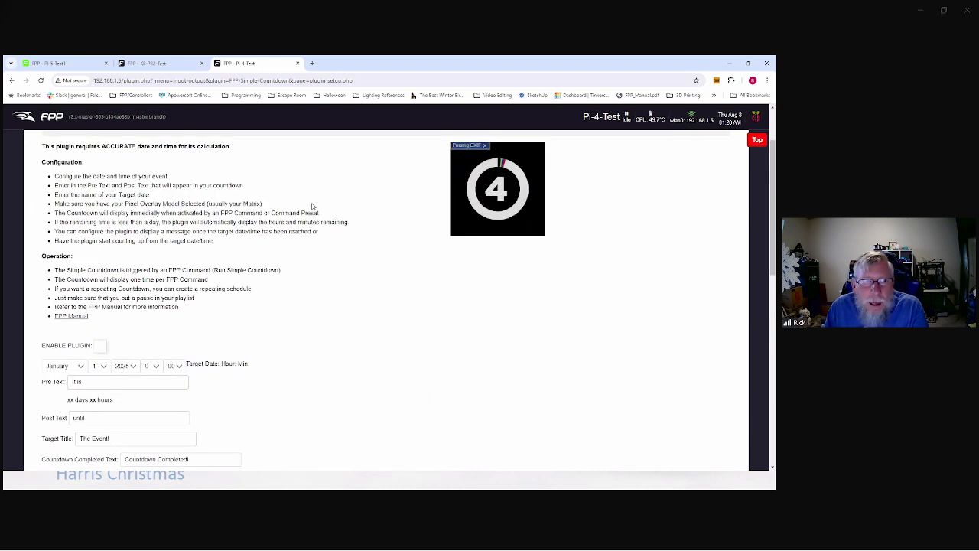
scroll(555, 164, up, 1)
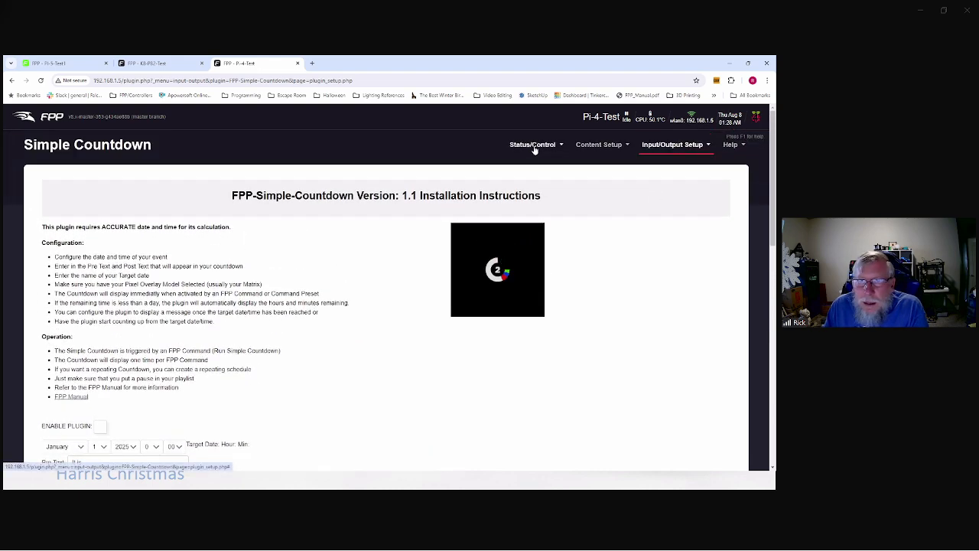
click(534, 147)
click(545, 273)
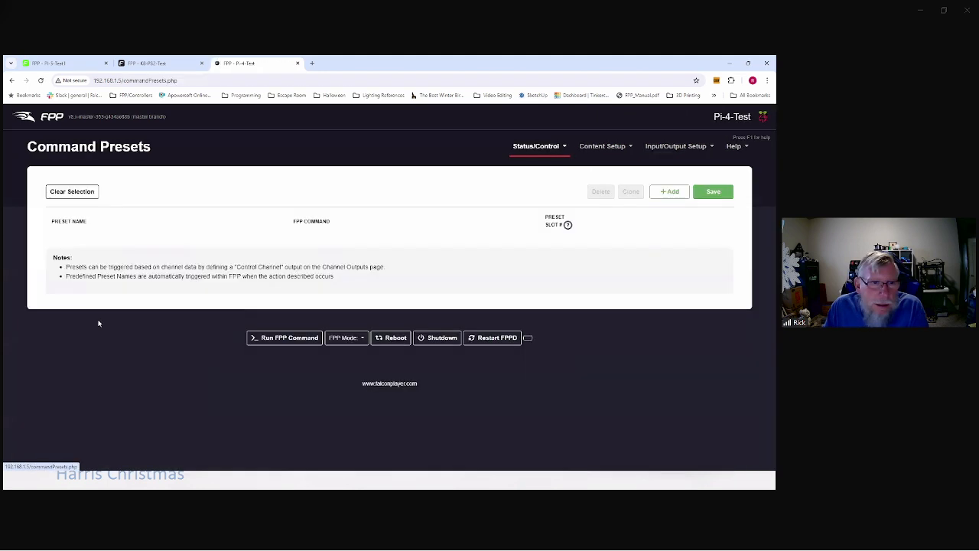
Step: Add a RunCountdown preset using the Simple Countdown-Run command
click(672, 192)
click(128, 245)
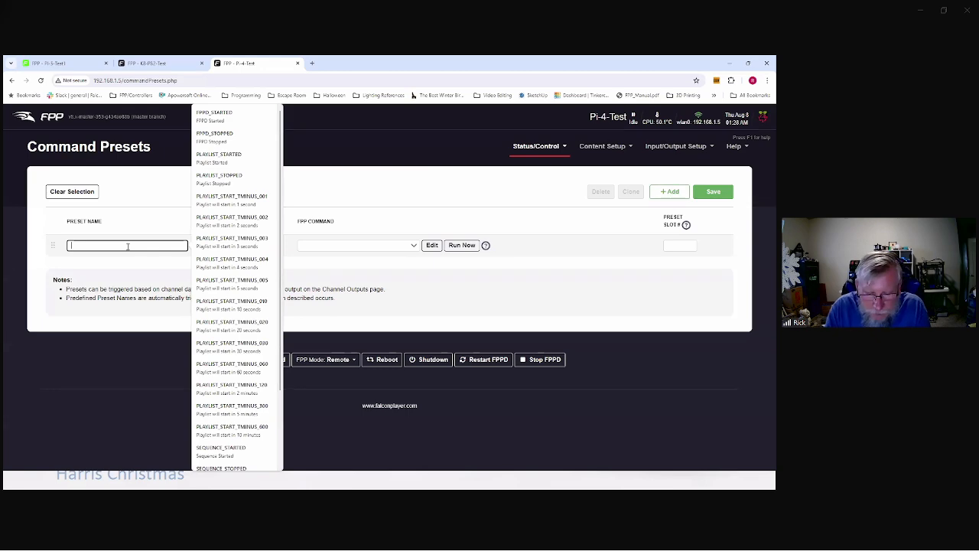
text(RunCountdown)
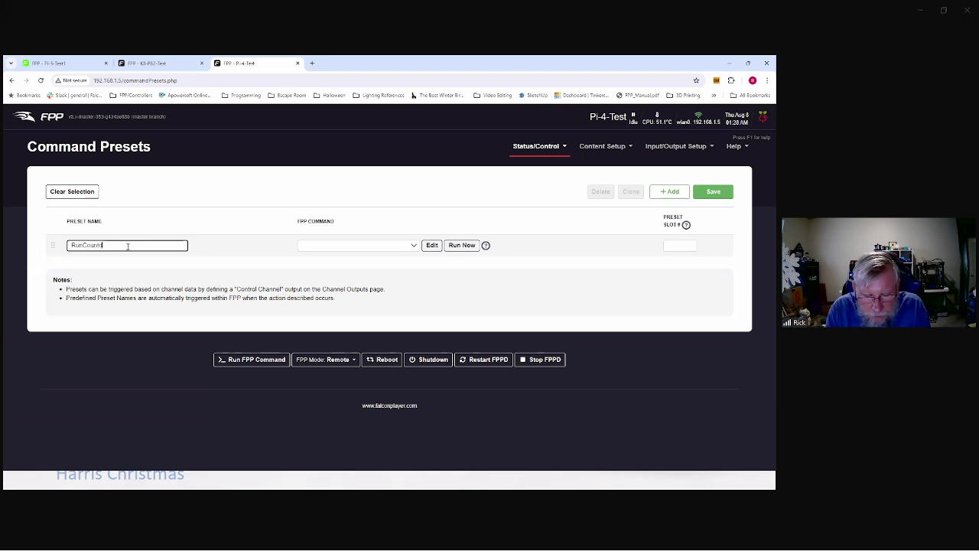
click(332, 247)
scroll(350, 337, down, 5)
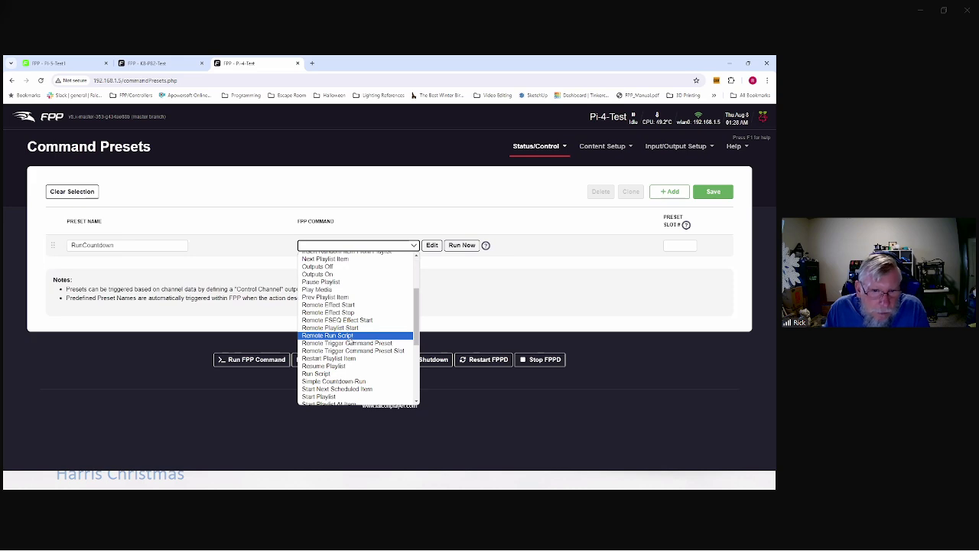
scroll(349, 314, down, 3)
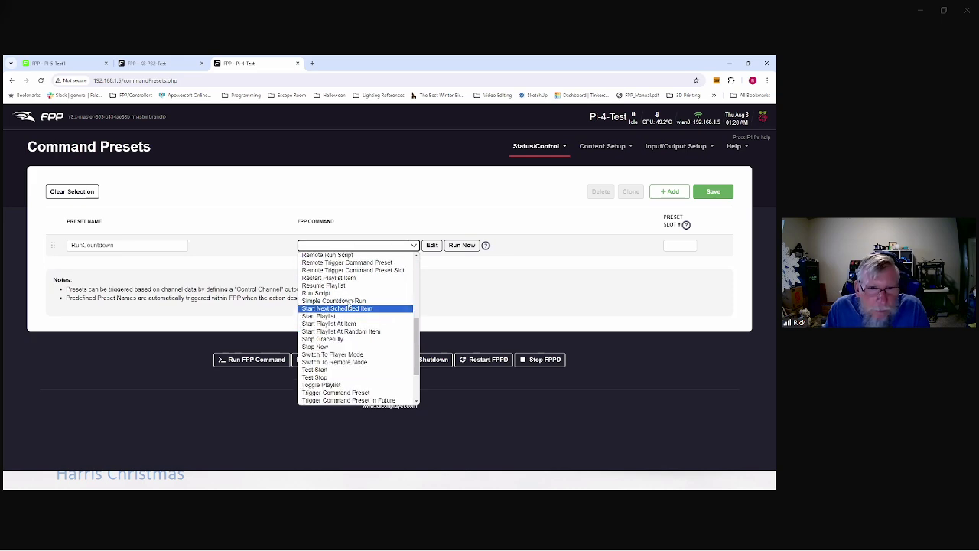
click(358, 303)
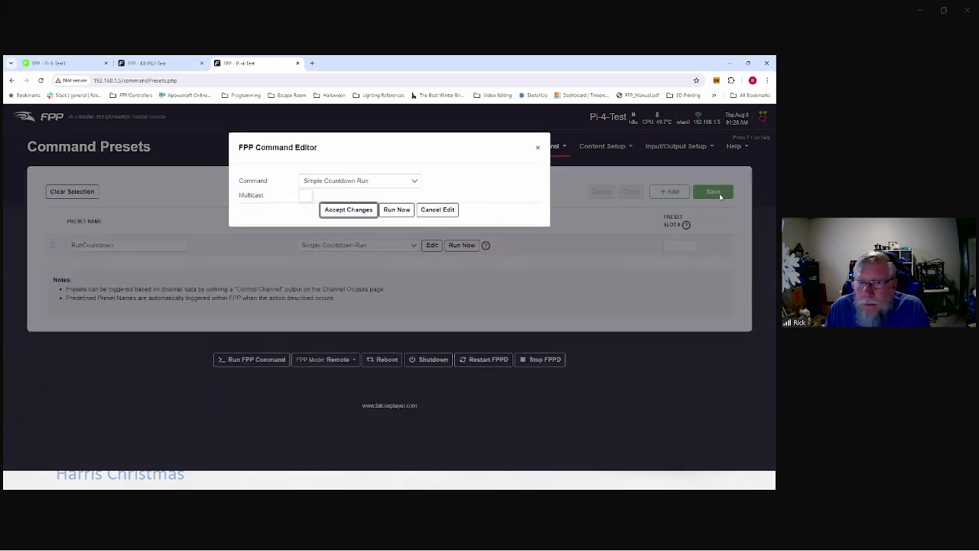
click(450, 206)
Step: Save the preset, restart FPPD, and switch back to xLights
click(726, 192)
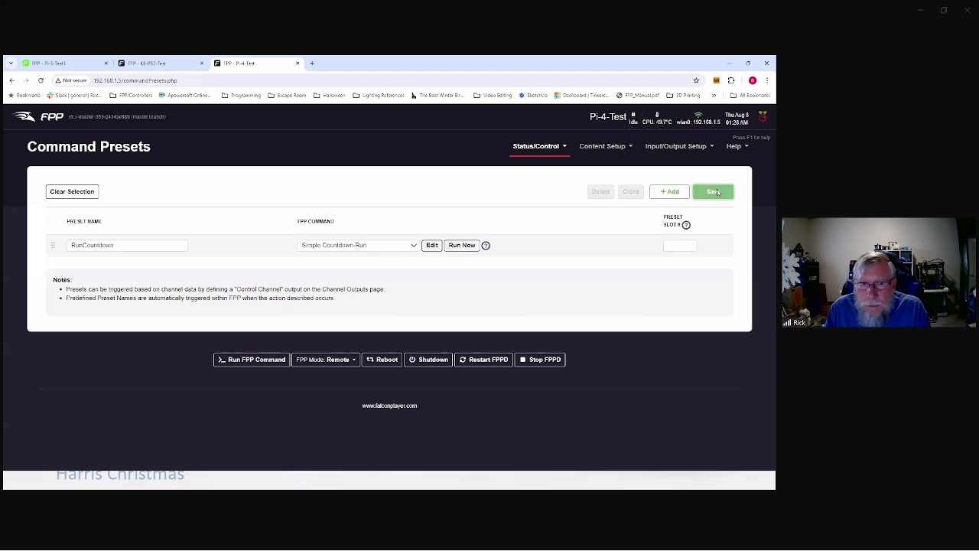
click(200, 153)
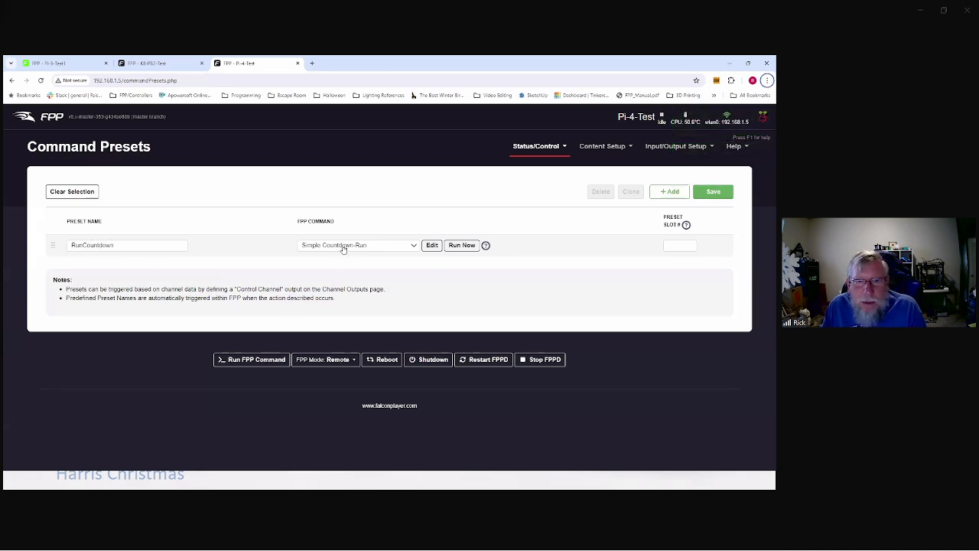
key(alt+Tab)
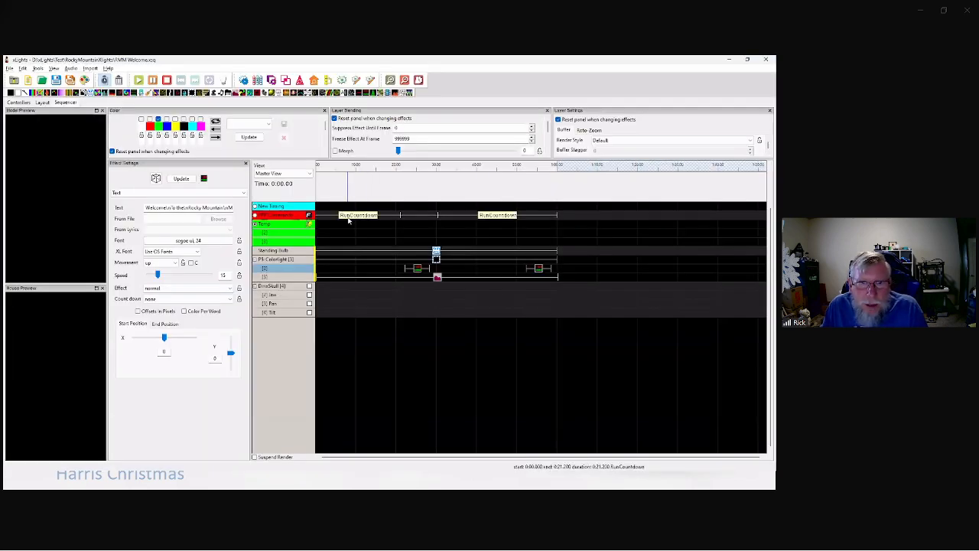
click(498, 216)
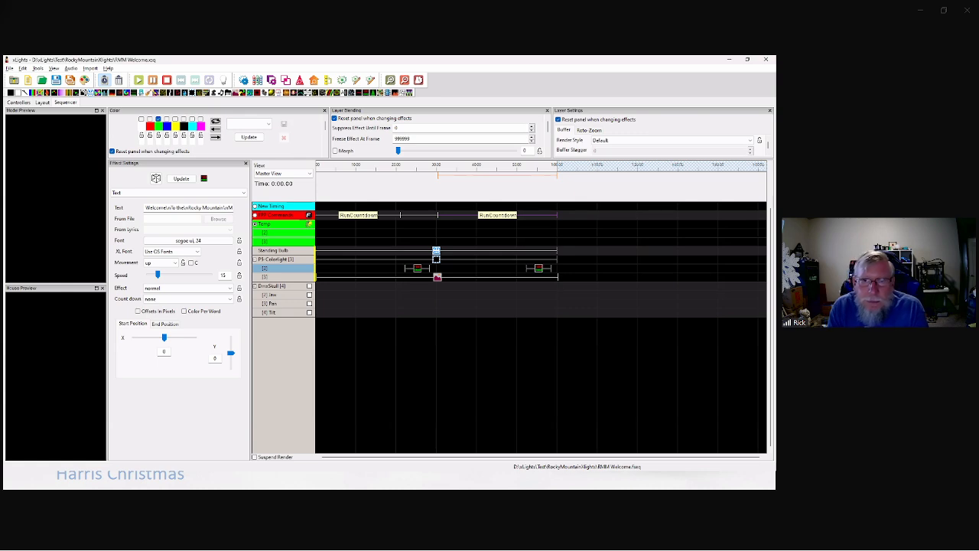
click(435, 251)
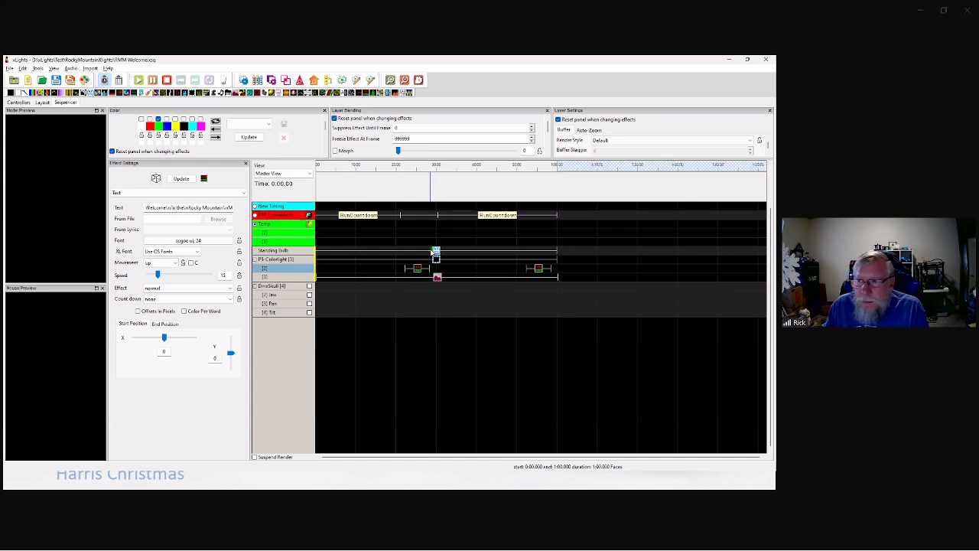
click(435, 253)
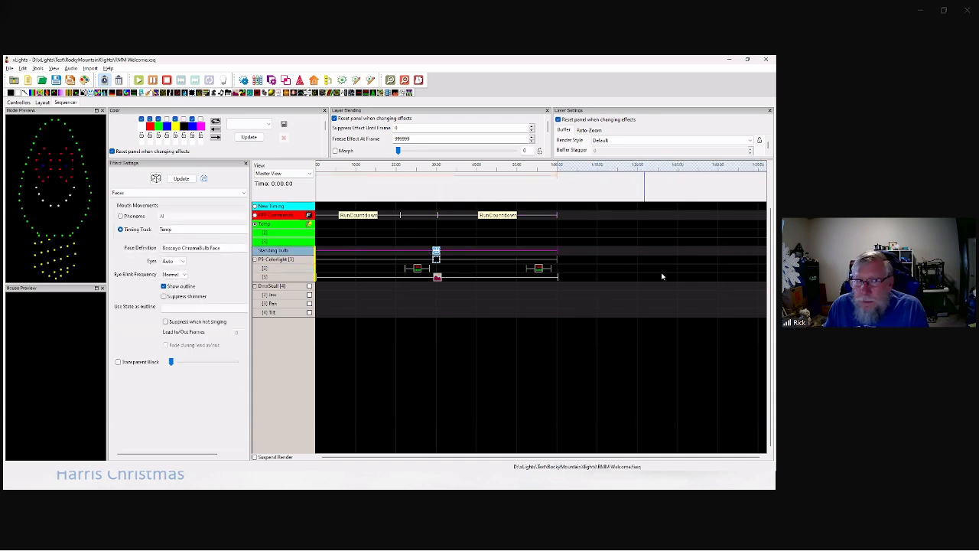
click(437, 277)
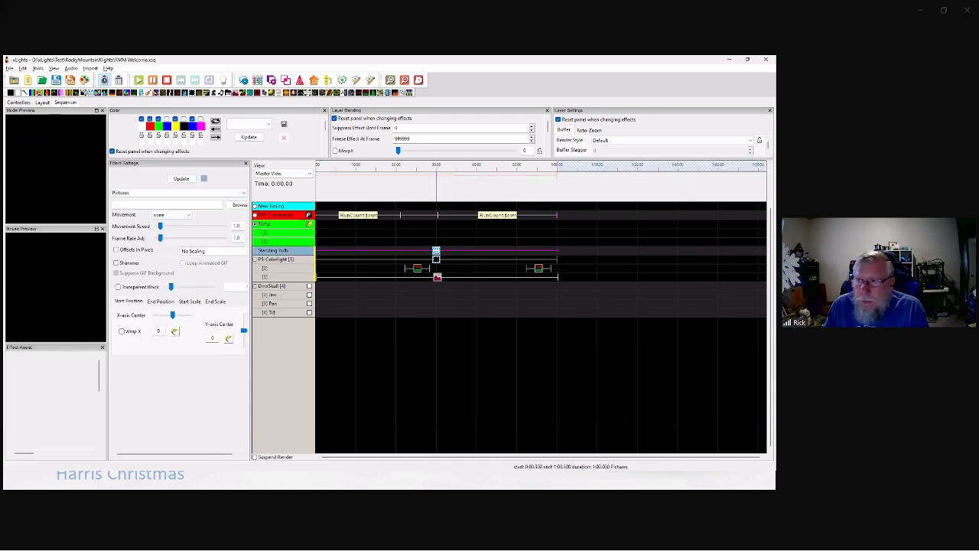